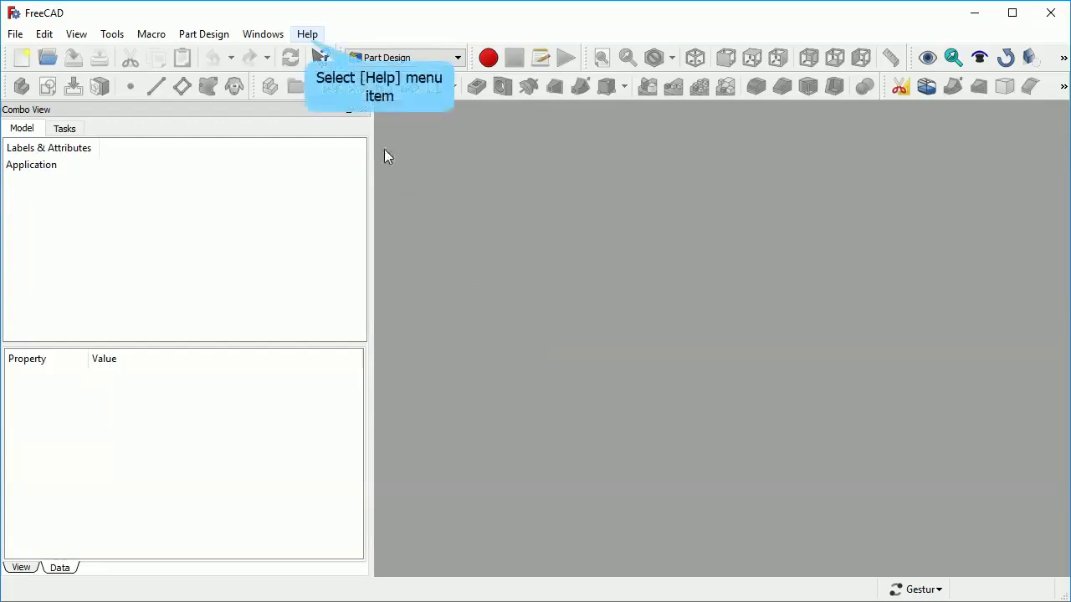
View the FreeCAD version information from the Help menu, then dismiss it
click(306, 35)
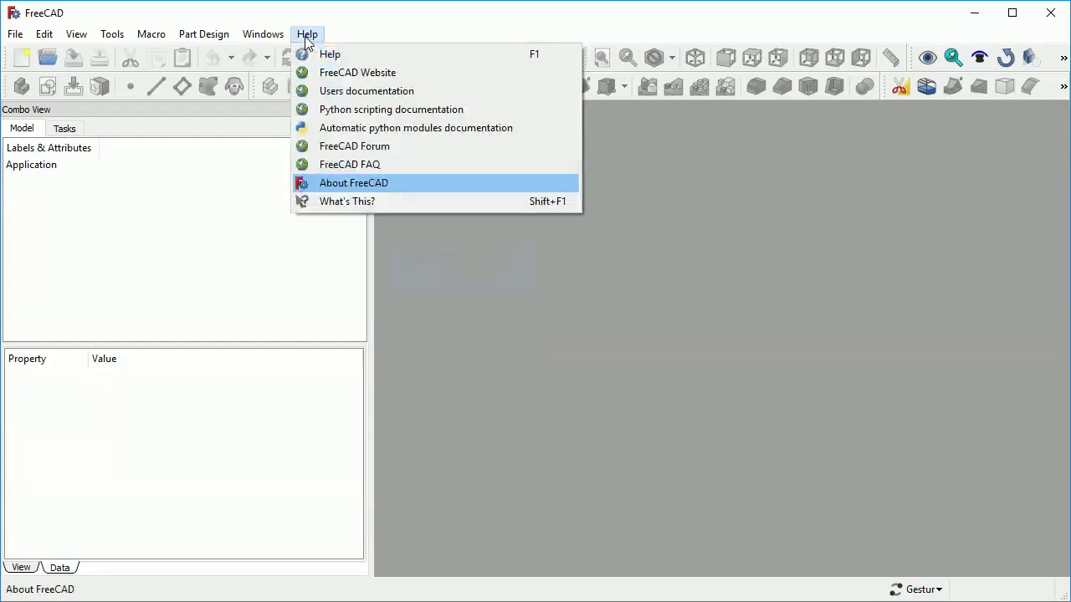
click(387, 186)
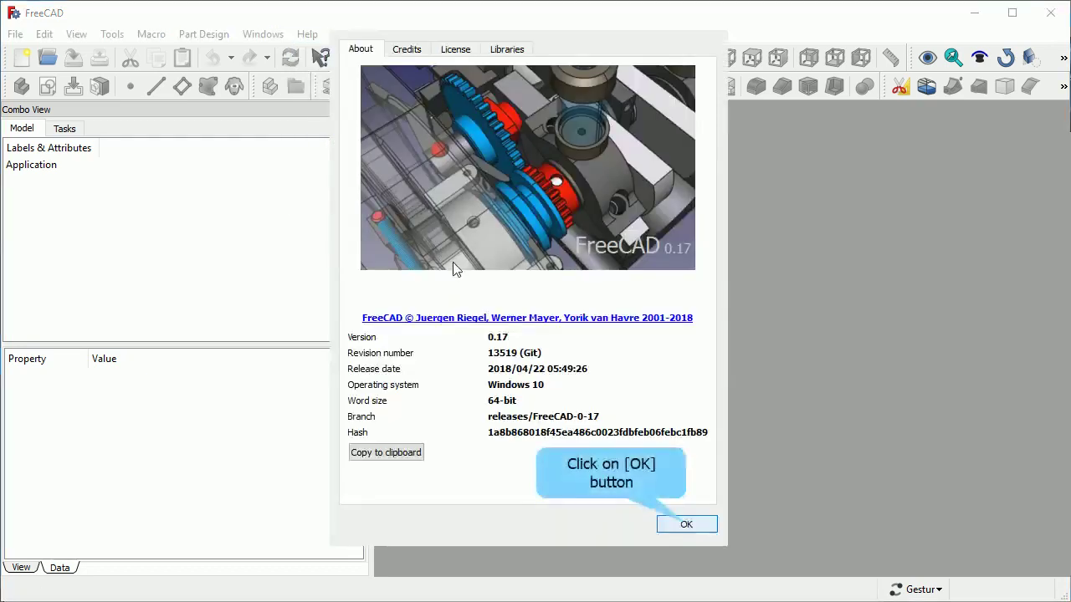
click(686, 525)
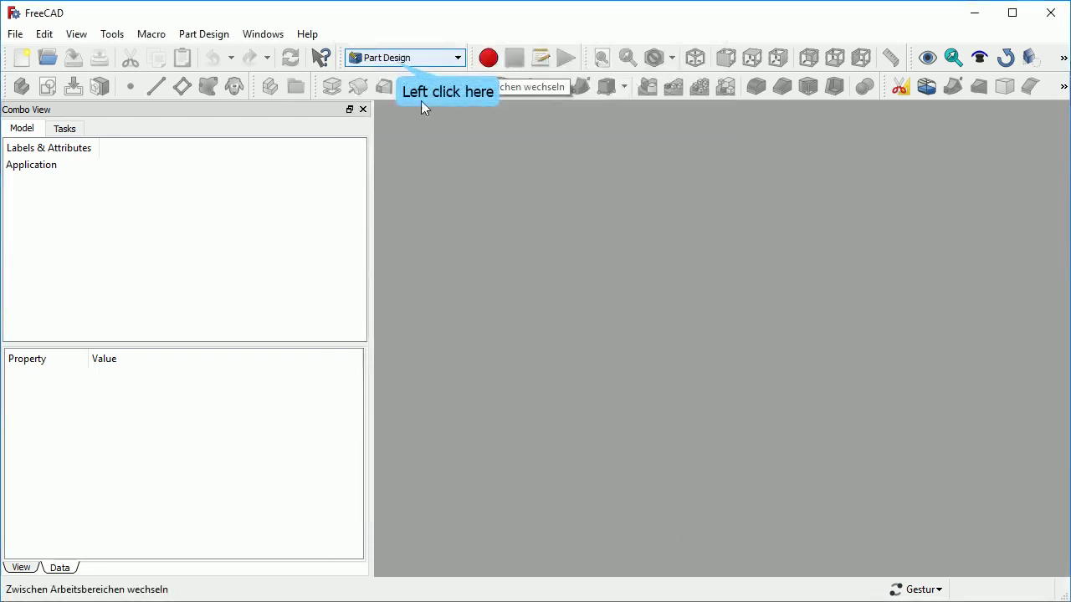
Switch to the Part Design workbench
click(399, 60)
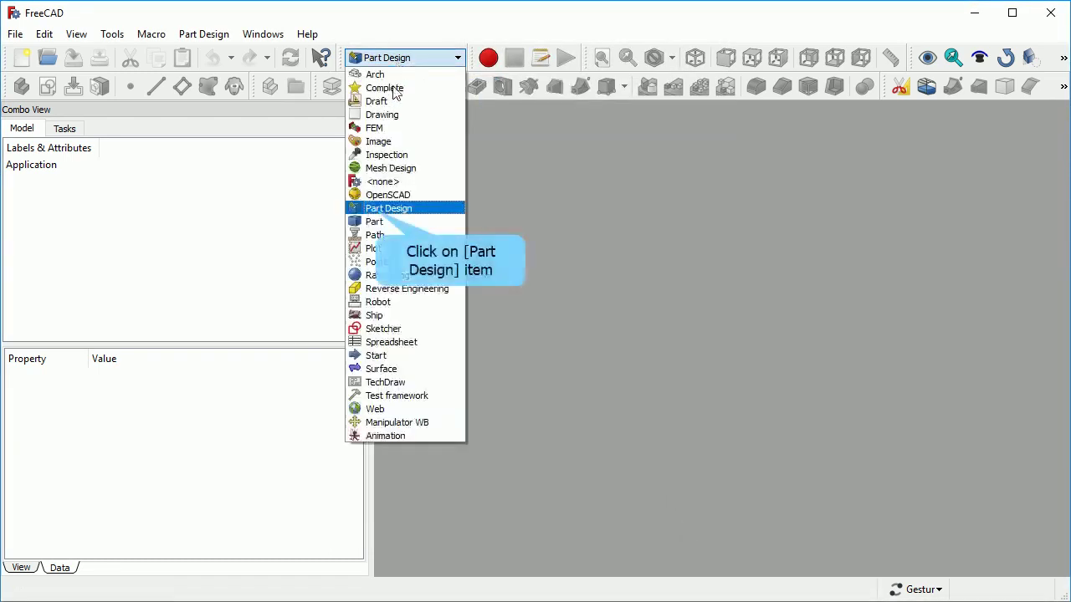
click(375, 210)
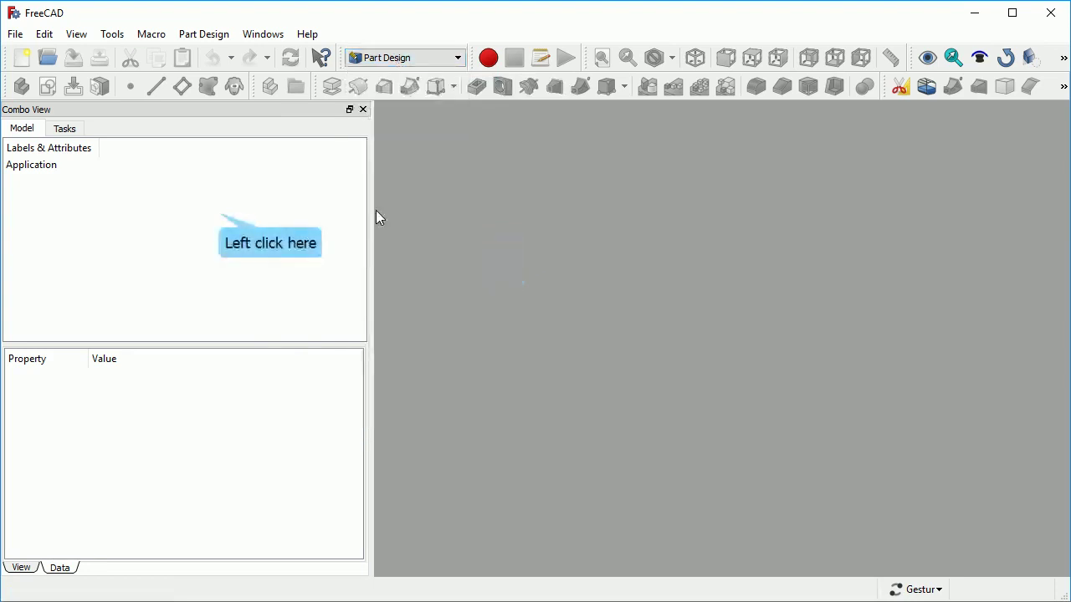
click(219, 215)
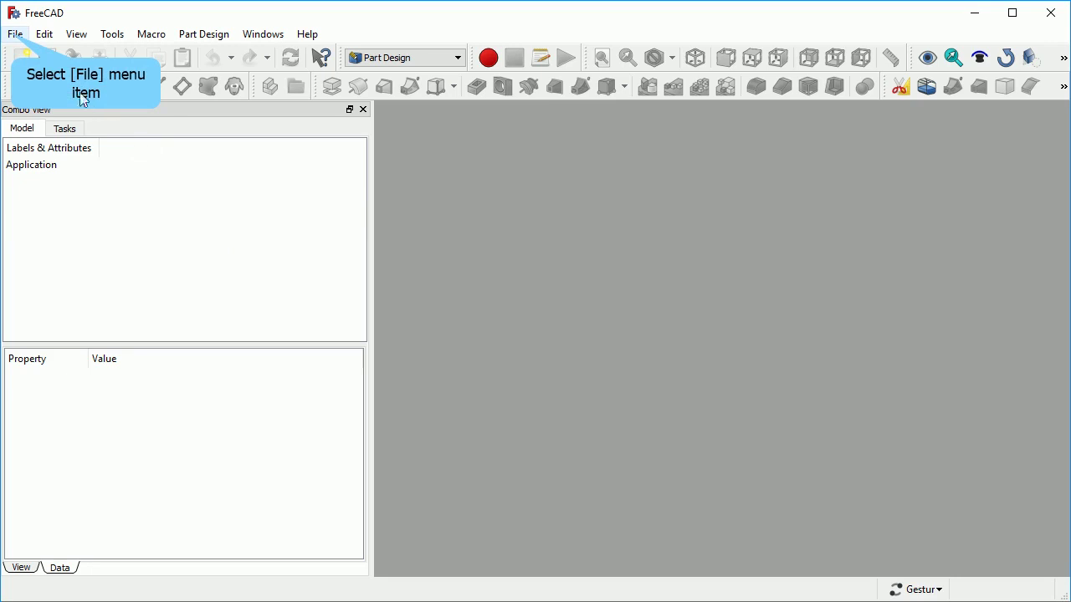
Create a new empty document and start a new sketch
click(14, 35)
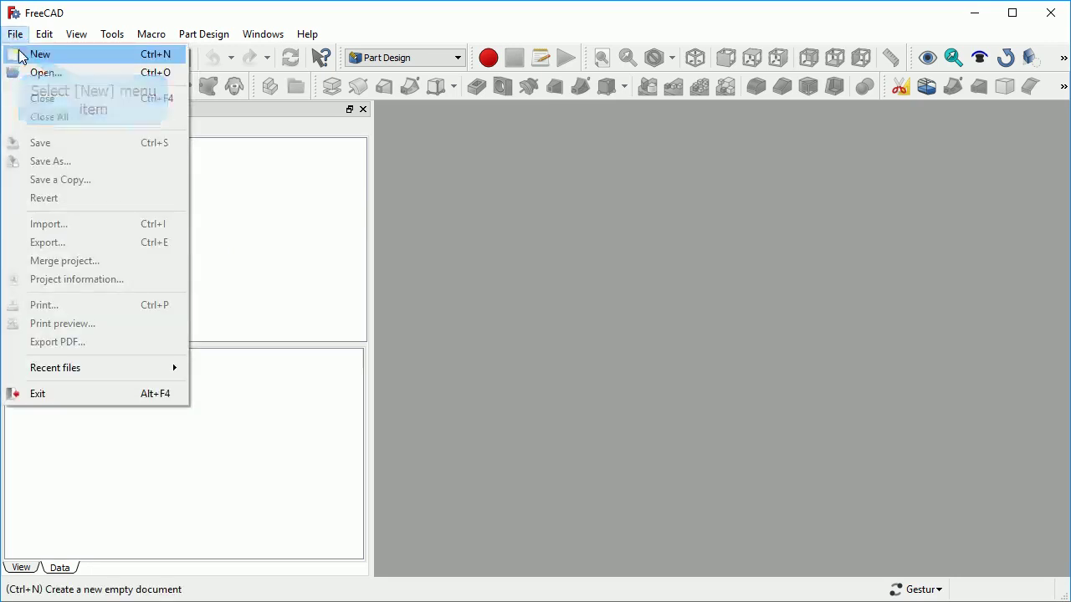
click(14, 54)
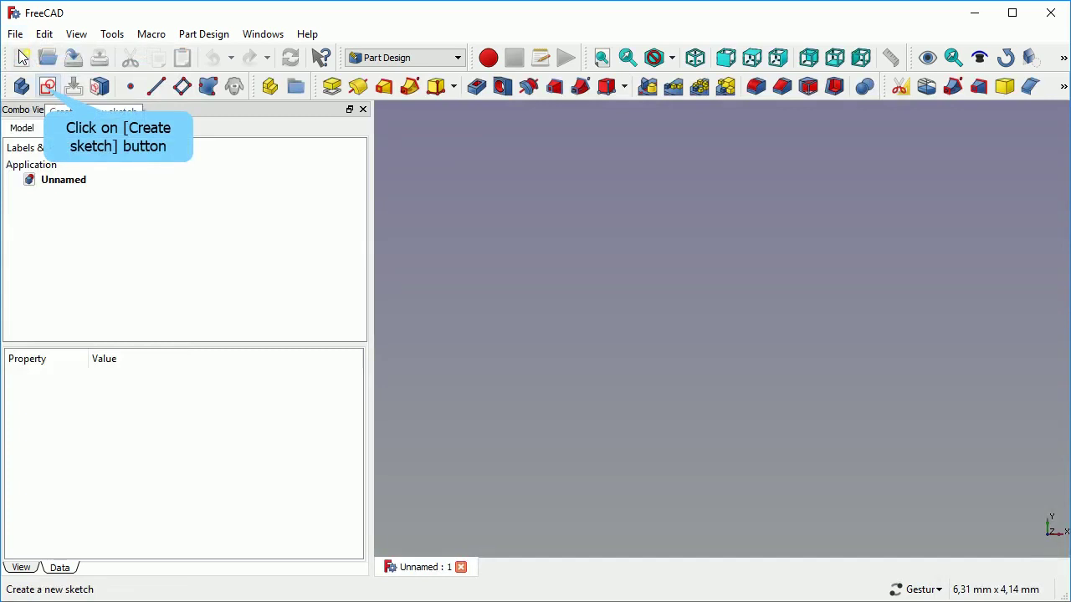
click(48, 86)
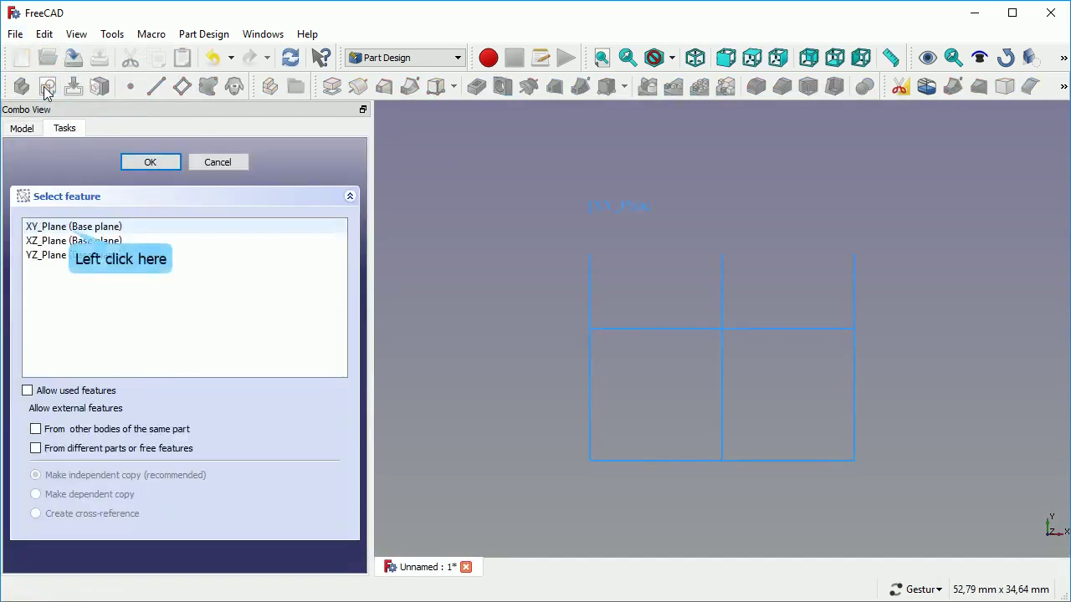
Choose XY_Plane as the sketch's base plane and confirm
click(71, 226)
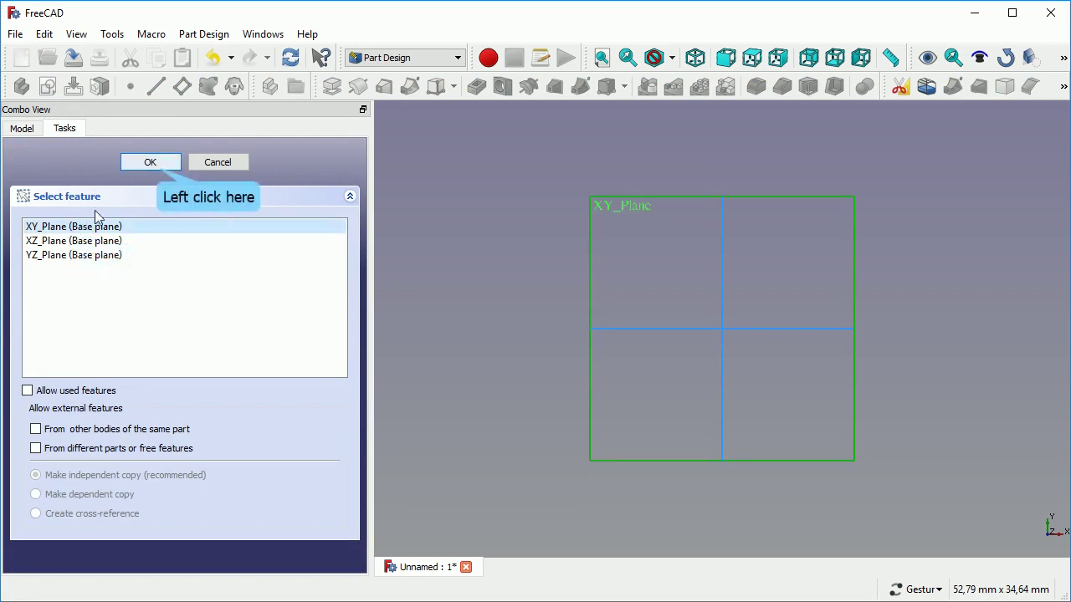
click(154, 165)
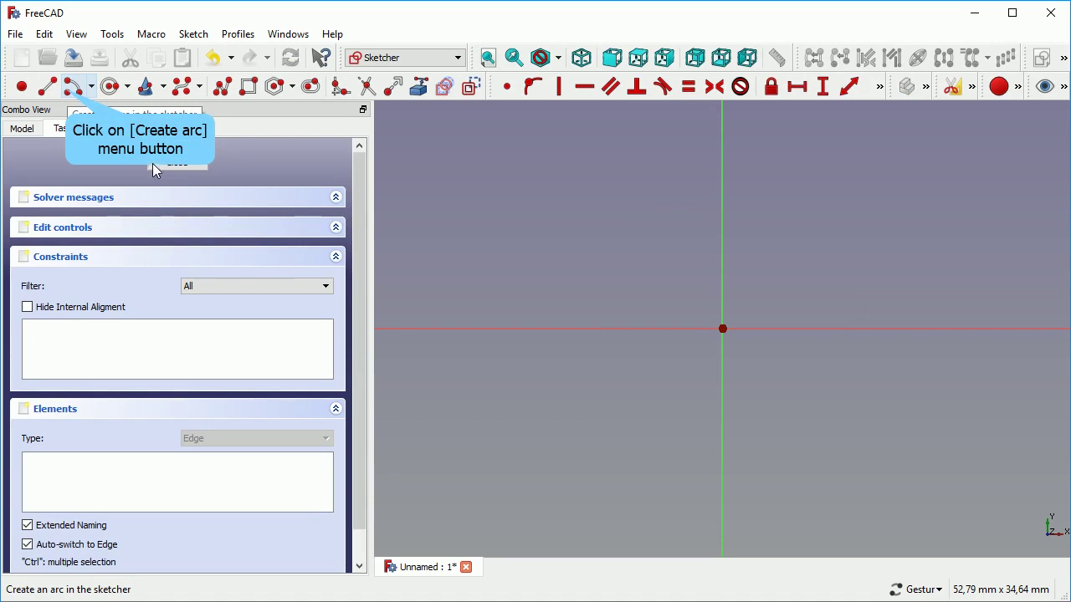
Draw an arc centred on the origin from lower left to lower right
click(76, 86)
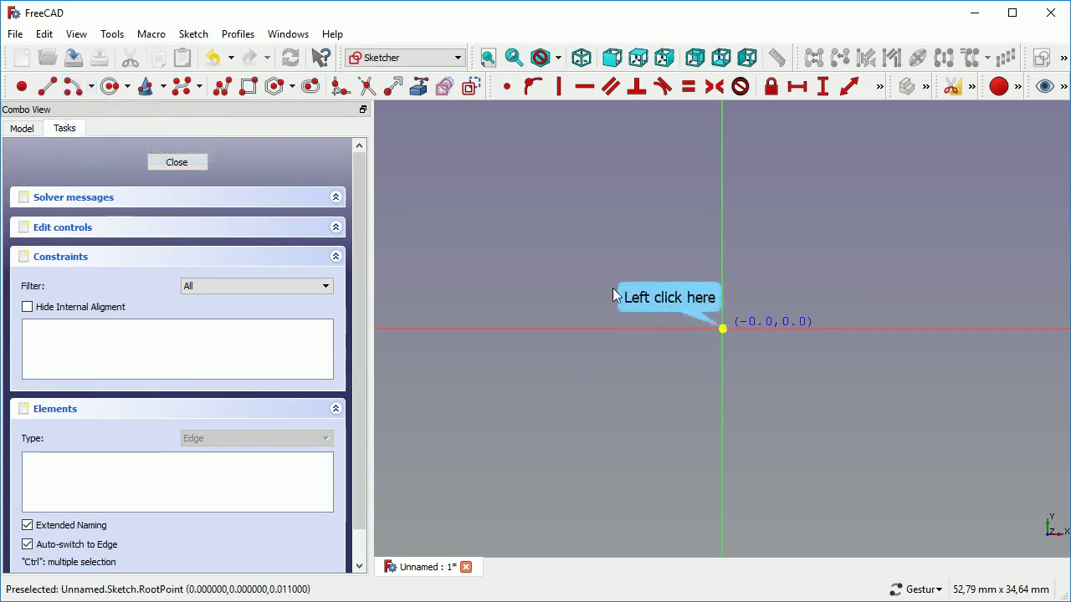
click(722, 329)
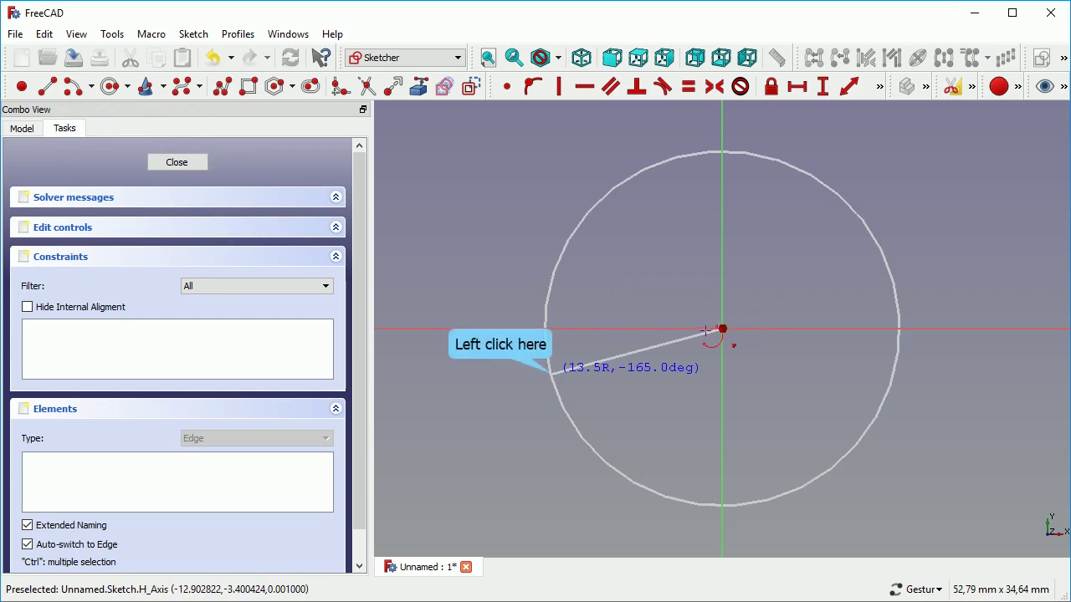
click(554, 375)
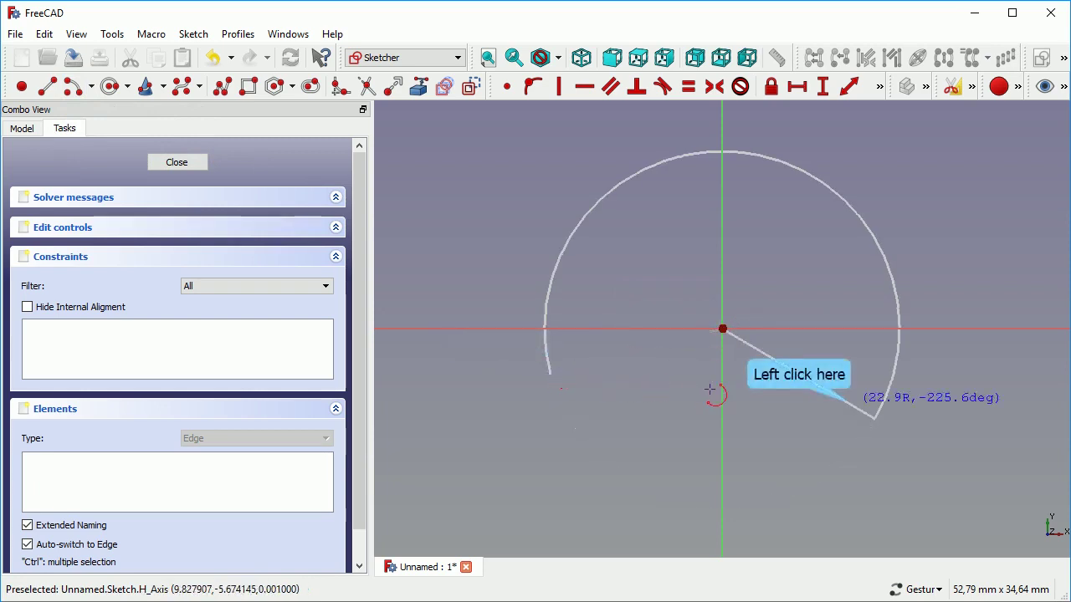
click(850, 403)
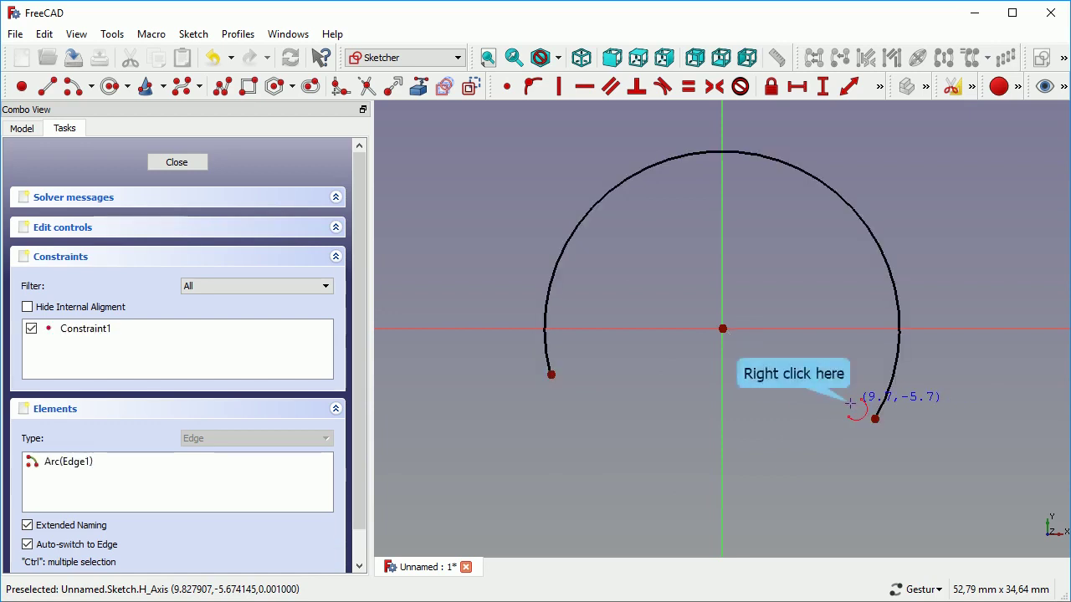
right_click(850, 403)
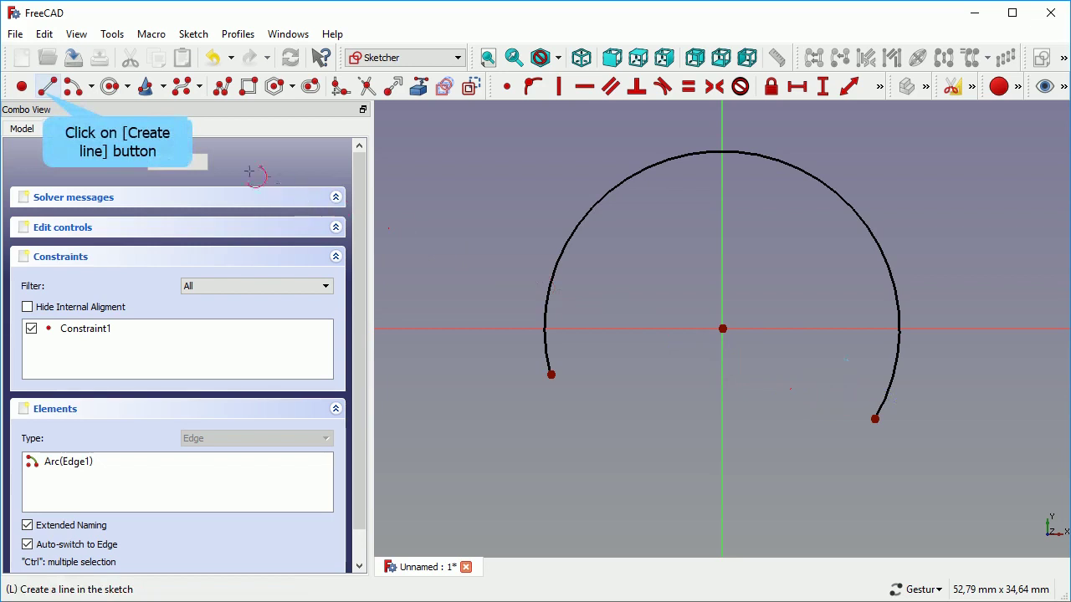
Draw a straight line joining the arc's two endpoints
click(48, 87)
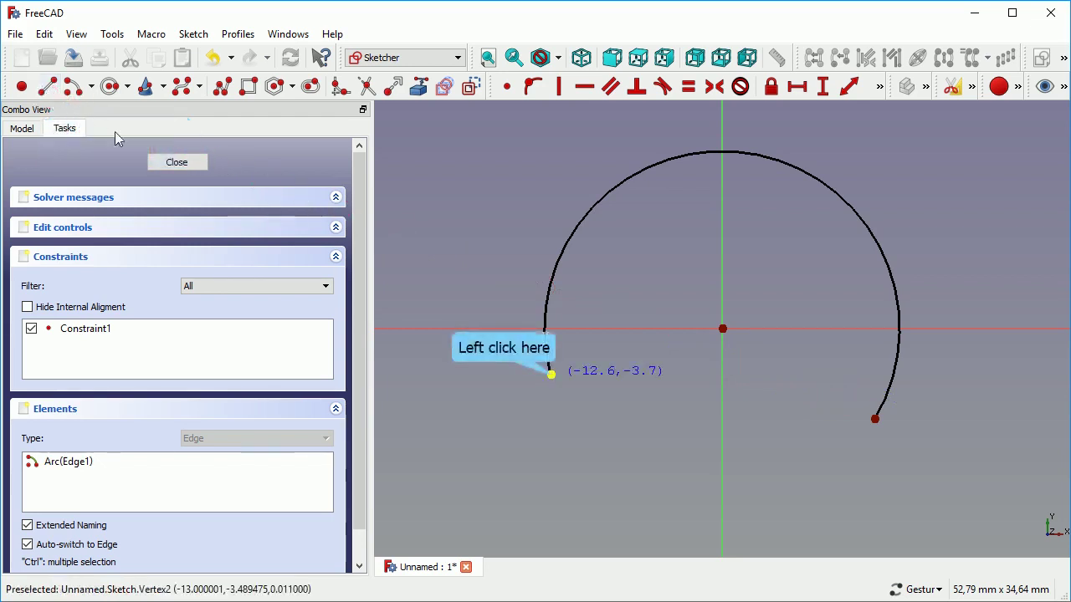
click(550, 374)
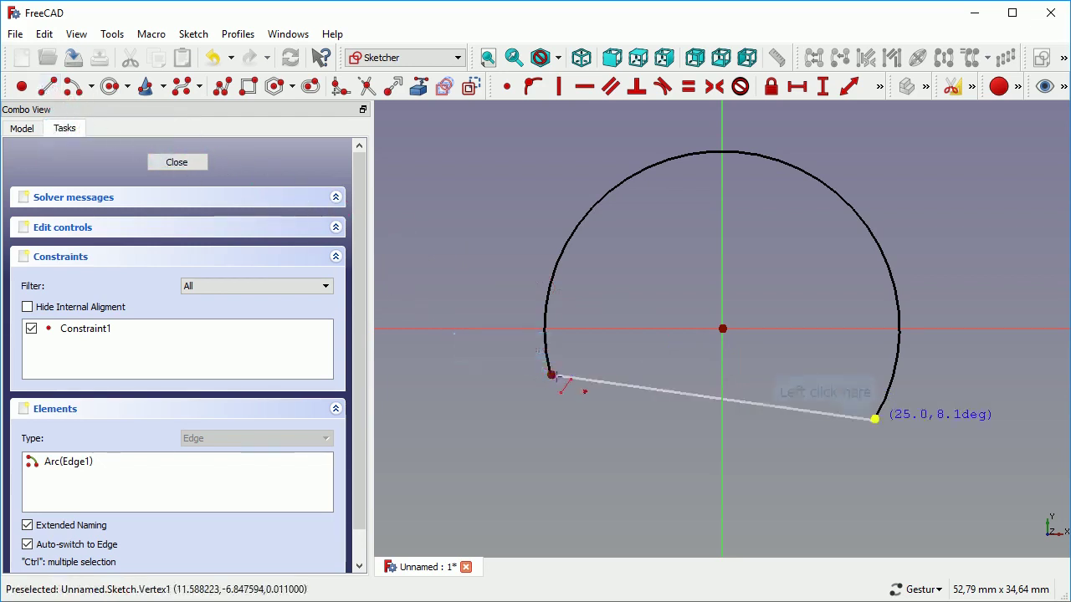
click(874, 418)
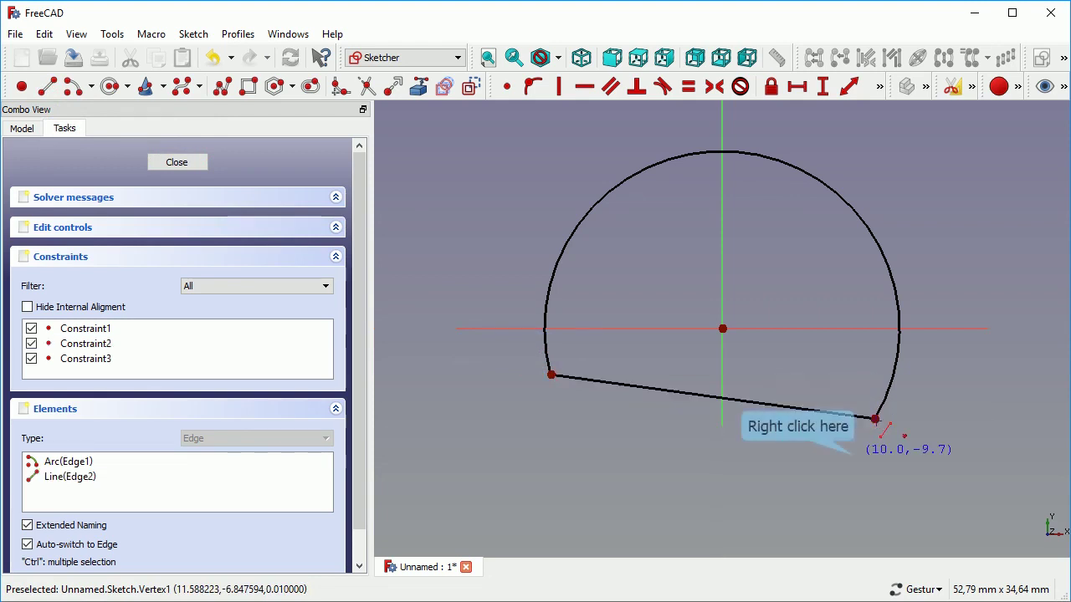
right_click(857, 449)
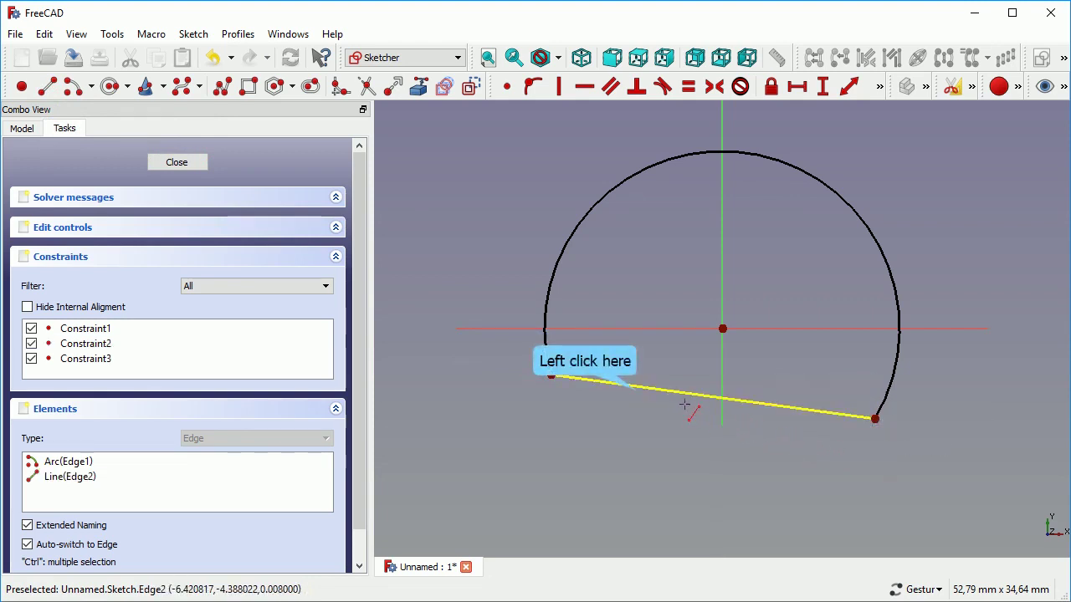
Make the closing line horizontal and draw construction lines from the origin to both arc ends
click(636, 385)
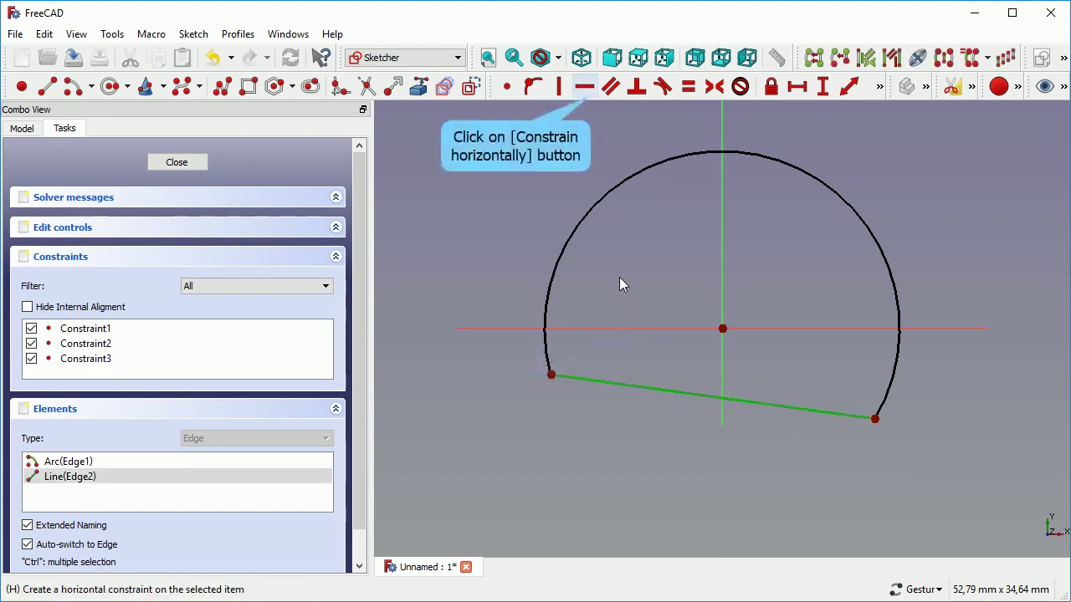
click(590, 93)
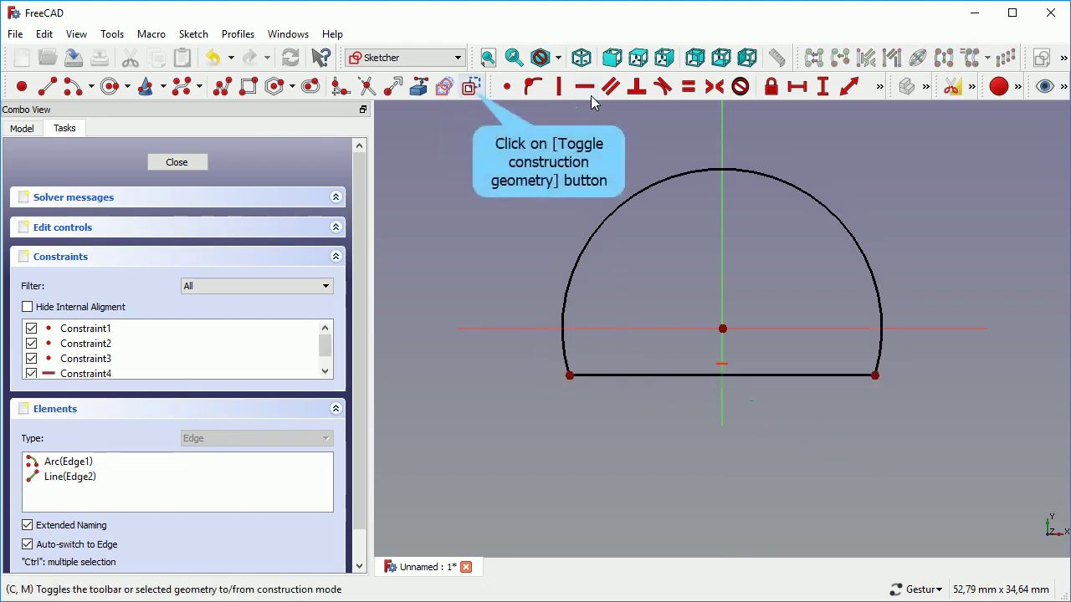
click(474, 89)
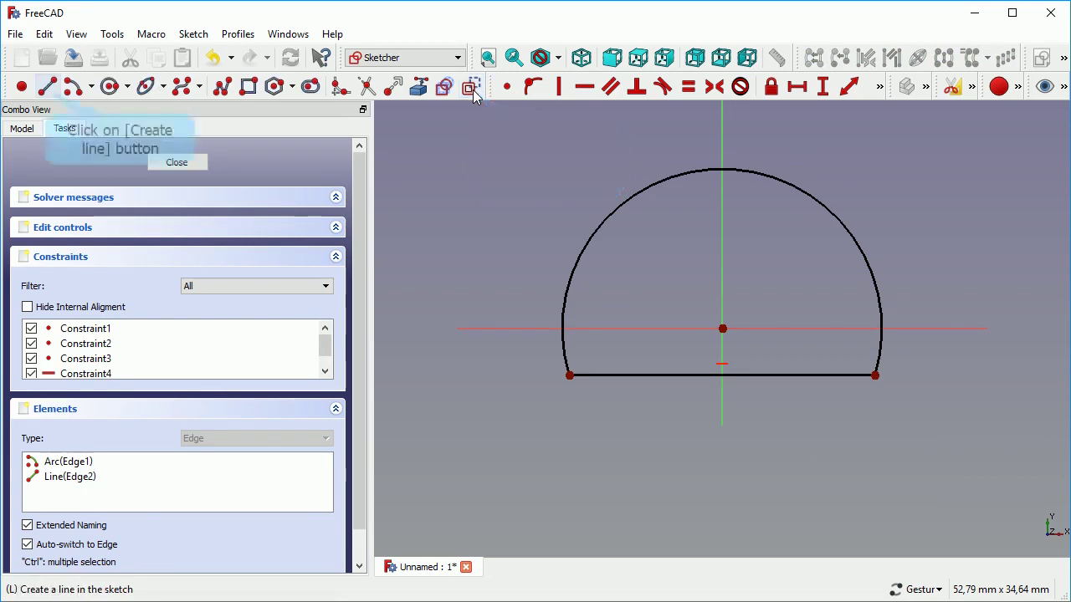
click(47, 88)
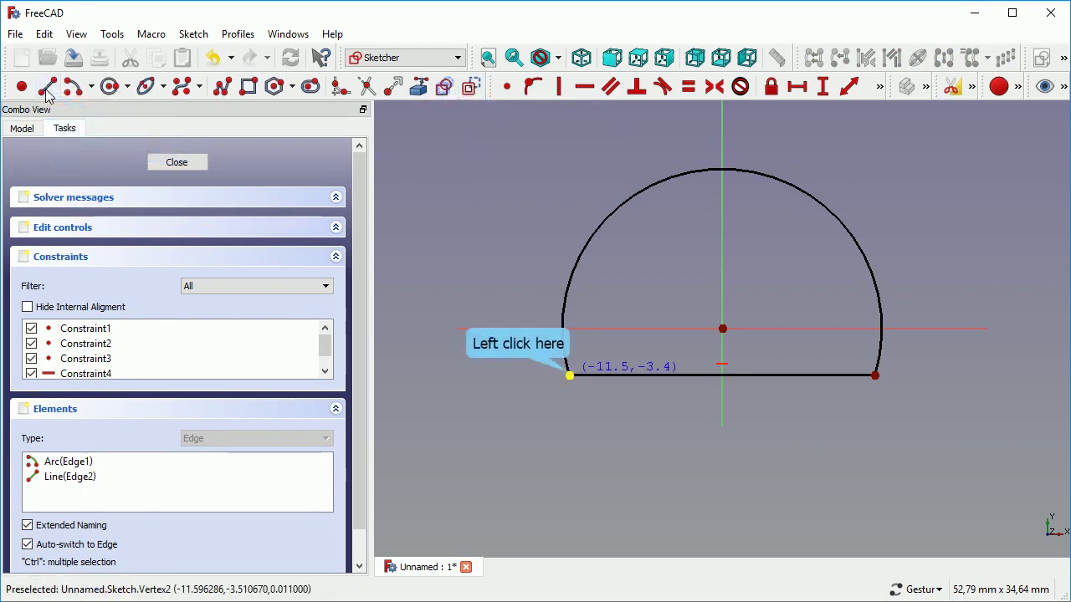
click(569, 375)
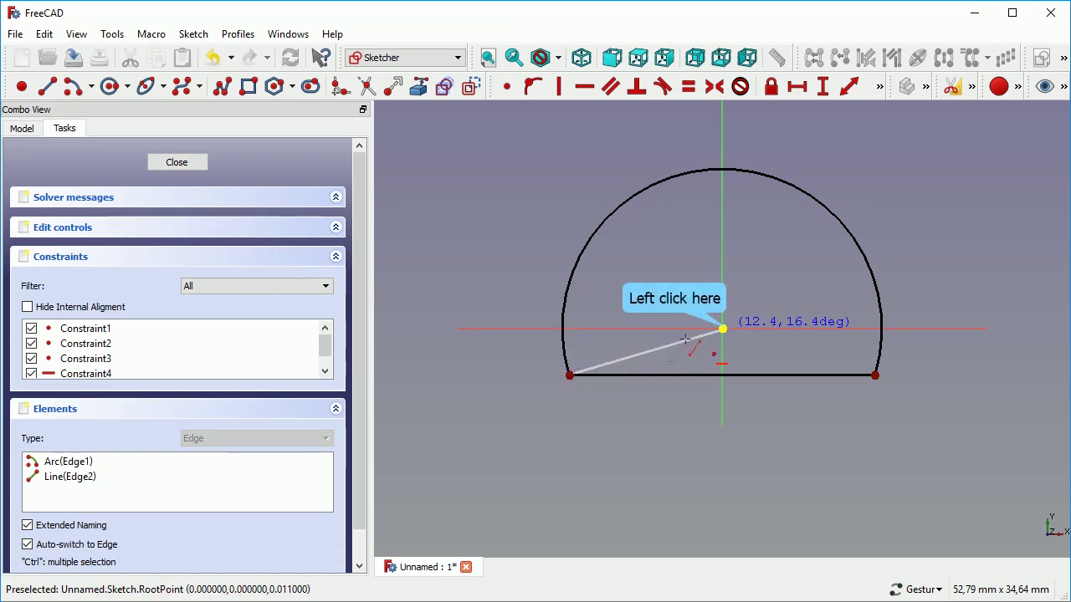
click(723, 329)
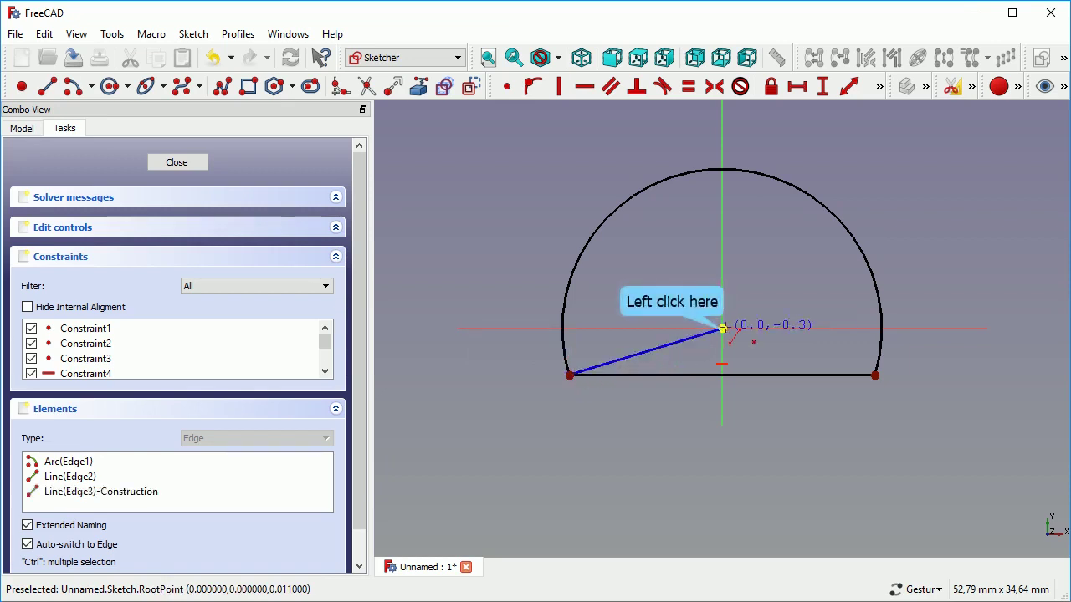
click(723, 328)
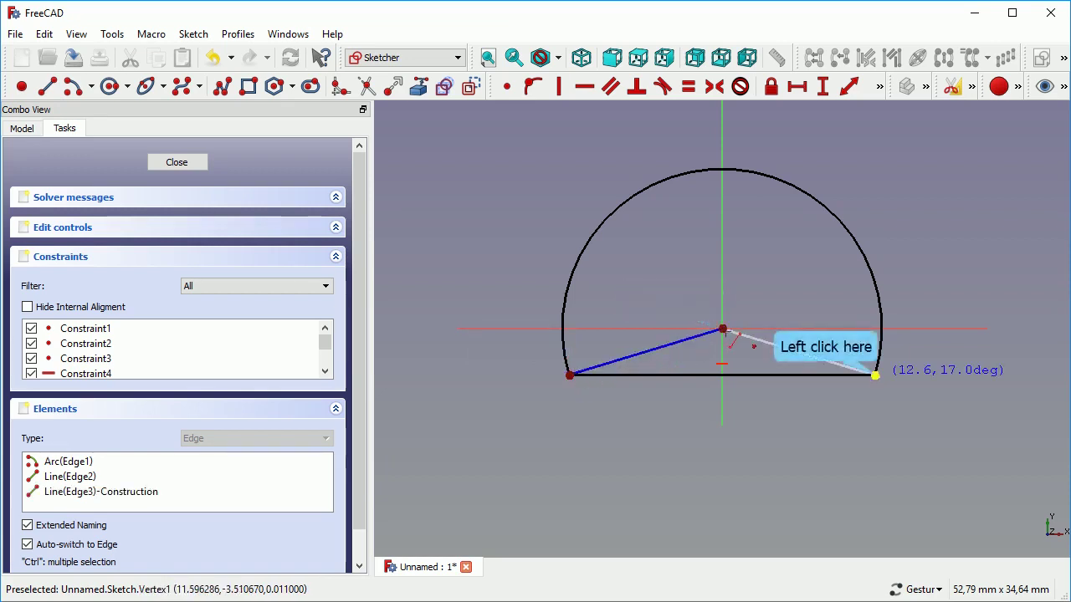
click(875, 375)
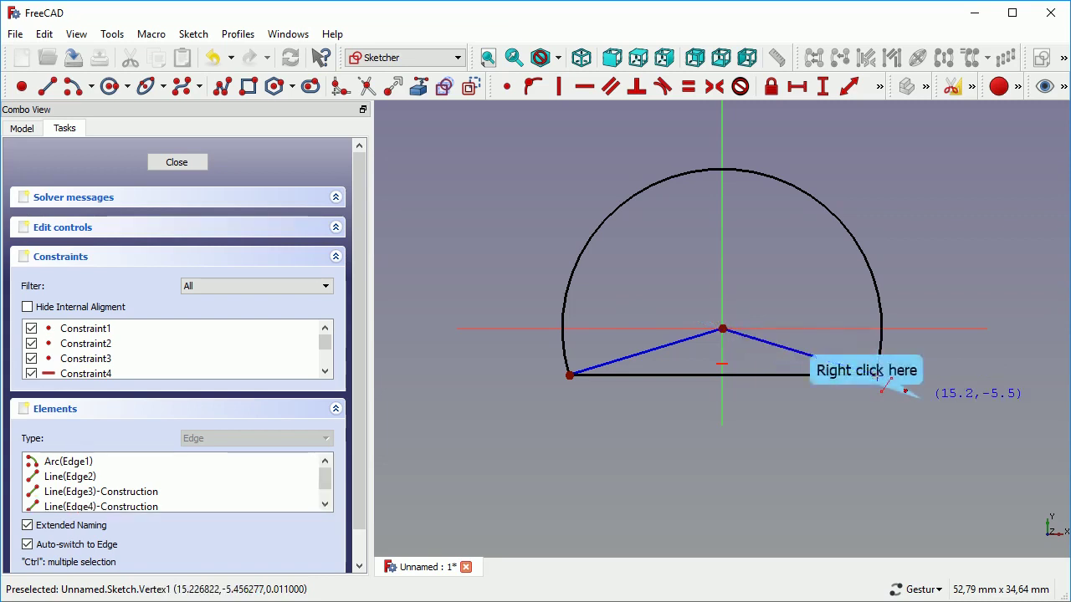
right_click(887, 381)
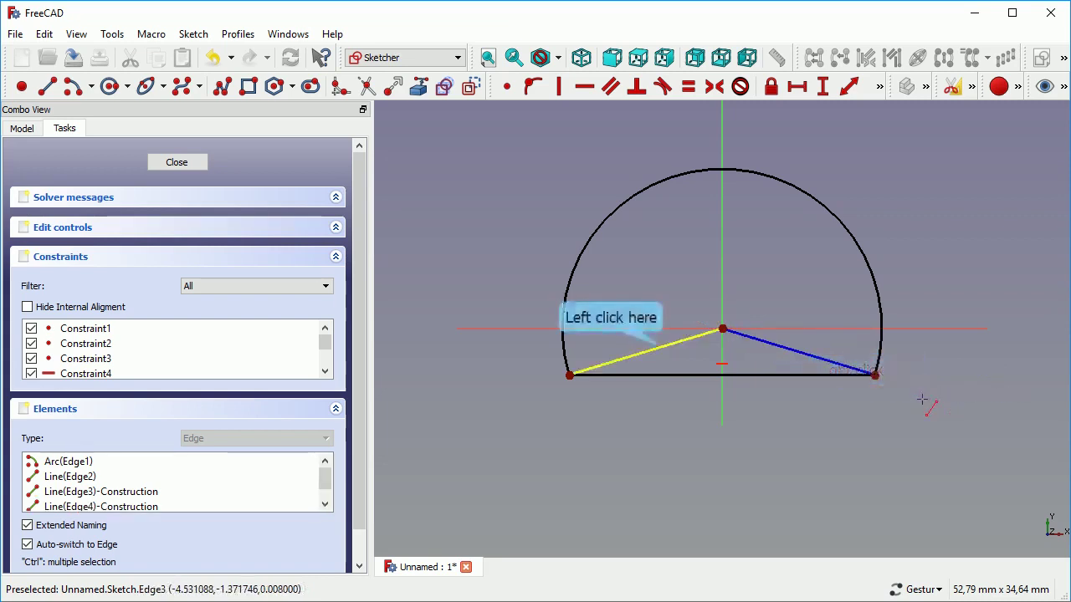
Select both construction lines and reveal the angle constraint tool
click(669, 348)
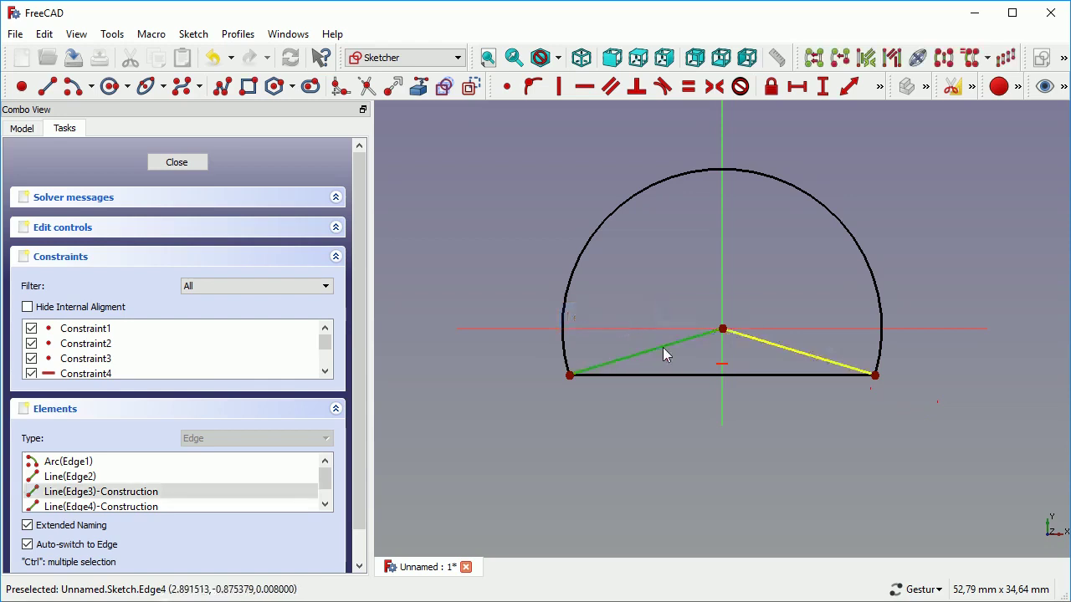
click(758, 347)
click(880, 86)
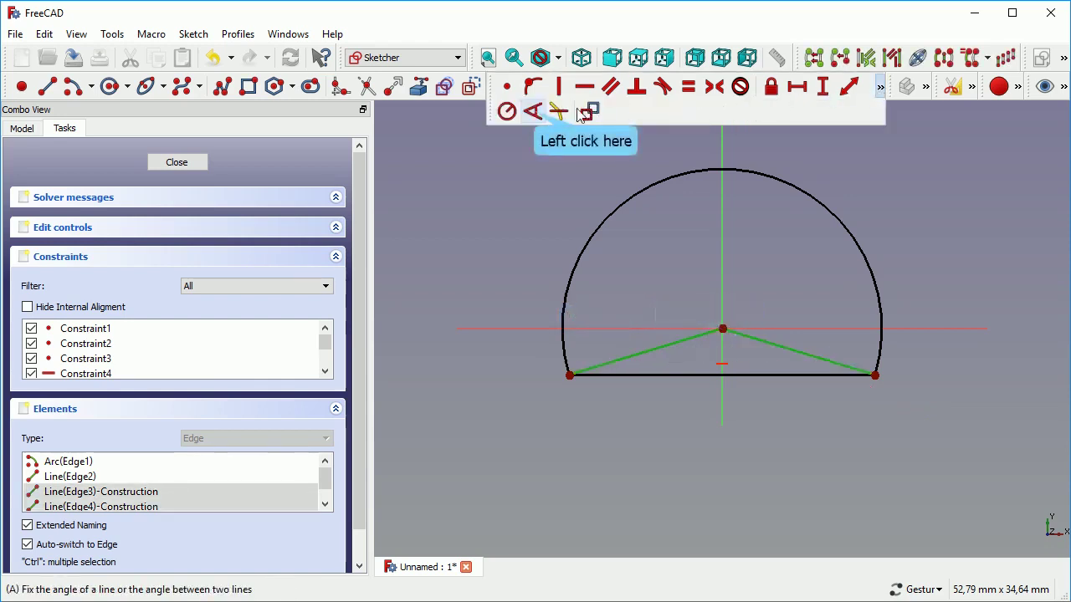
Apply a 130° angle constraint between the two construction lines at the origin
click(532, 110)
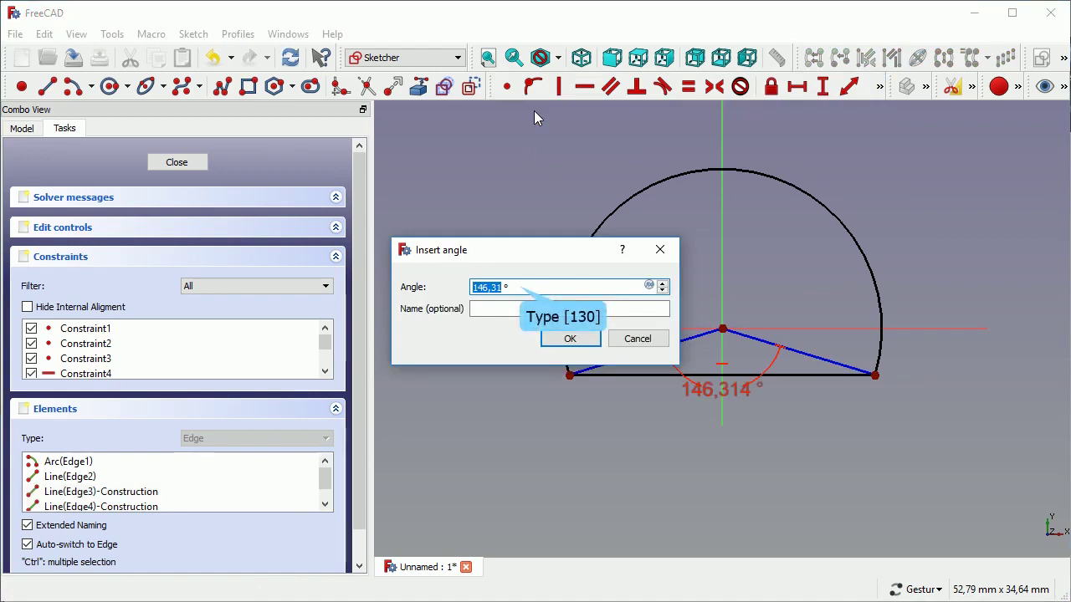
text(130)
key(Return)
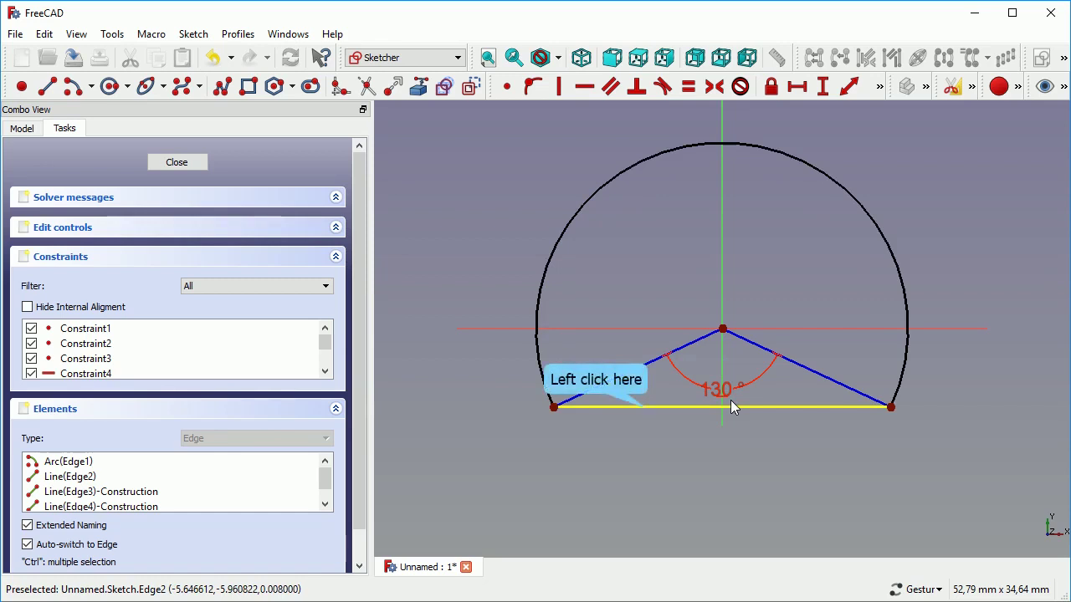
Constrain the bottom closing line to a 30 mm horizontal distance
click(648, 408)
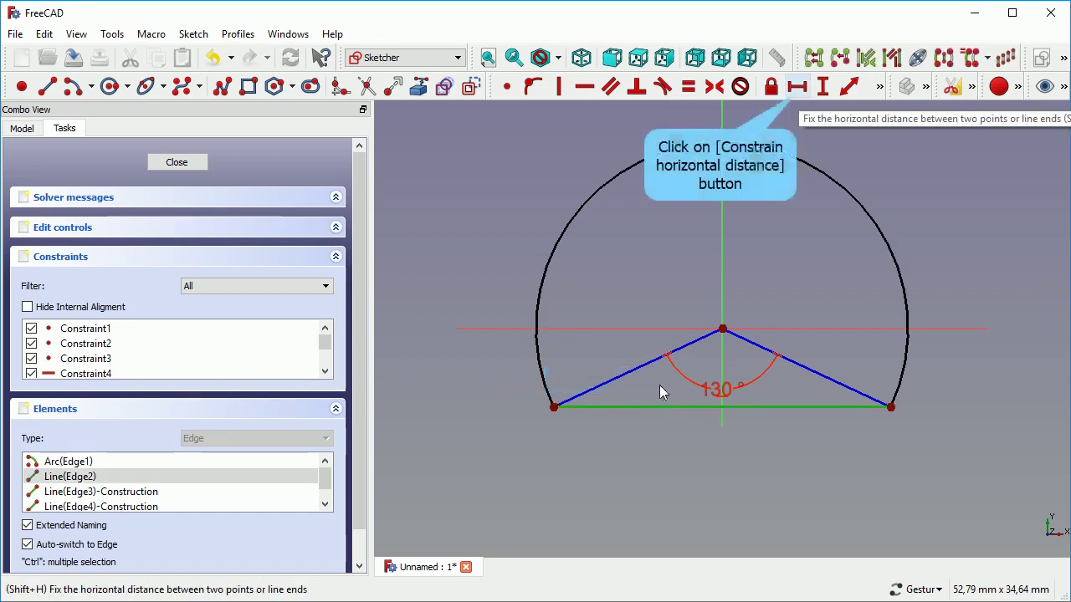
click(797, 88)
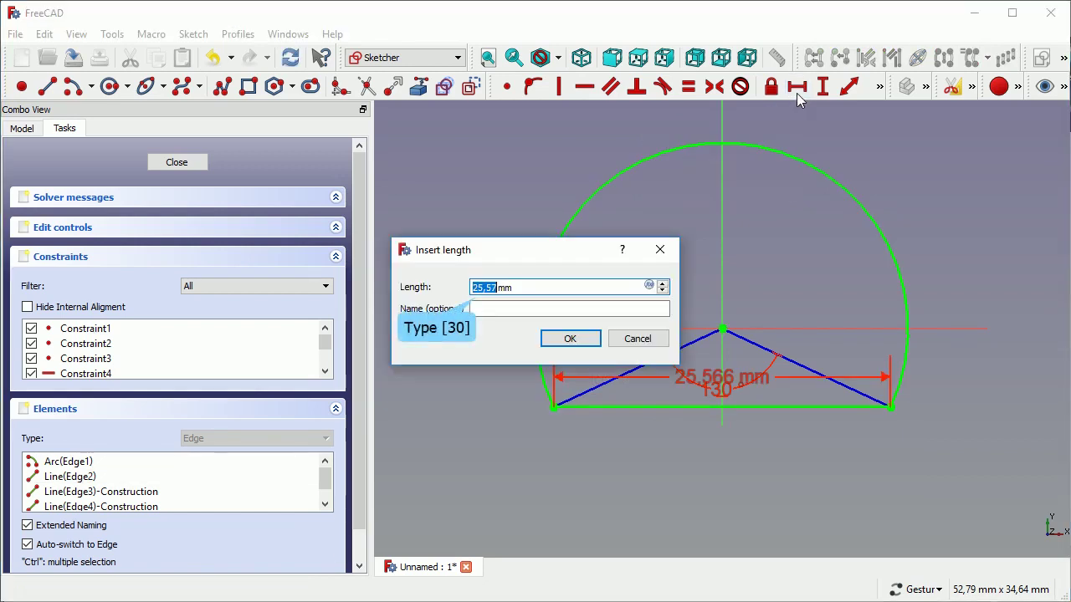
text(30)
key(Return)
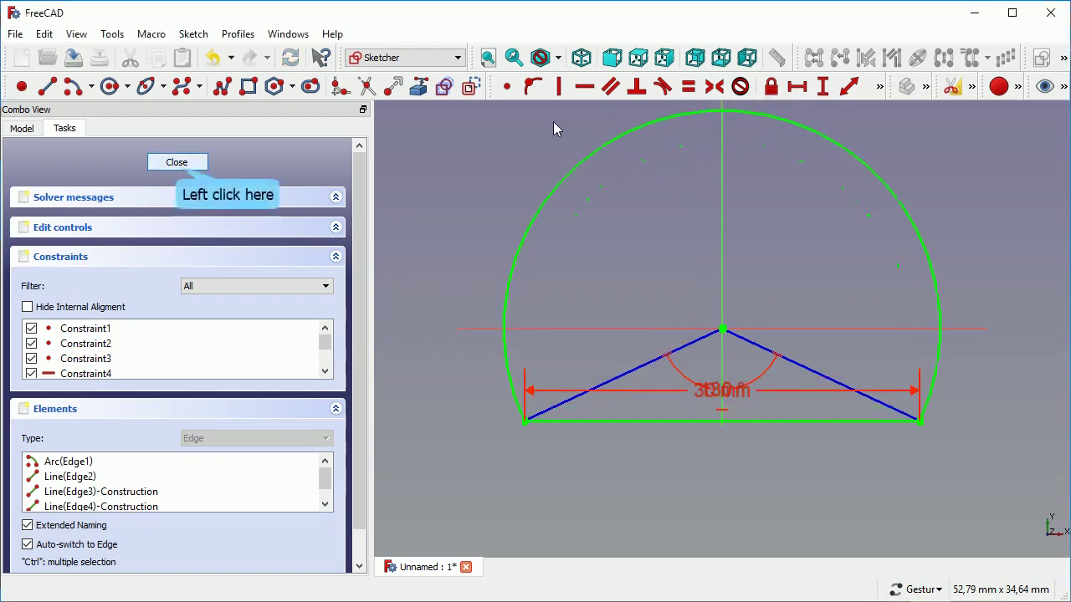
Close the sketch and expand the Body in the model tree
click(176, 162)
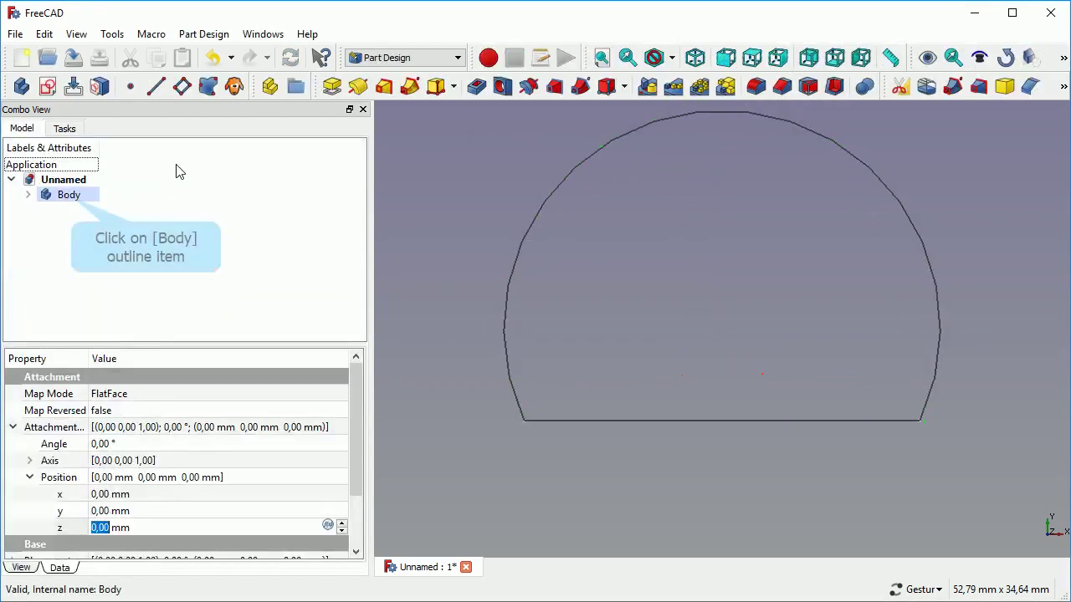
click(72, 199)
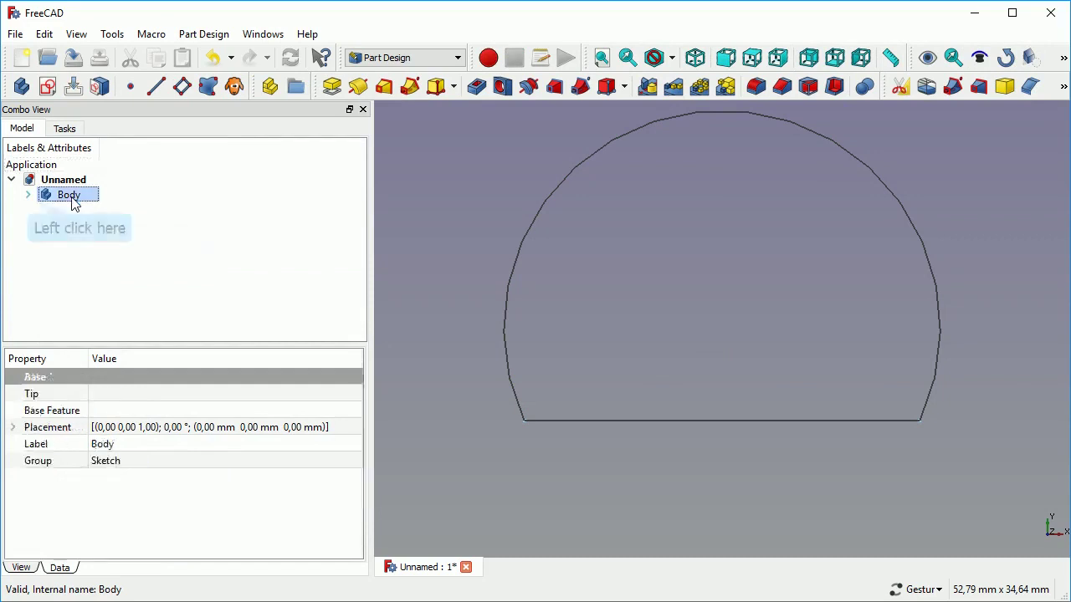
click(29, 197)
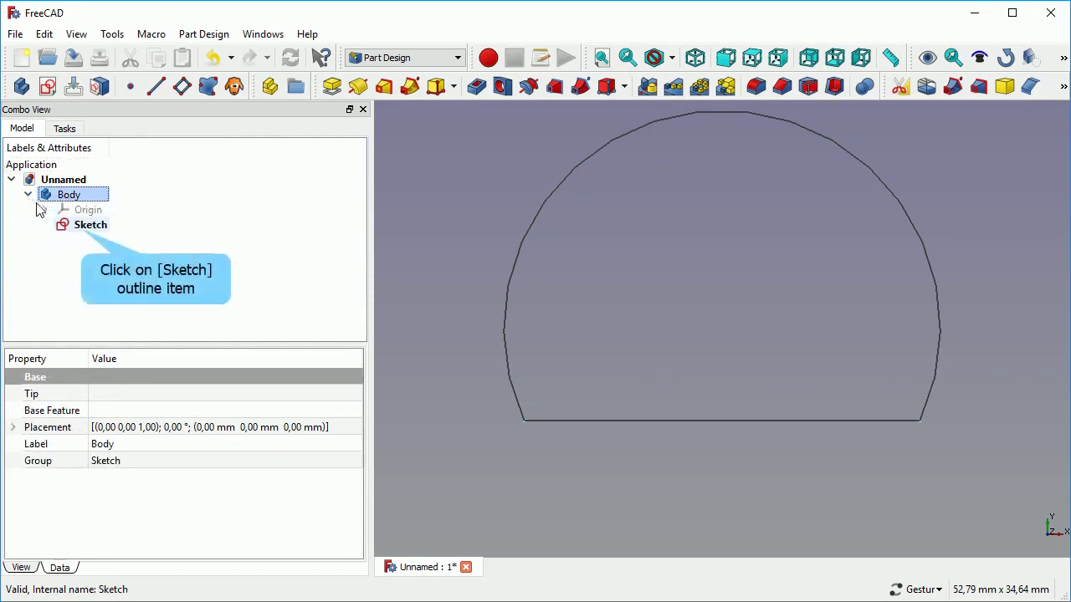
Rename the sketch to 'LowerPlane'
click(83, 230)
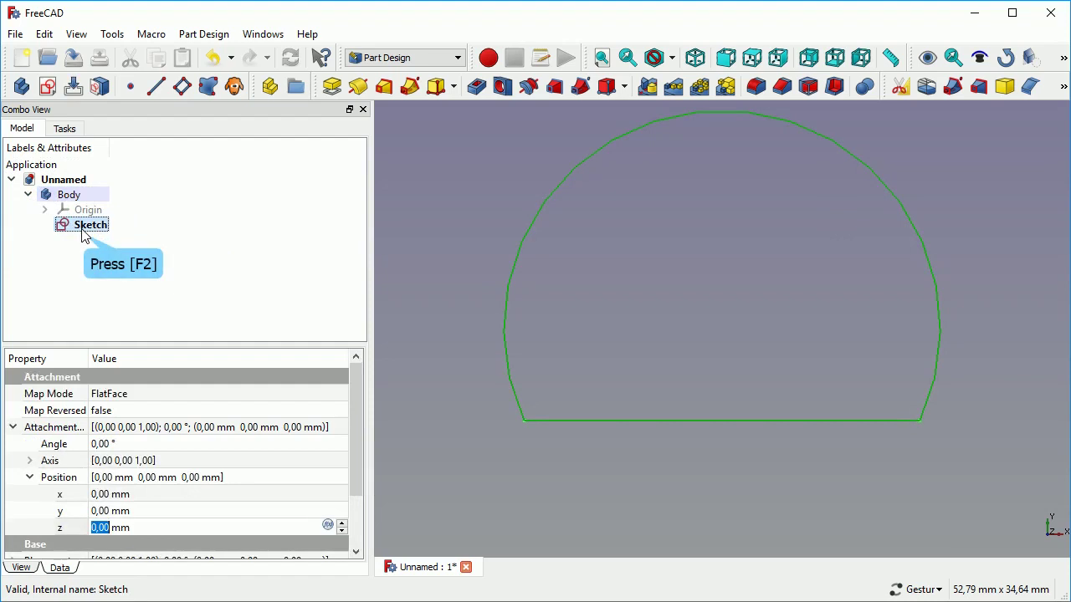
key(F2)
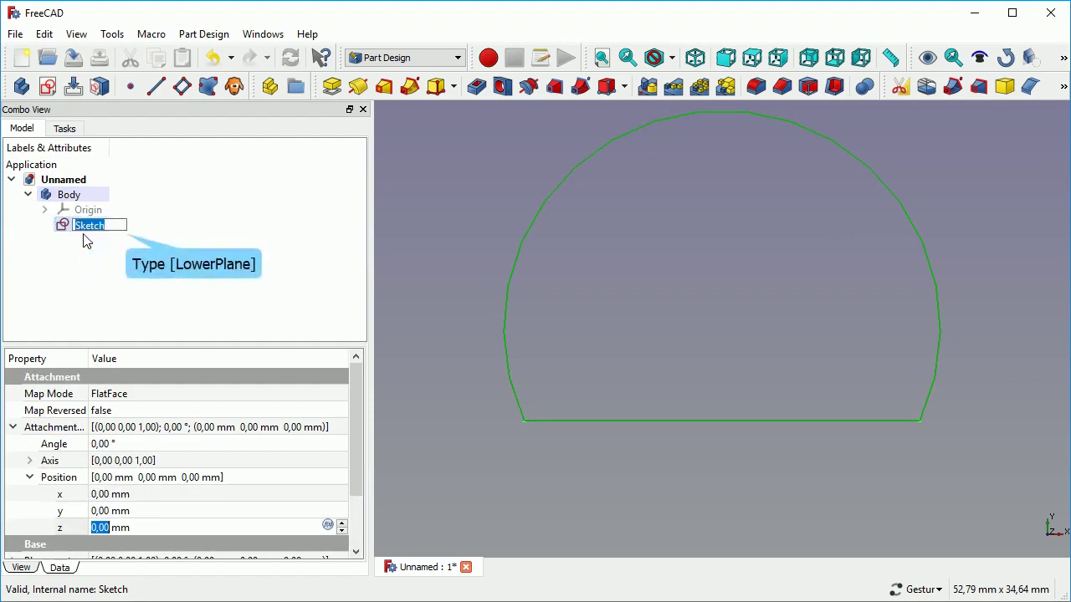
text(LowerPlane)
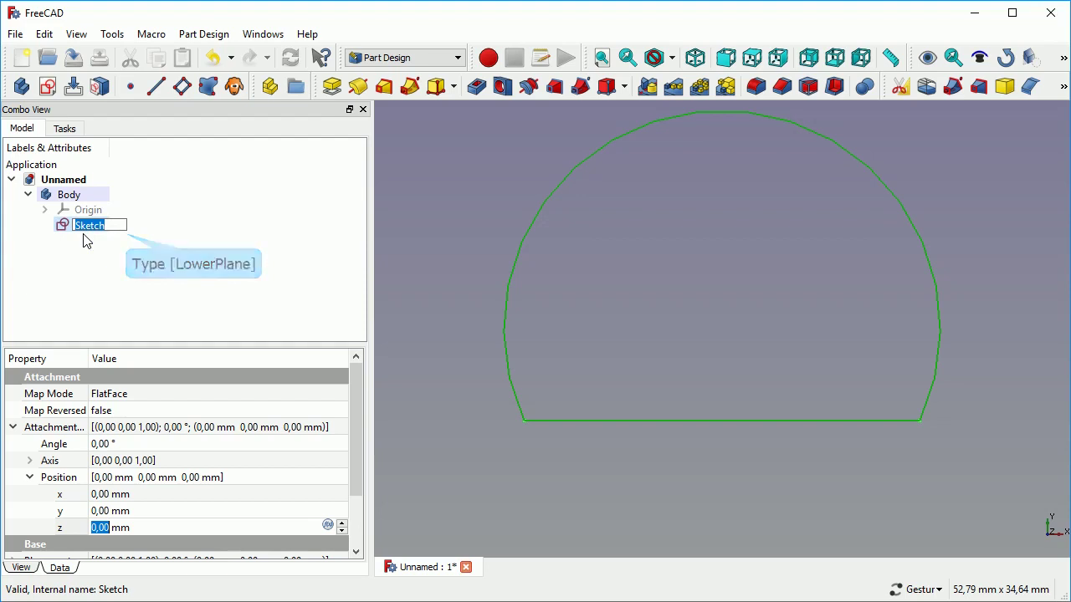
key(Return)
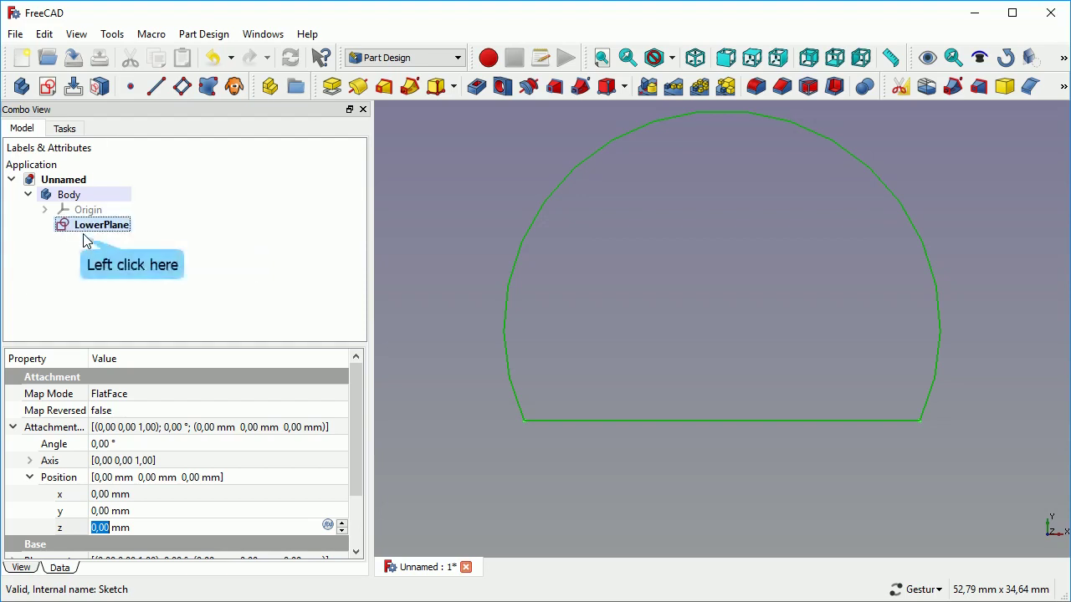
click(82, 236)
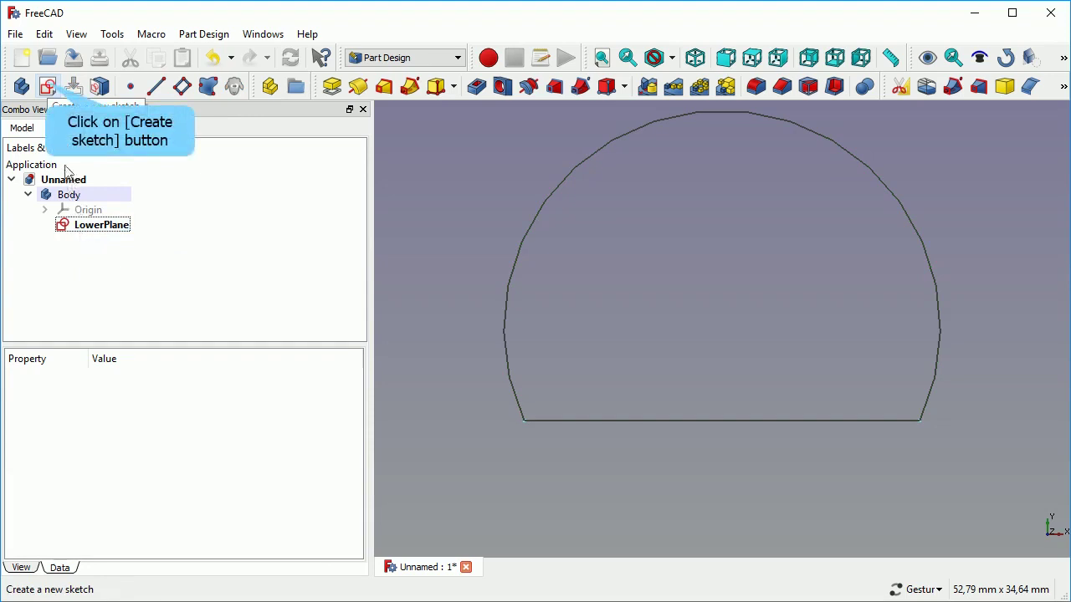
Open a second new sketch on XY_Plane
click(48, 87)
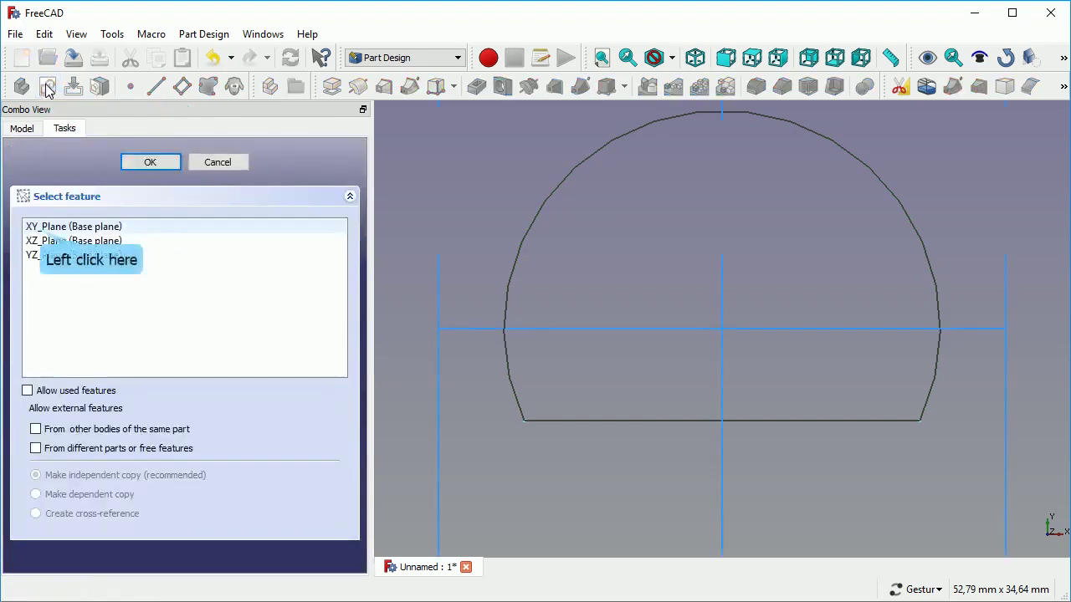
click(44, 226)
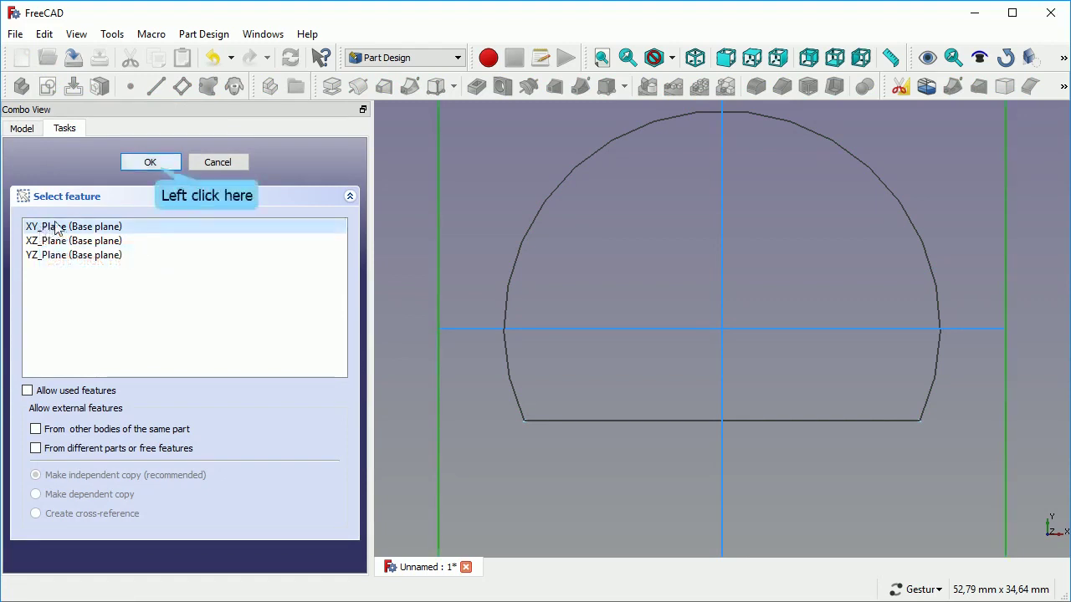
click(152, 164)
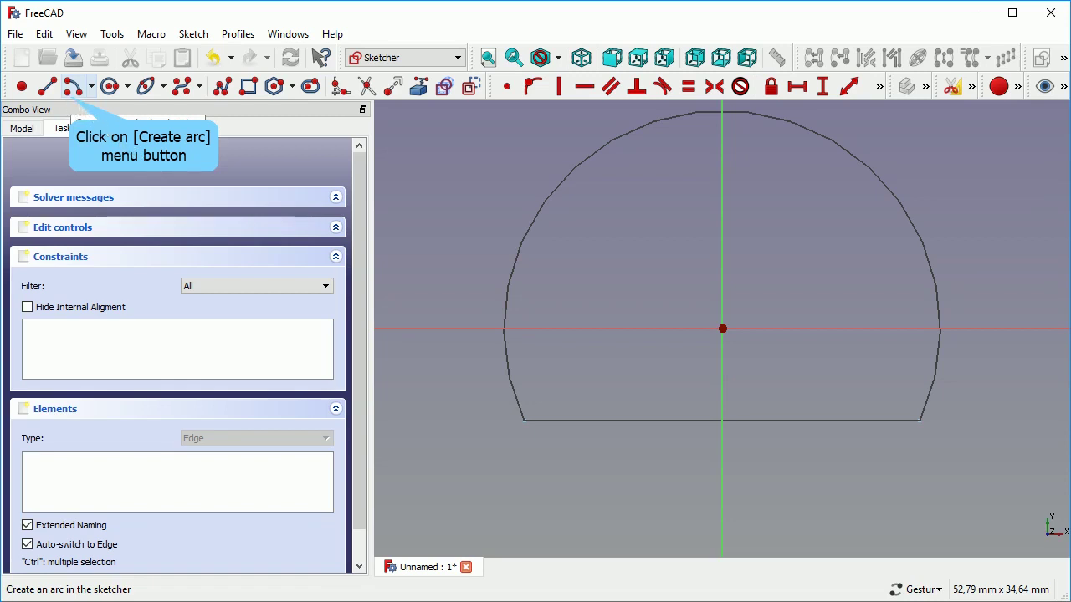
Draw an origin-centred arc across the top and toggle it to regular geometry
click(73, 86)
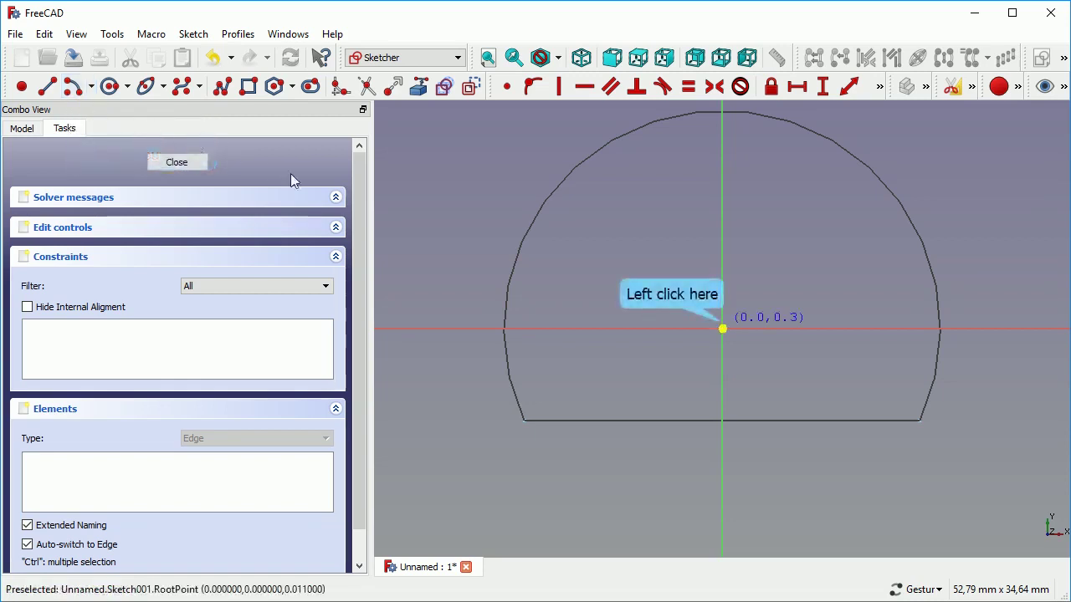
click(723, 329)
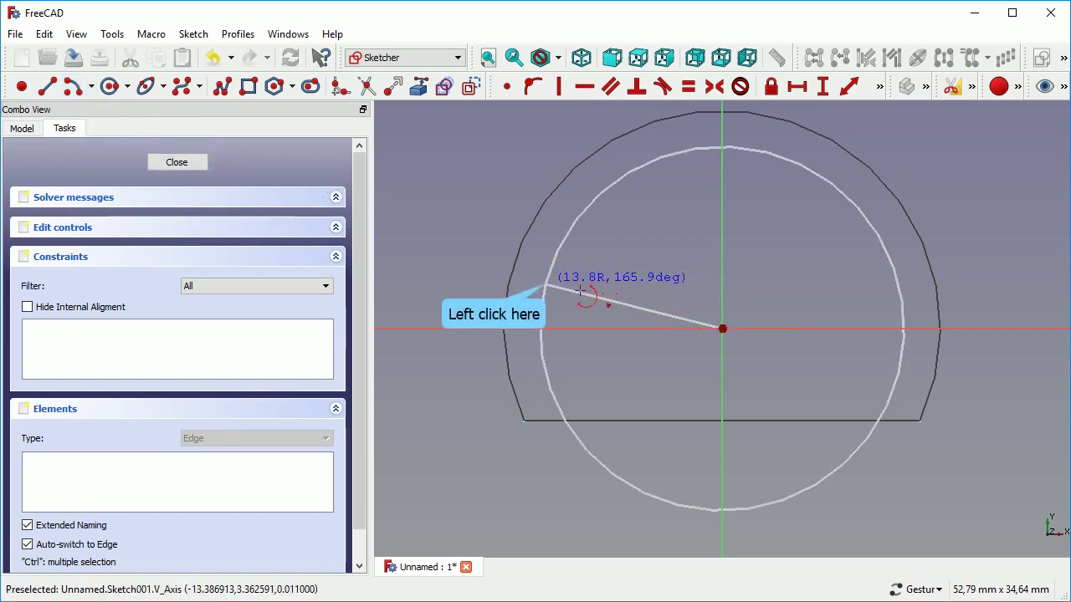
click(546, 285)
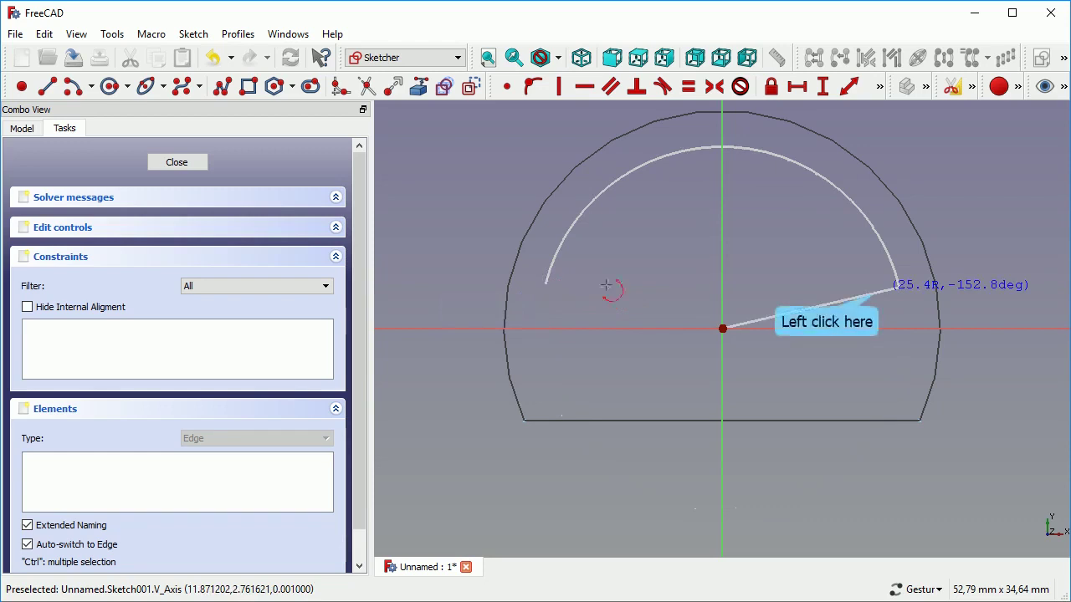
click(890, 289)
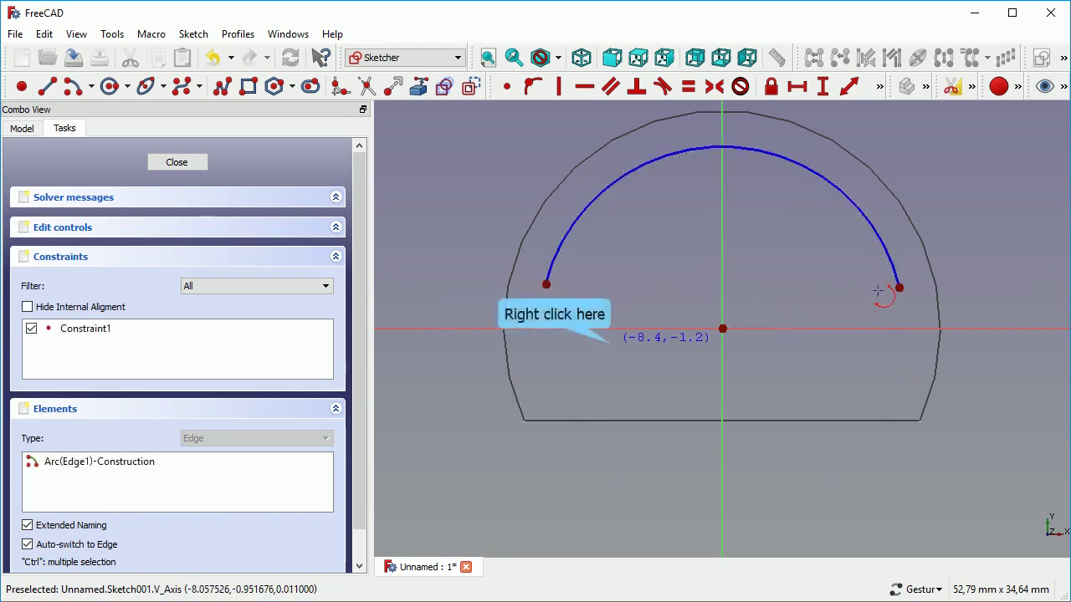
right_click(614, 342)
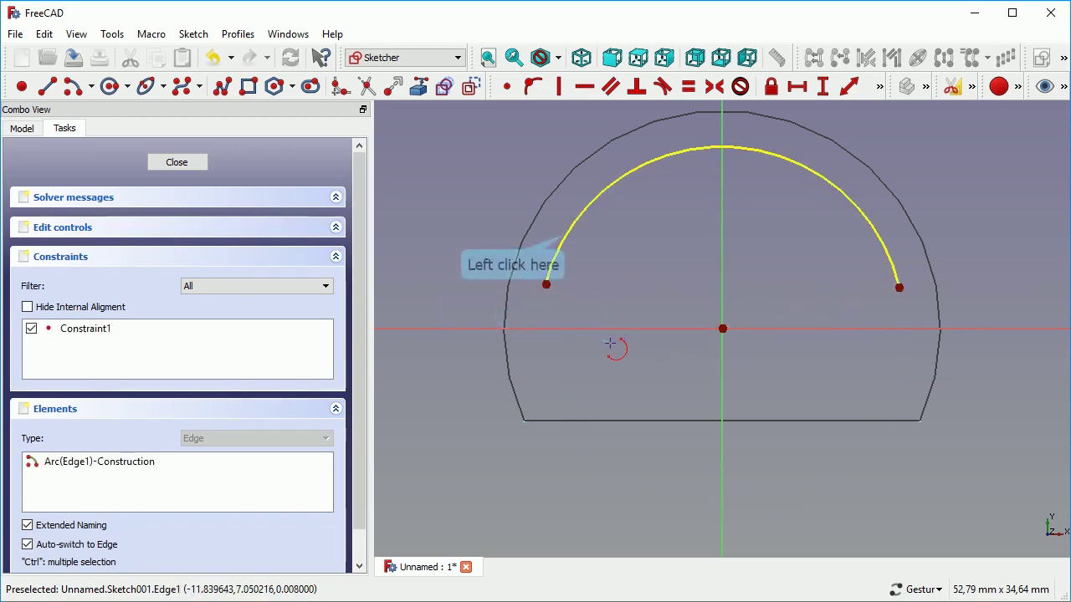
click(567, 234)
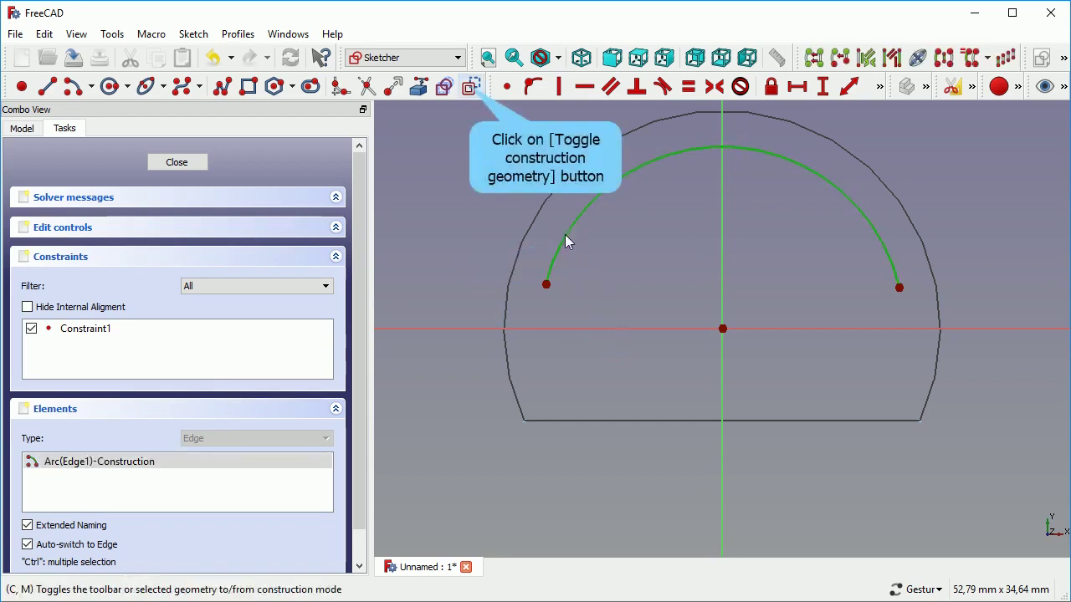
click(471, 87)
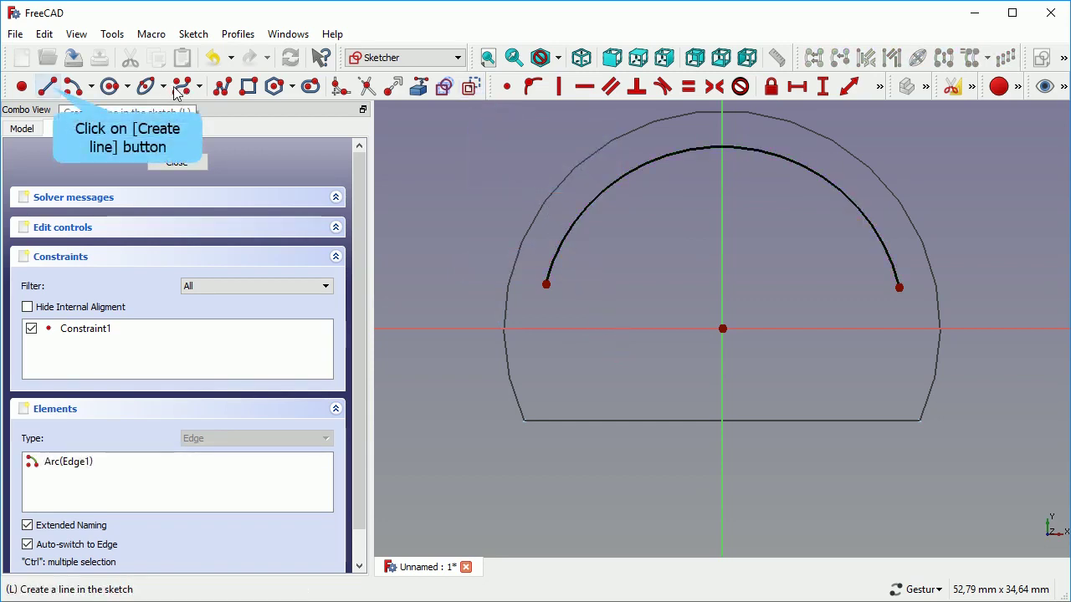
Draw two lines from the arc's endpoints to the sketch origin
click(51, 87)
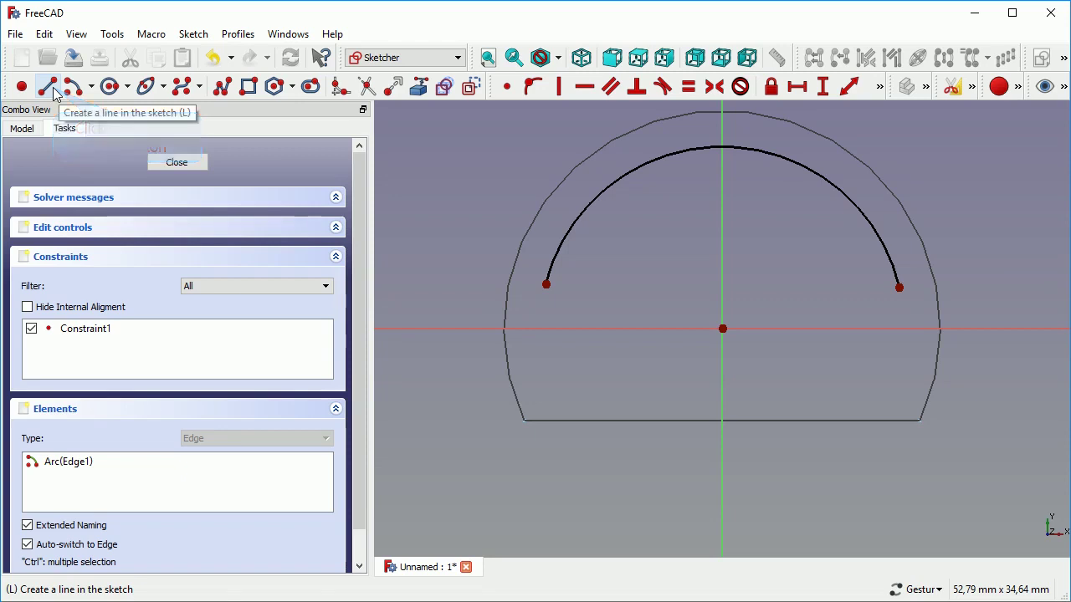
click(547, 286)
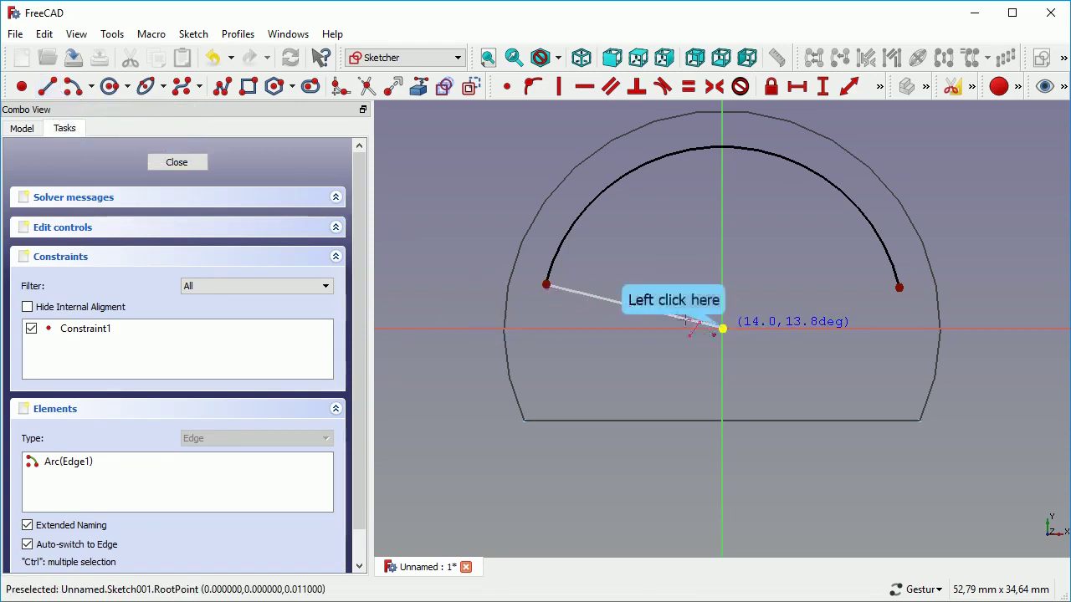
click(722, 328)
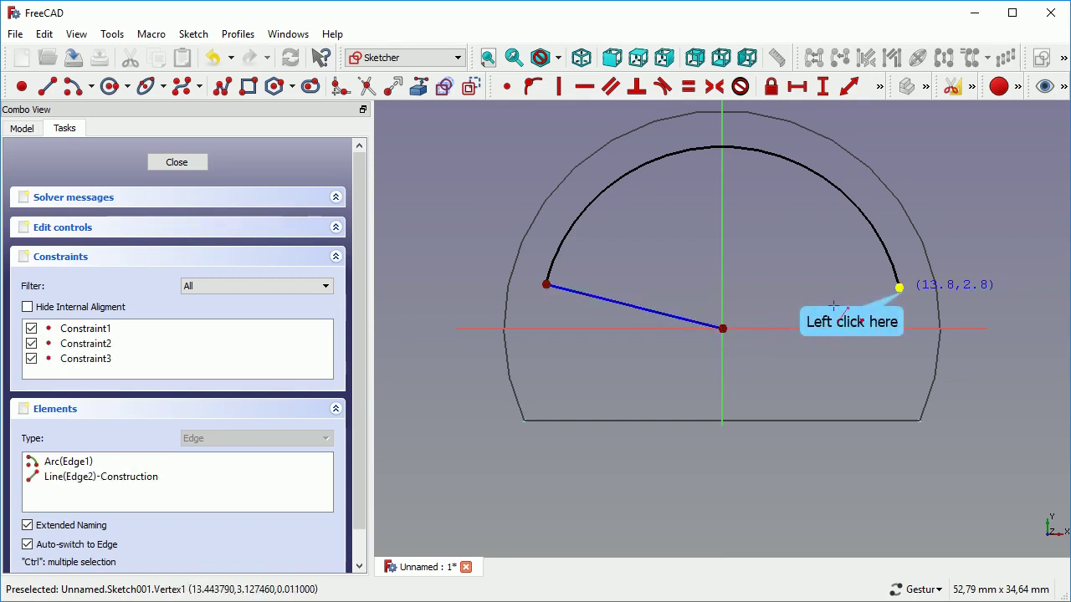
click(899, 289)
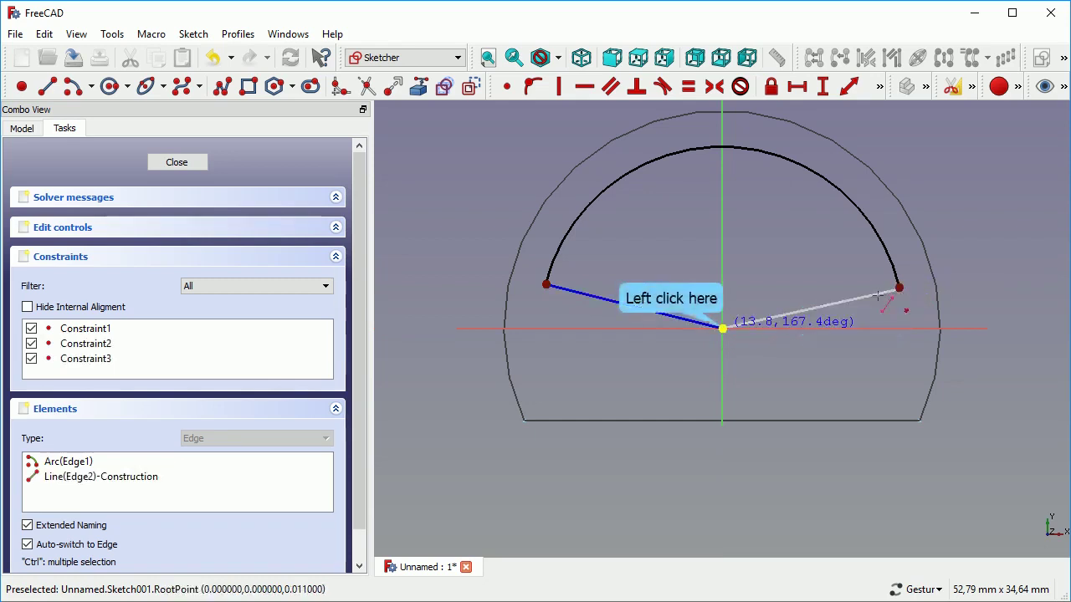
click(723, 327)
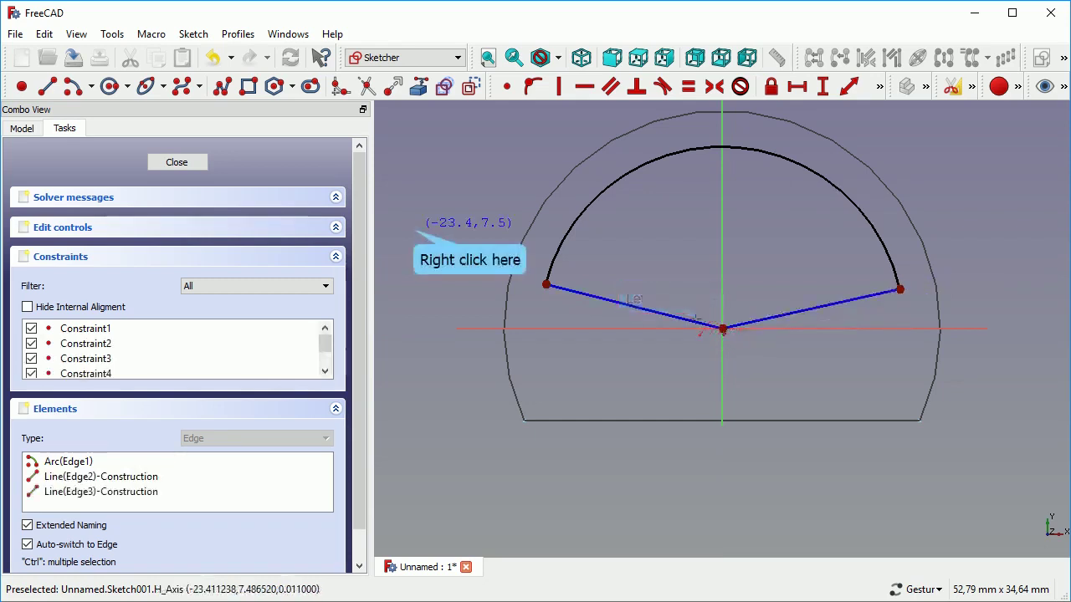
right_click(412, 228)
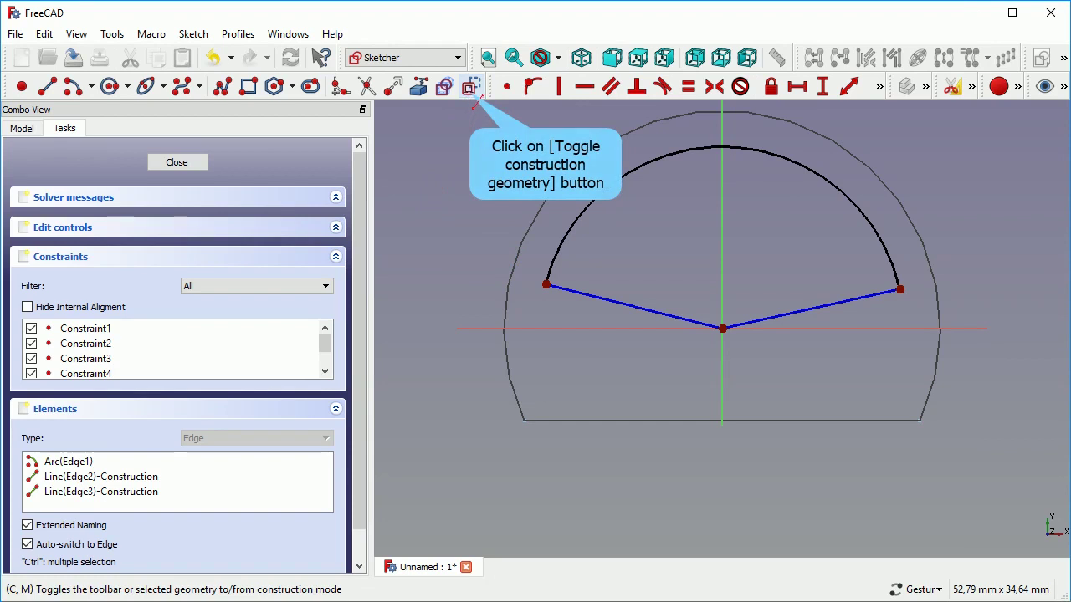
Make the radial lines construction geometry and draw a line closing the arc's endpoints
click(470, 89)
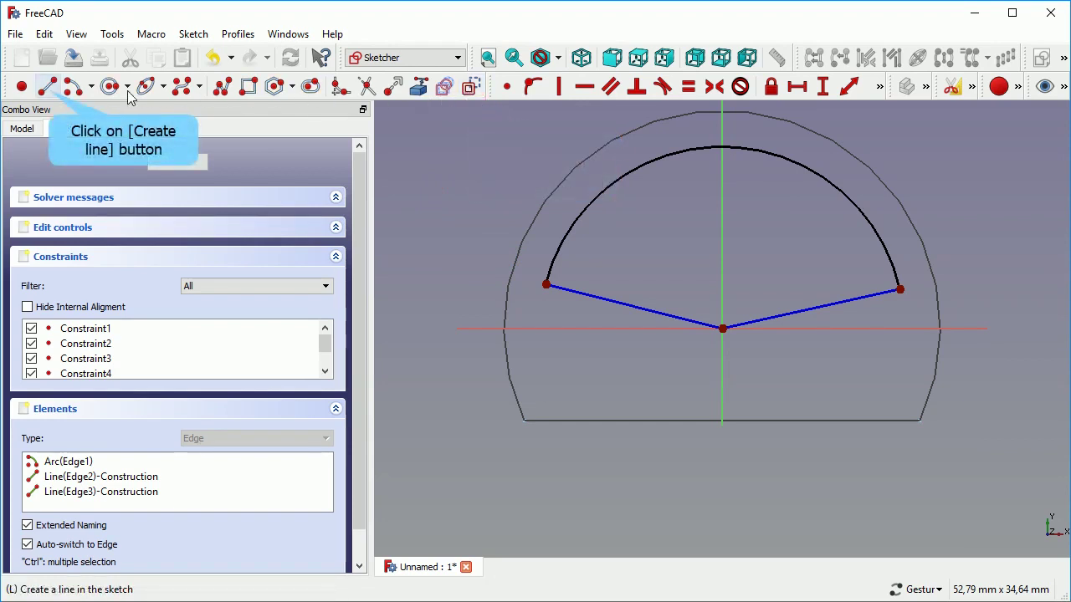
click(47, 86)
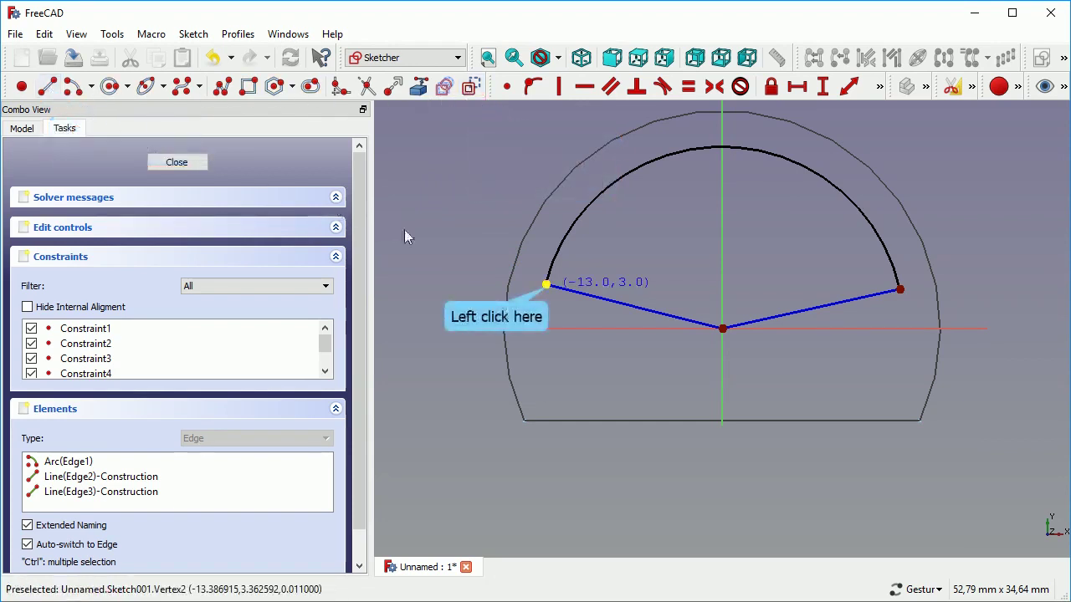
click(546, 284)
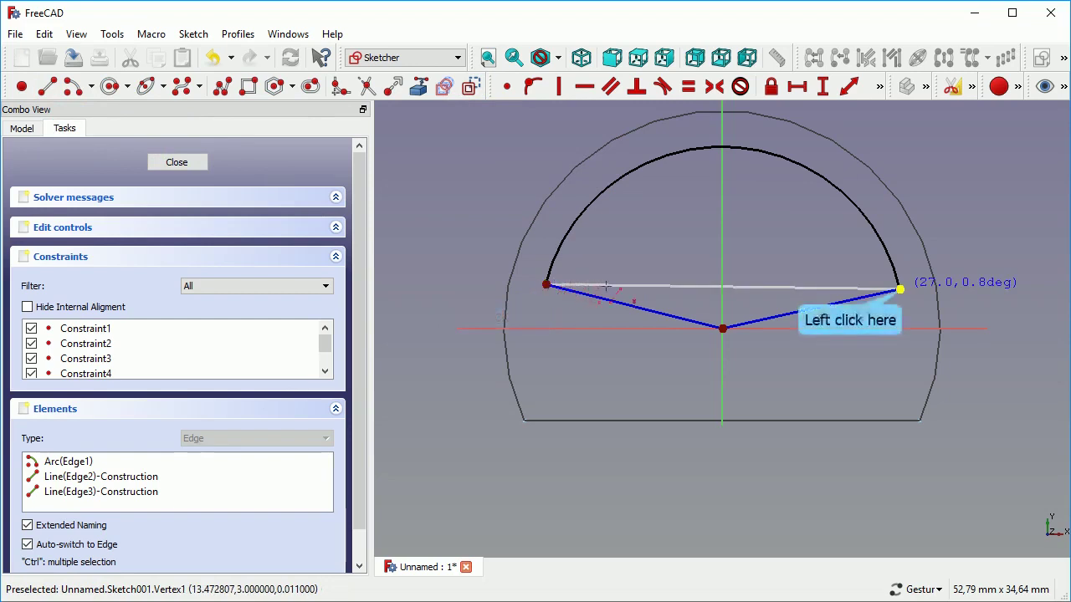
click(899, 288)
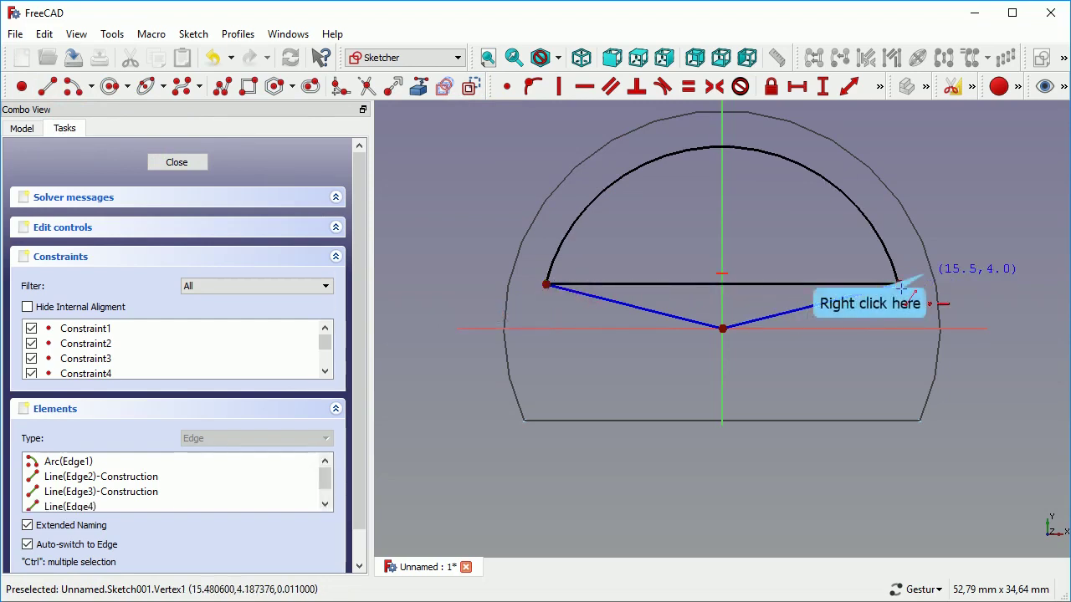
right_click(900, 288)
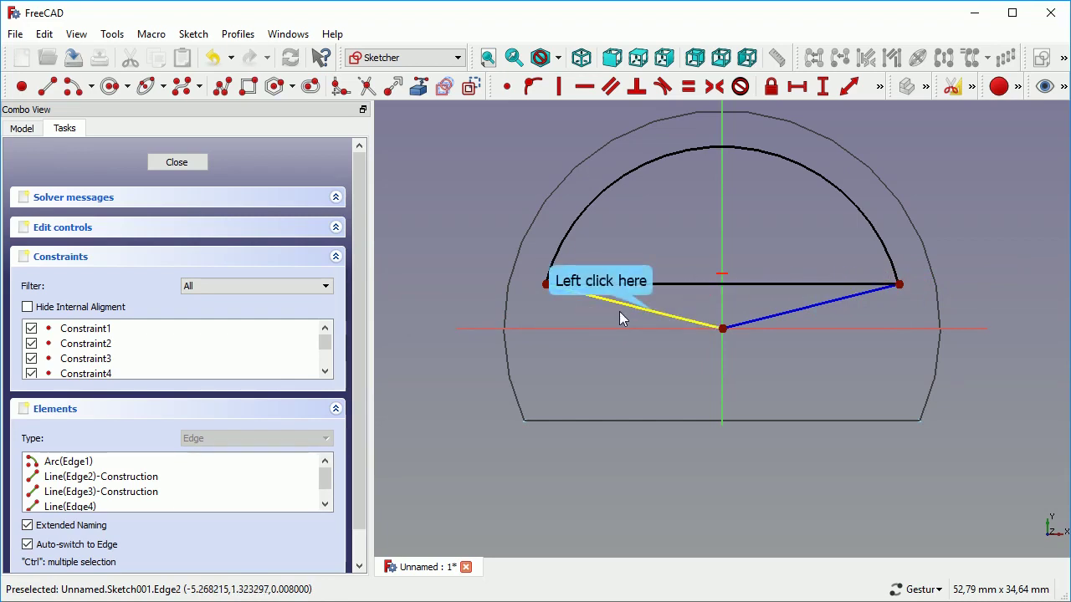
Constrain the angle between the two construction lines to 160°
click(650, 310)
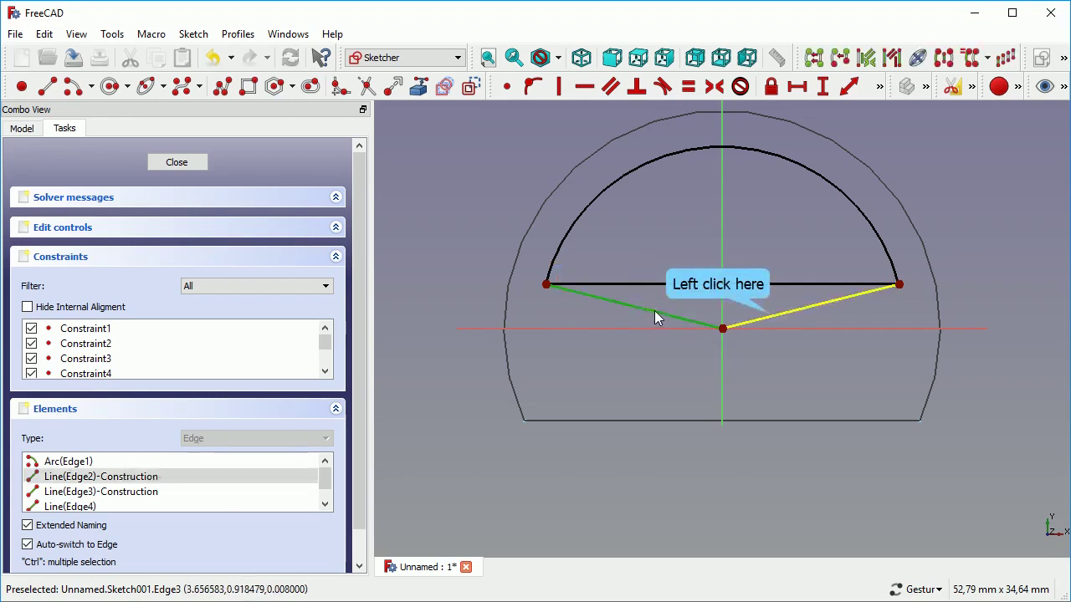
click(770, 316)
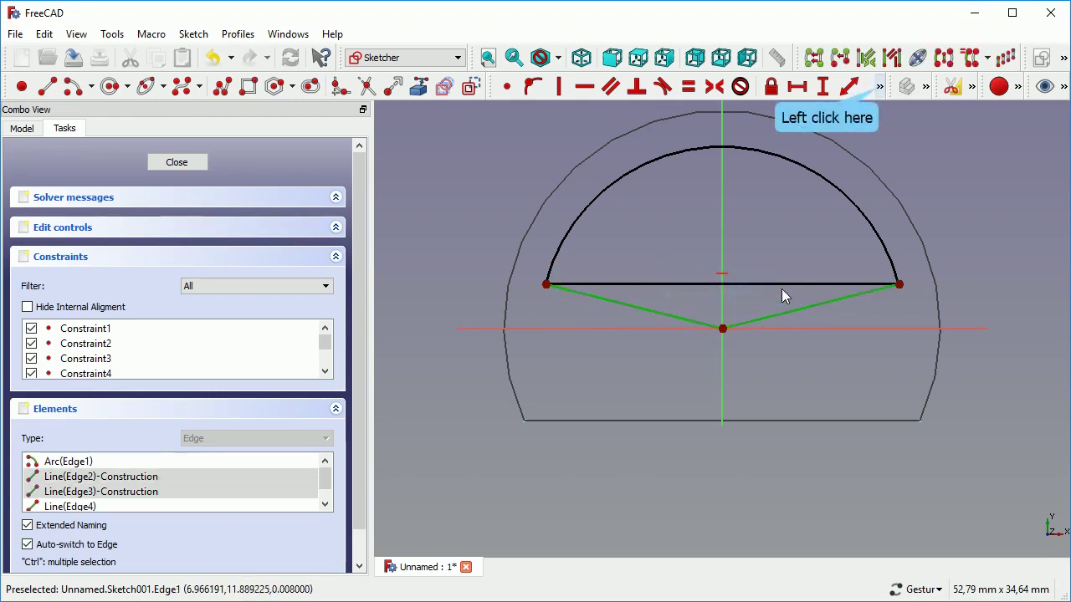
click(879, 87)
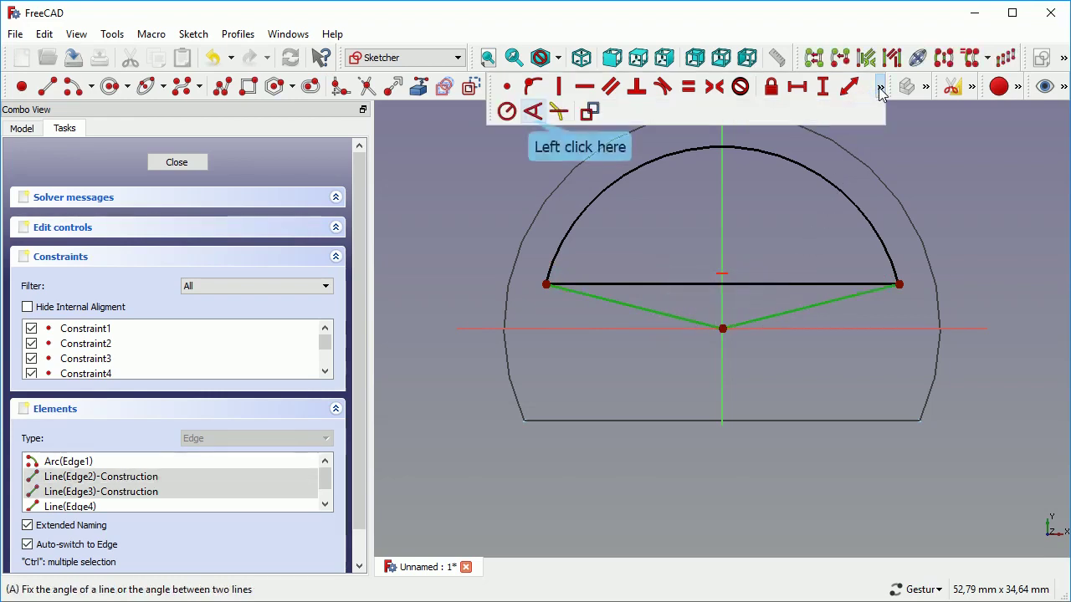
click(531, 114)
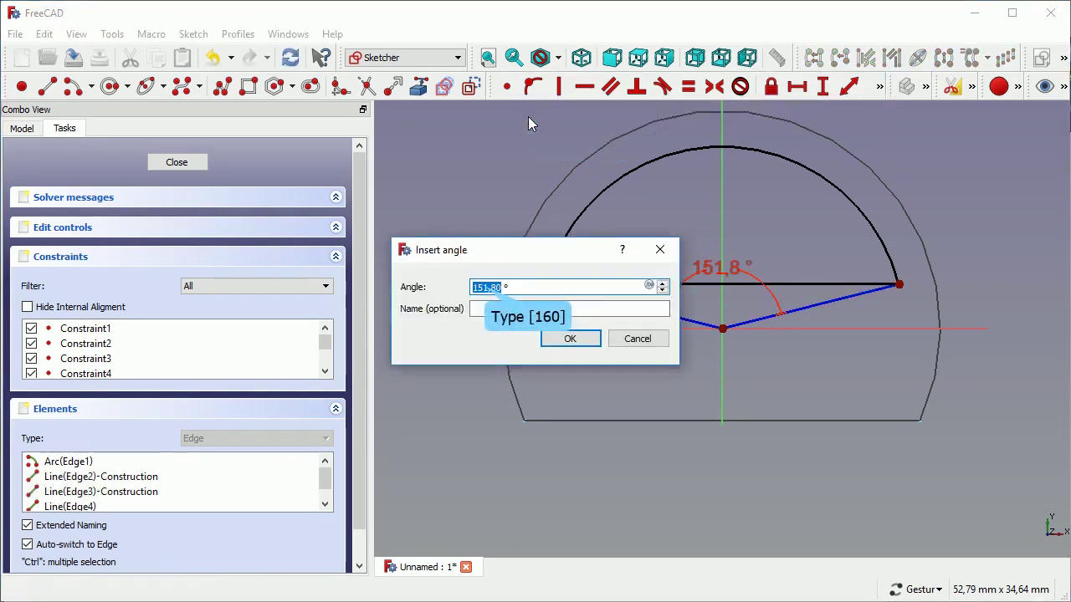
text(160)
key(Return)
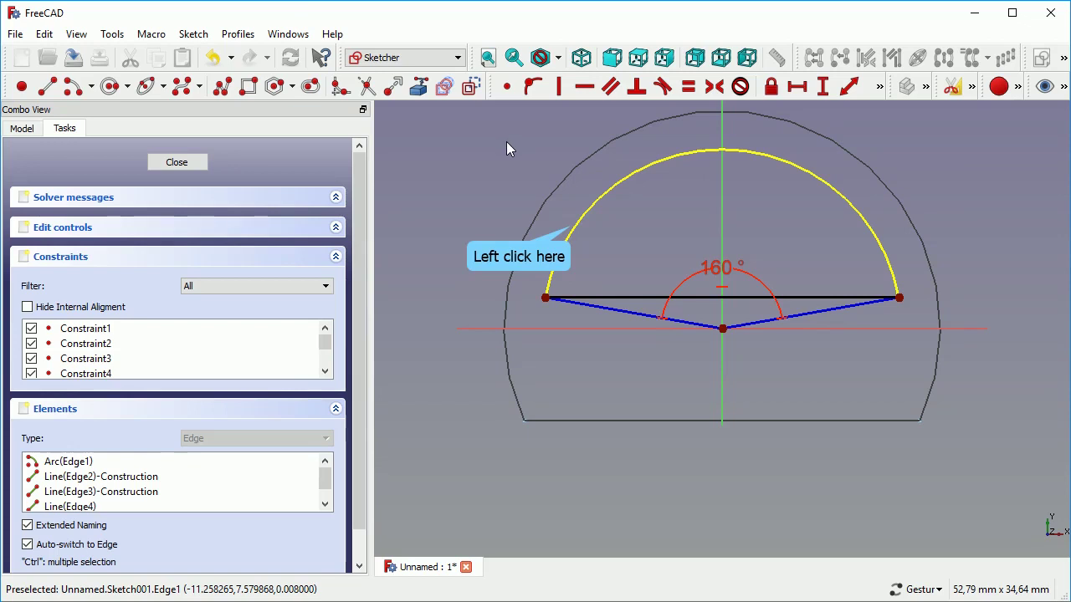
Give the arc a radius constraint of 15 mm
click(569, 222)
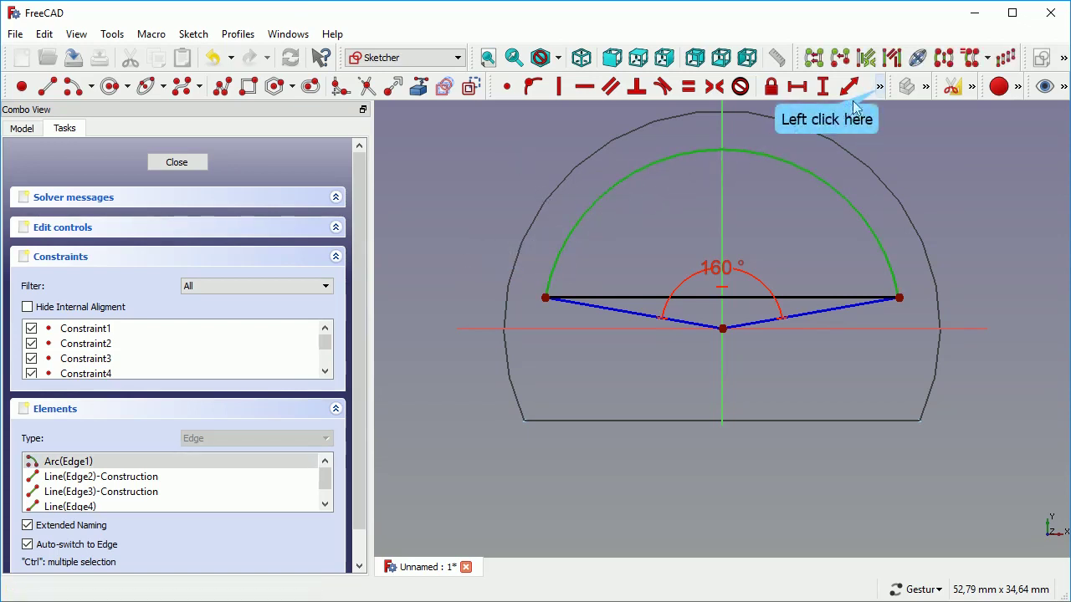
click(879, 87)
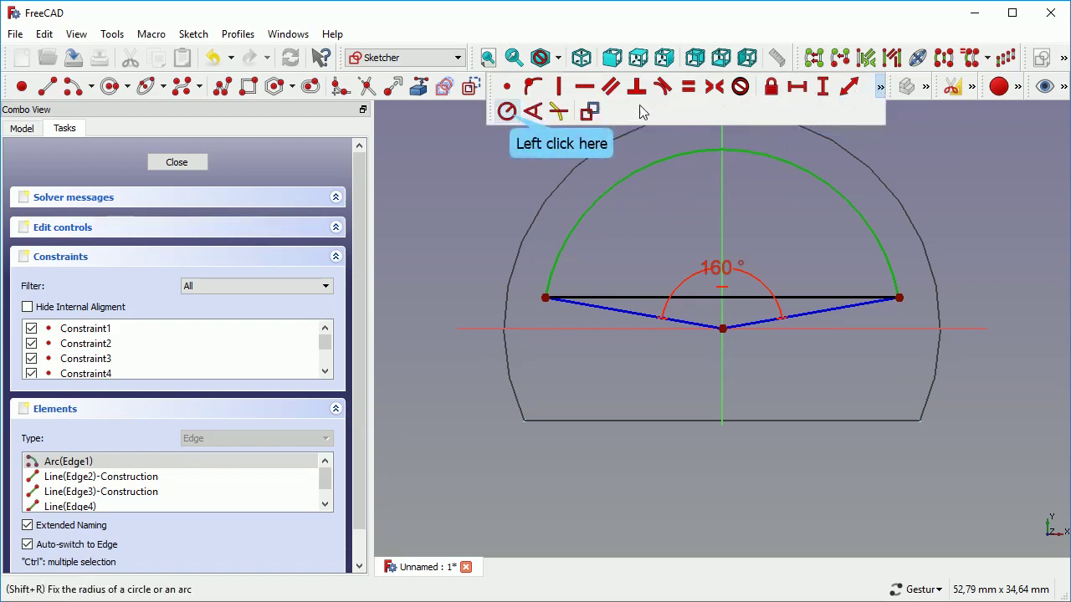
click(507, 111)
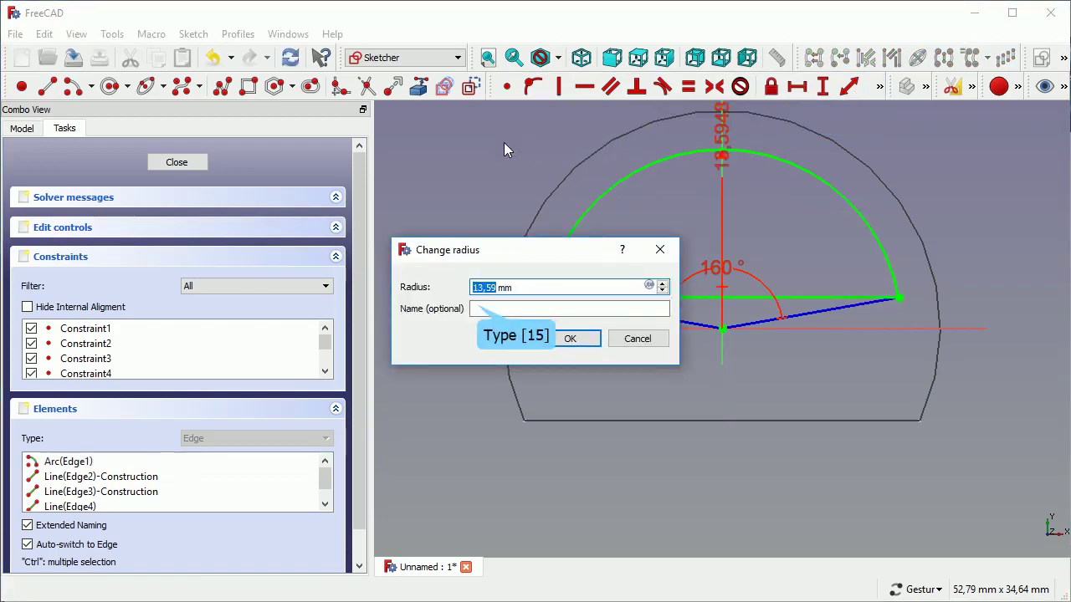
text(15)
key(Return)
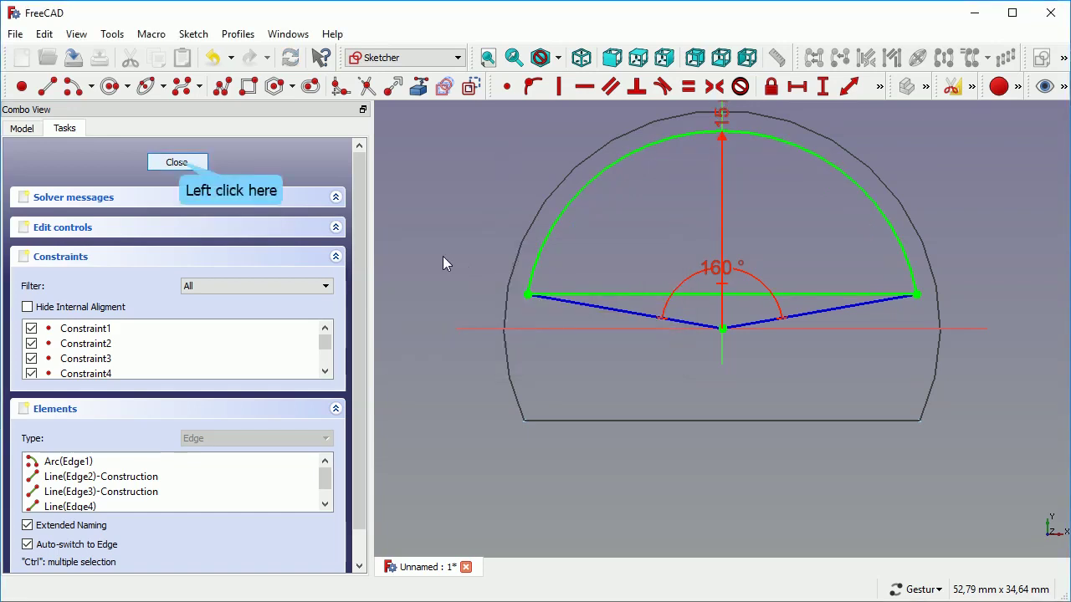
Close the sketch, switch to axonometric view, and rename Sketch001 to 'UpperPlane'
click(177, 163)
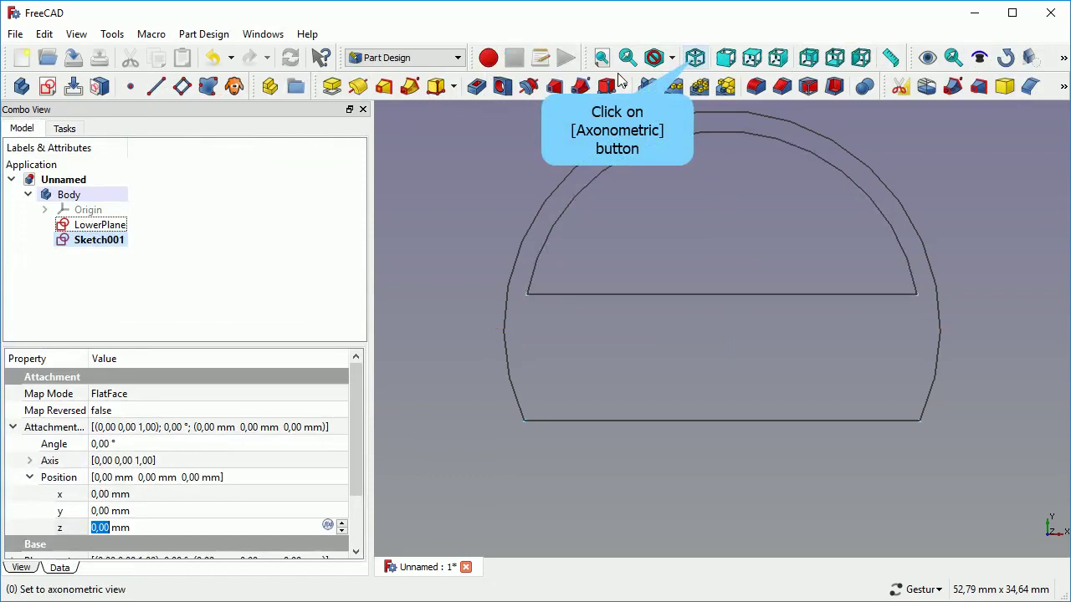
click(695, 58)
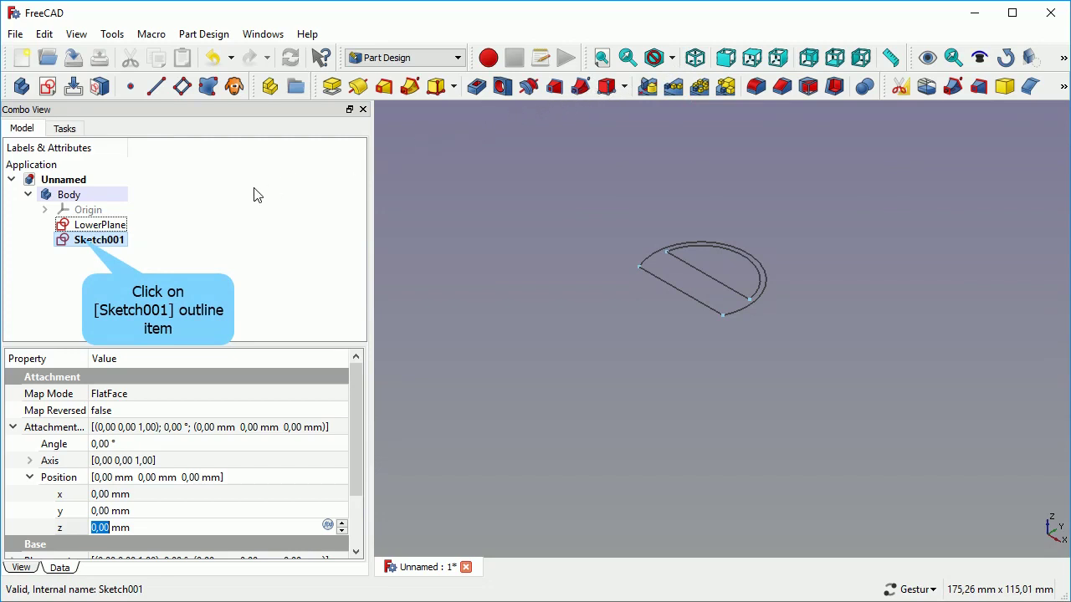
click(85, 244)
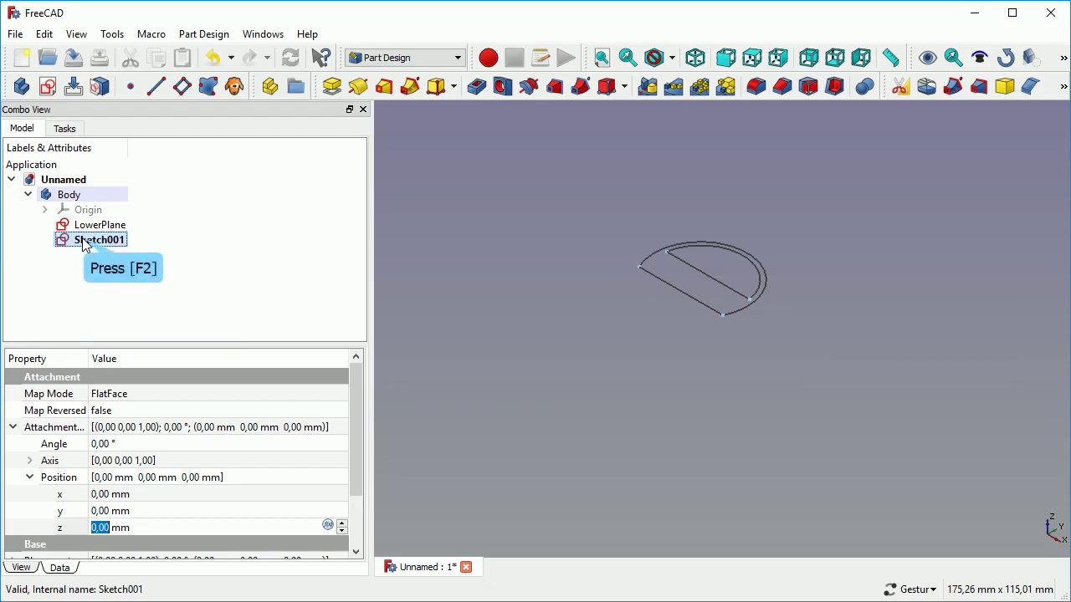
key(F2)
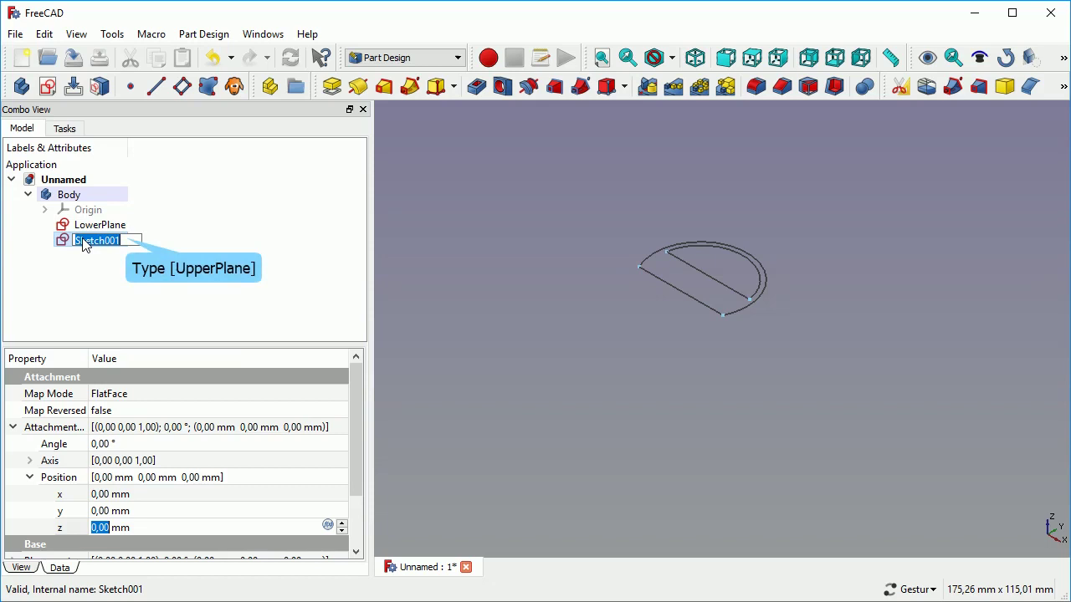
text(UpperPlane)
key(Return)
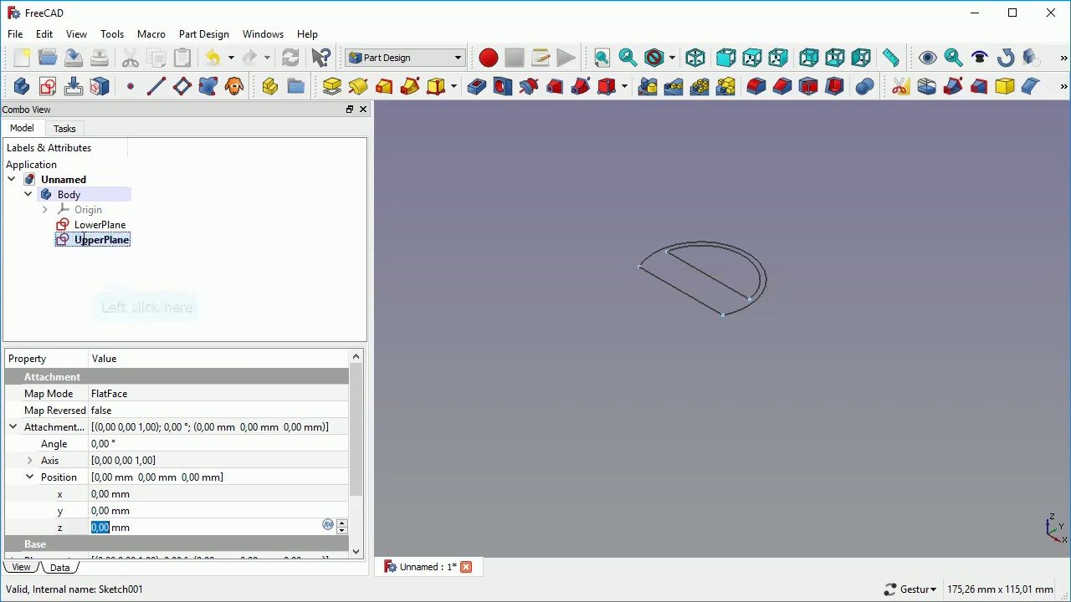
click(95, 284)
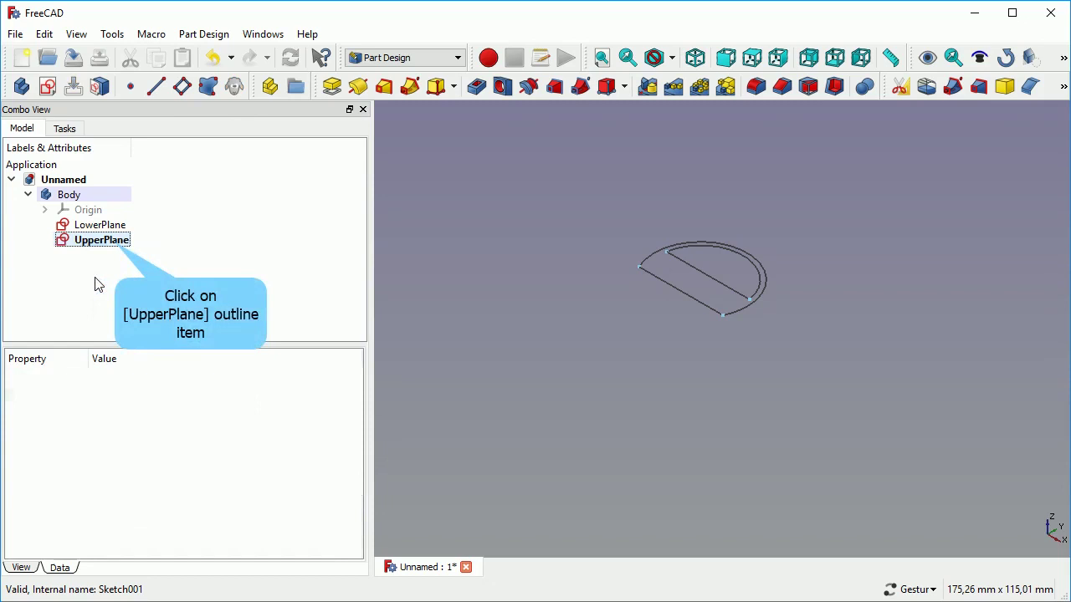
Select UpperPlane and expand its Attachment Offset Position to reach the z value
click(89, 241)
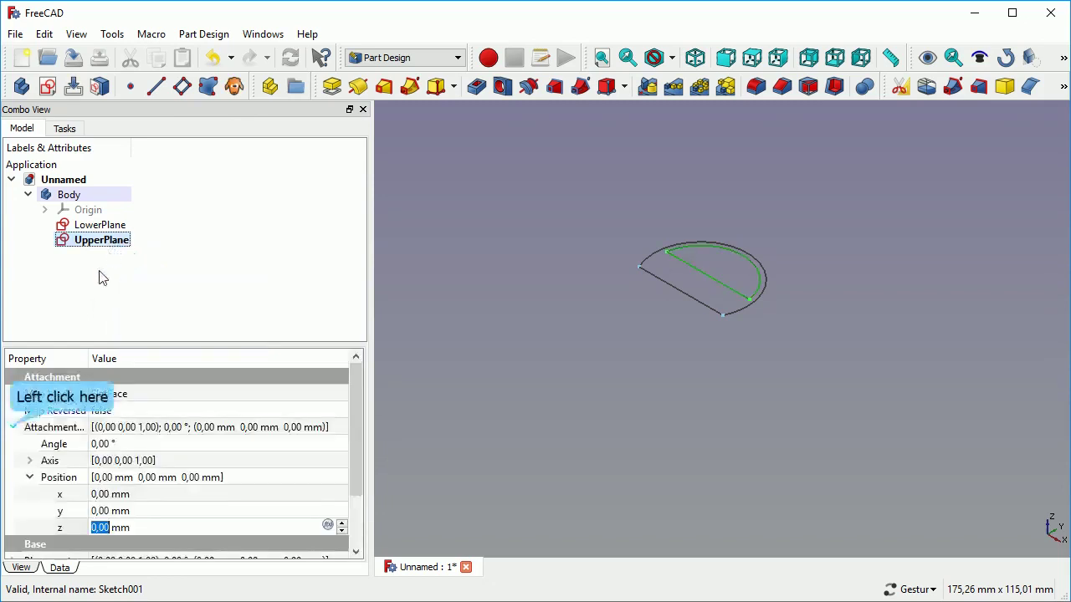
click(12, 427)
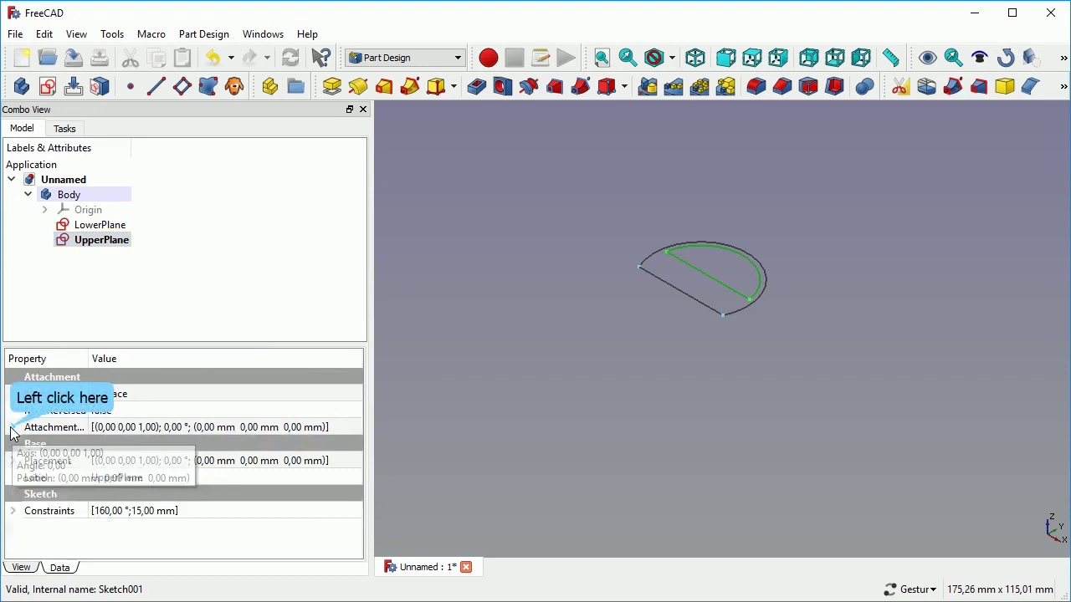
click(13, 429)
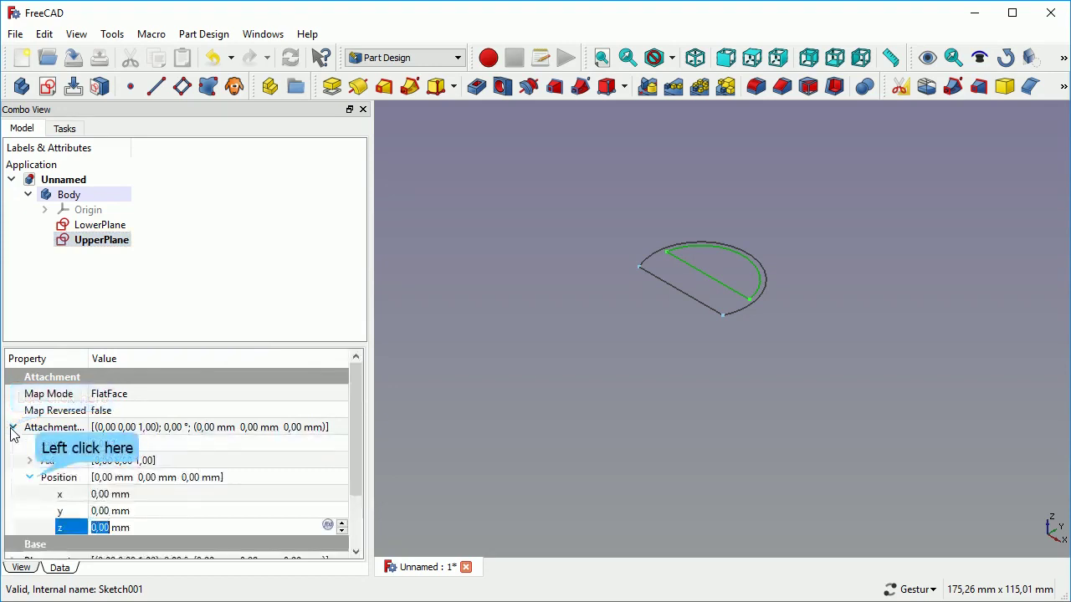
click(31, 477)
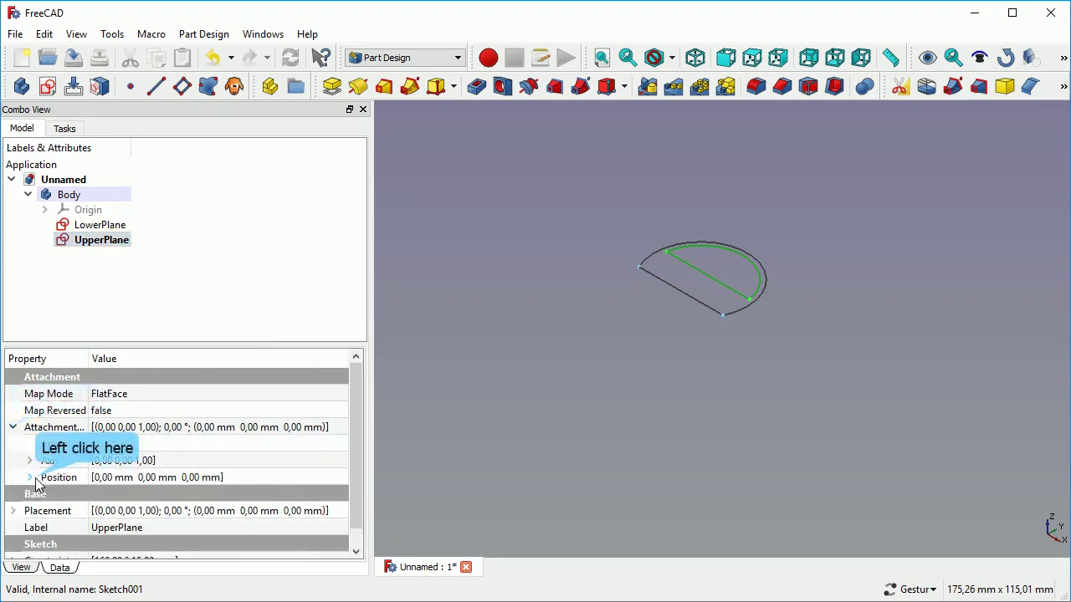
click(36, 480)
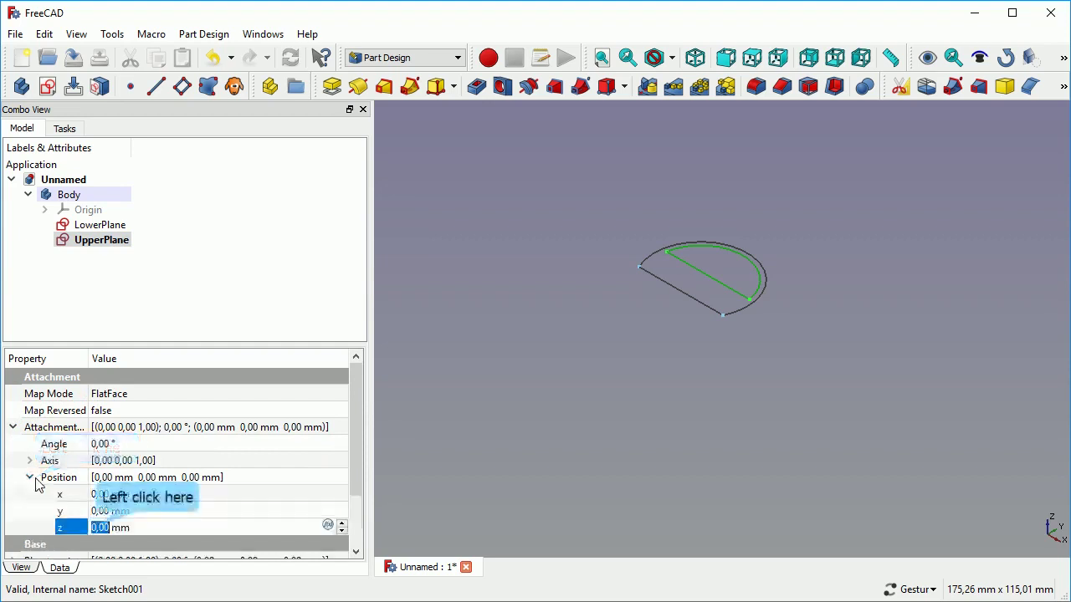
click(102, 527)
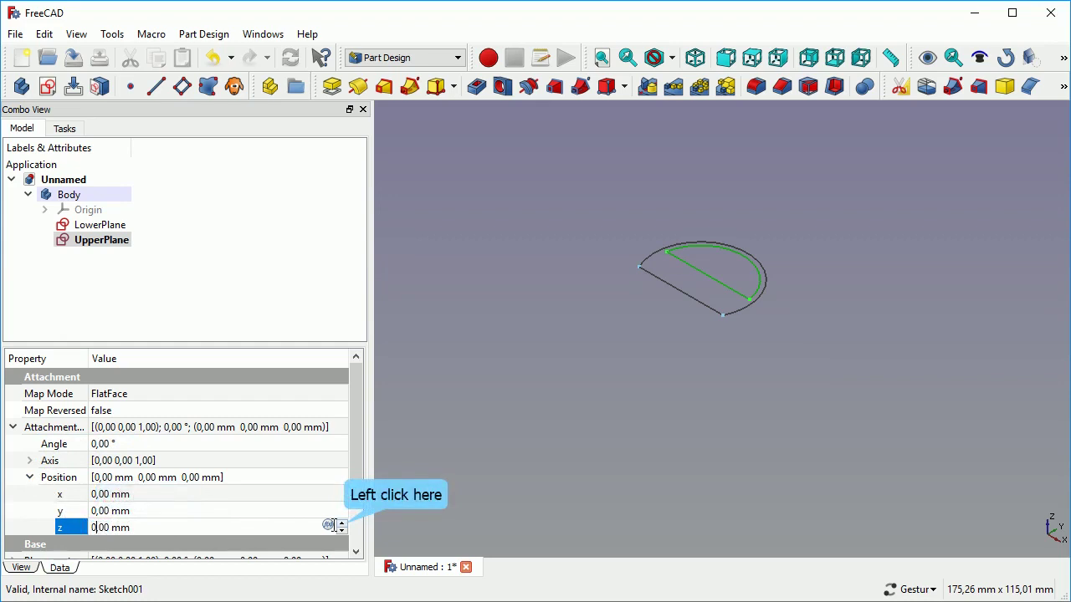
Raise UpperPlane's z offset, finally entering 60 mm
click(342, 523)
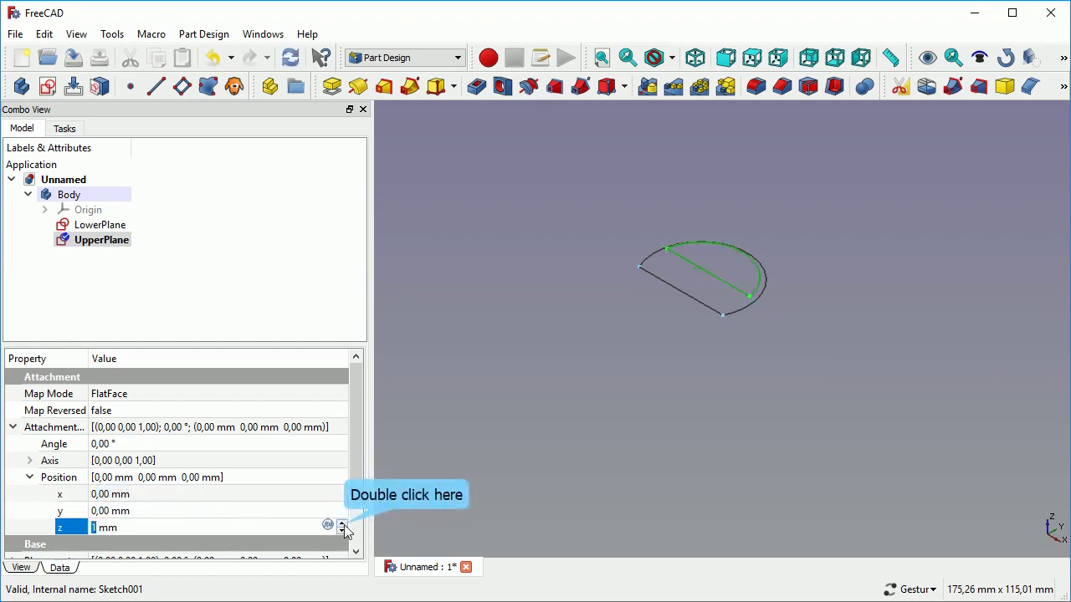
double_click(342, 523)
key(Up)
key(Up)
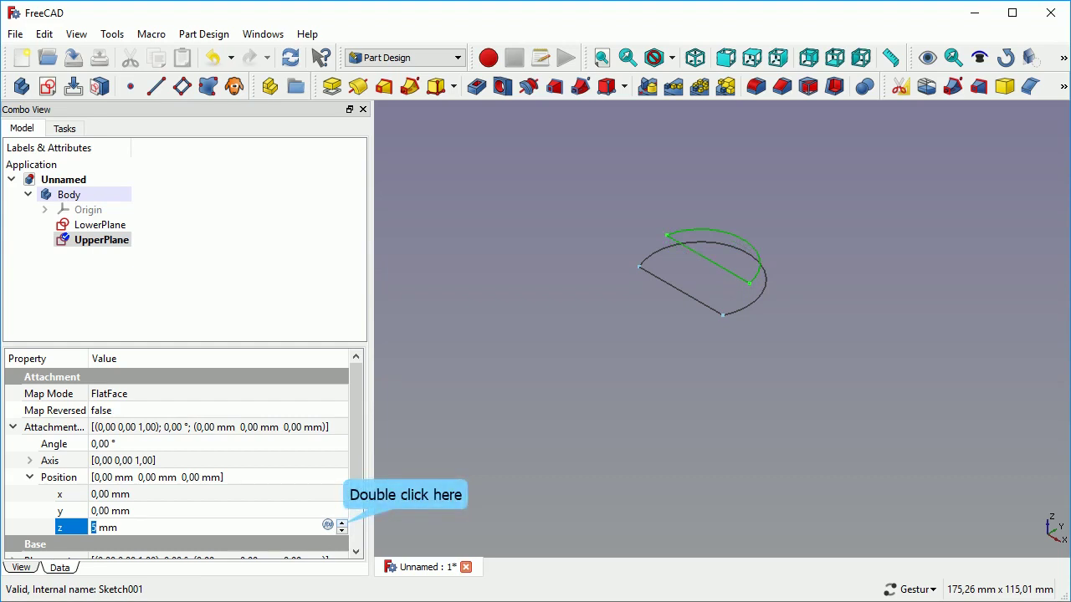
key(Up)
key(Up)
key(Up)
key(Up)
key(Up)
key(Up)
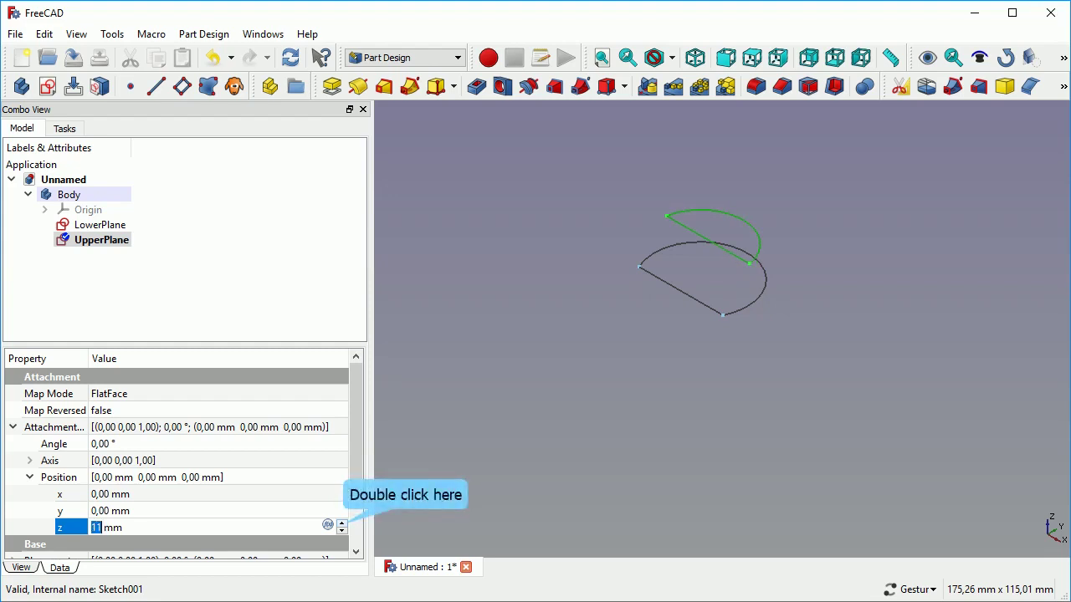
key(Up)
key(Up)
key(Up)
key(Up)
key(Up)
key(Up)
key(Up)
key(Up)
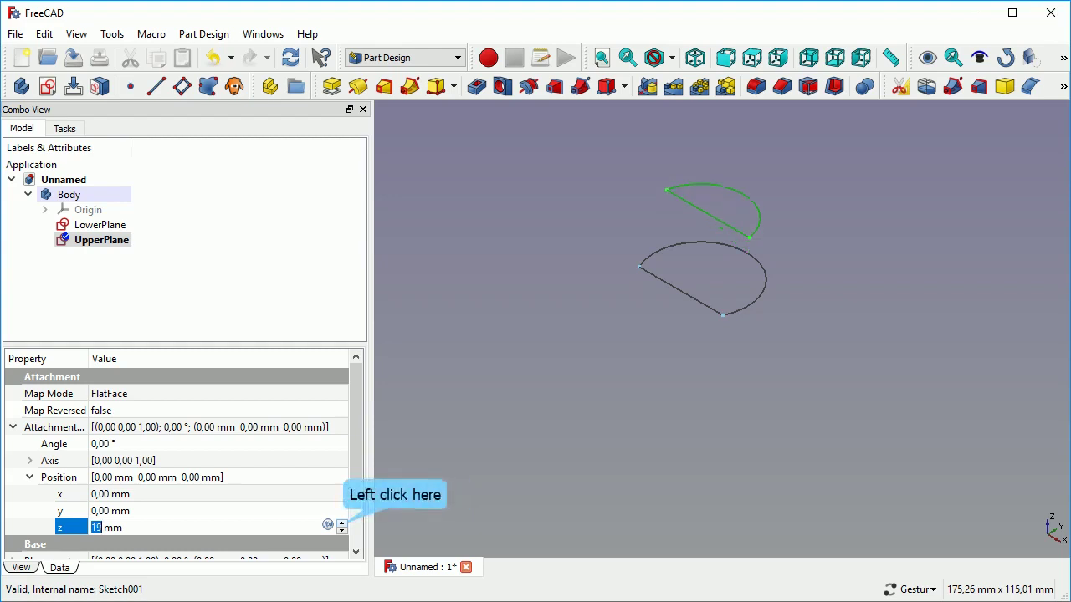
click(342, 522)
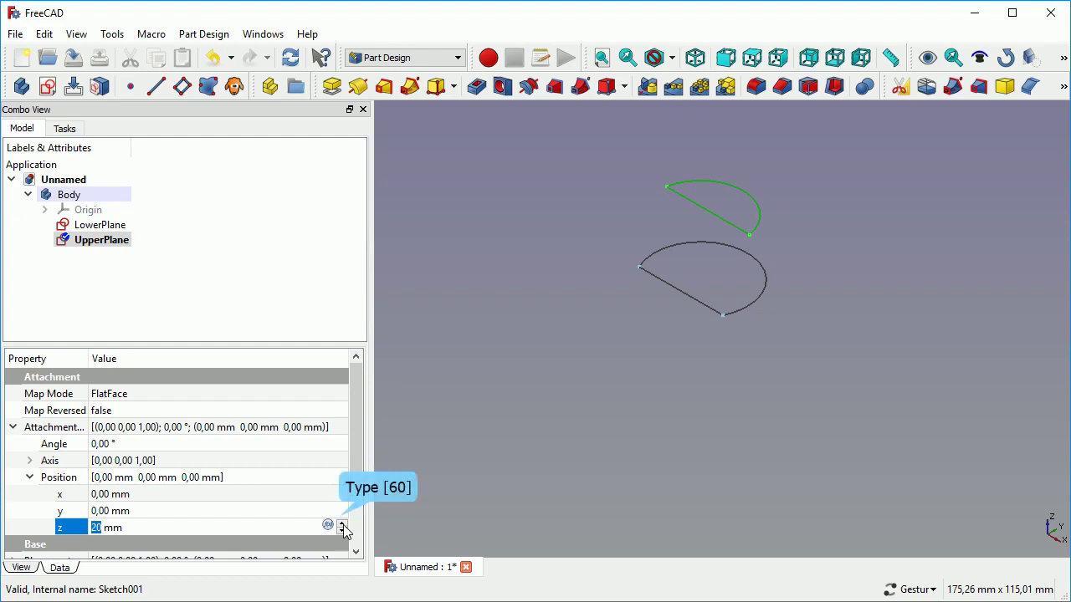
text(60)
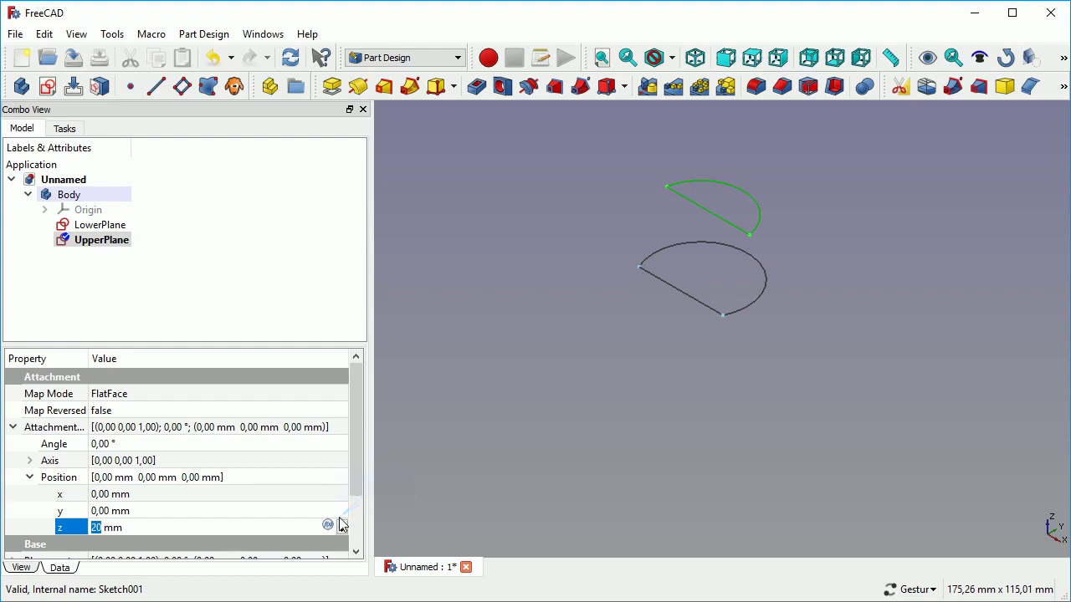
key(Return)
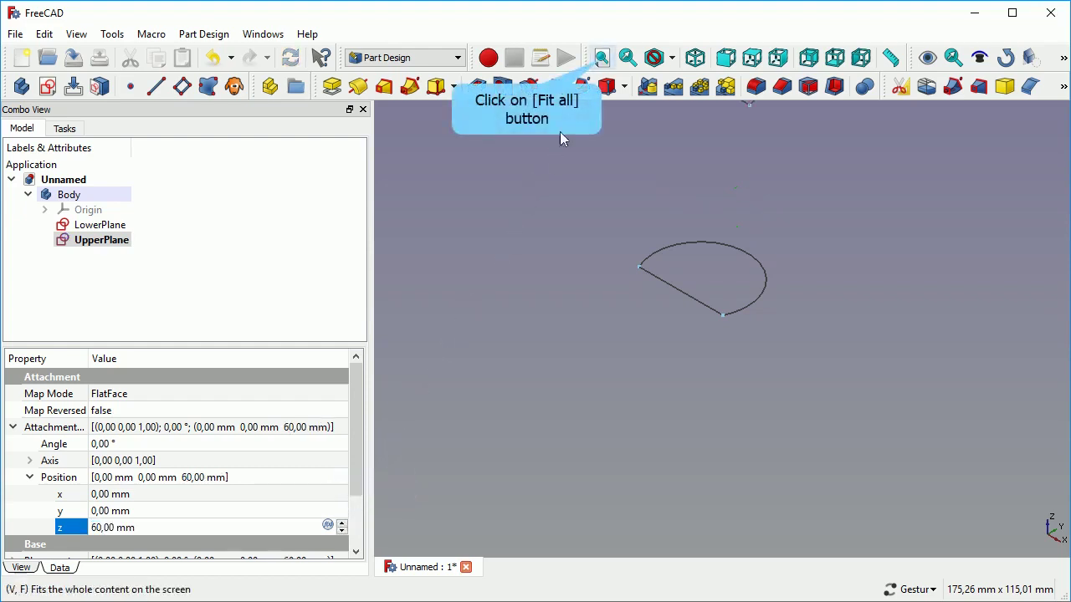
Build an additive loft from LowerPlane with UpperPlane added as its section
click(601, 58)
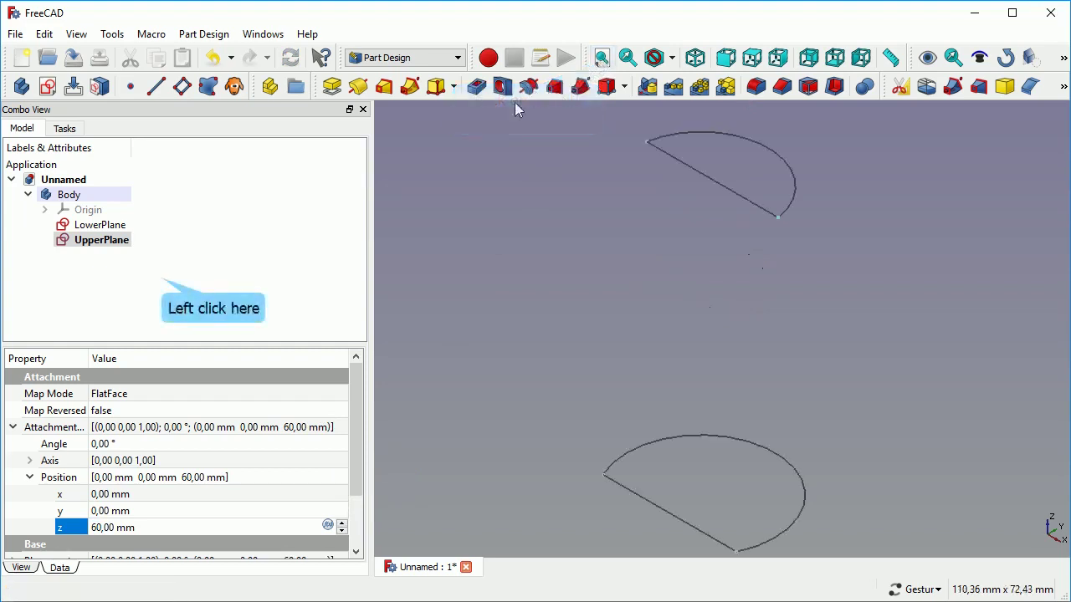
click(163, 284)
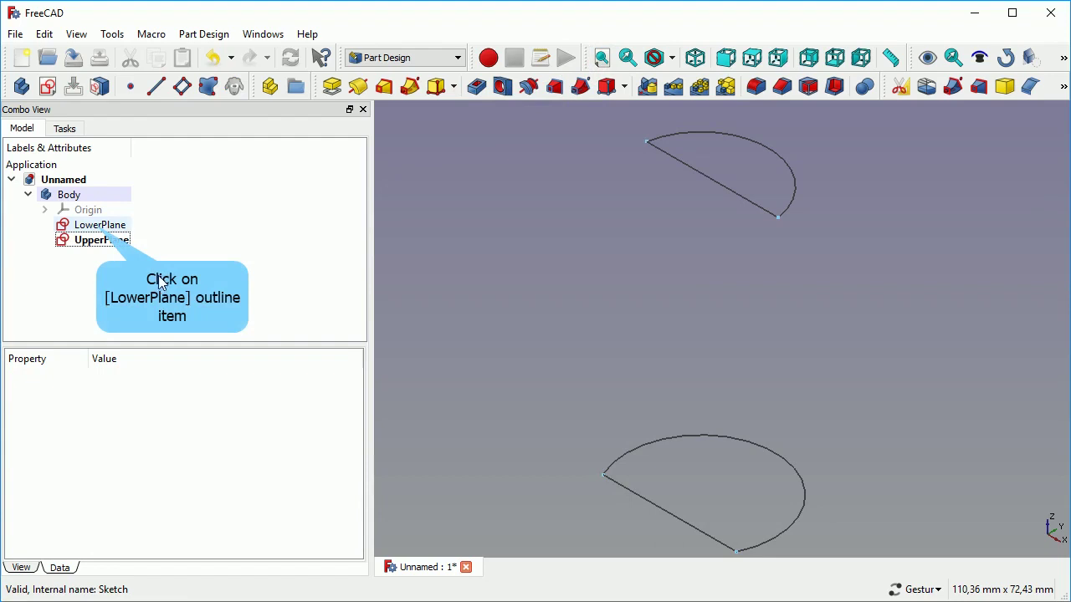
click(101, 226)
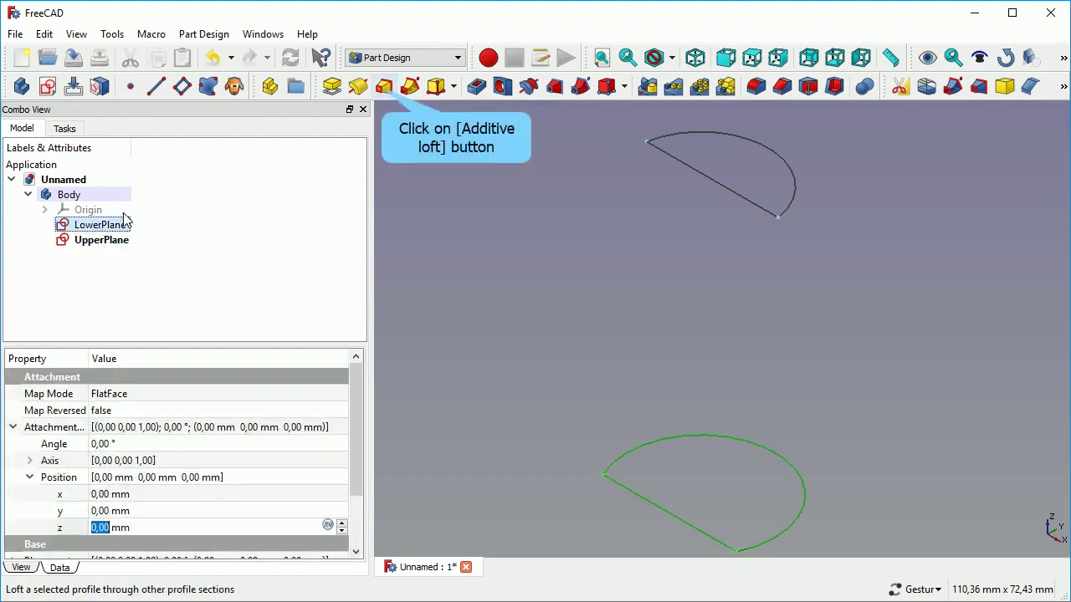
click(384, 87)
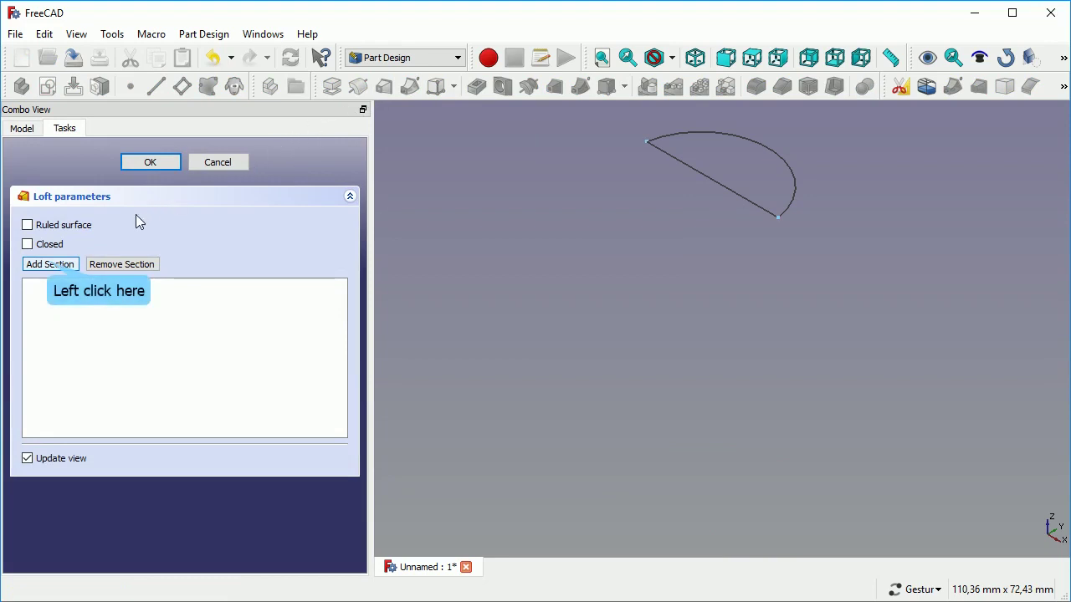
click(55, 263)
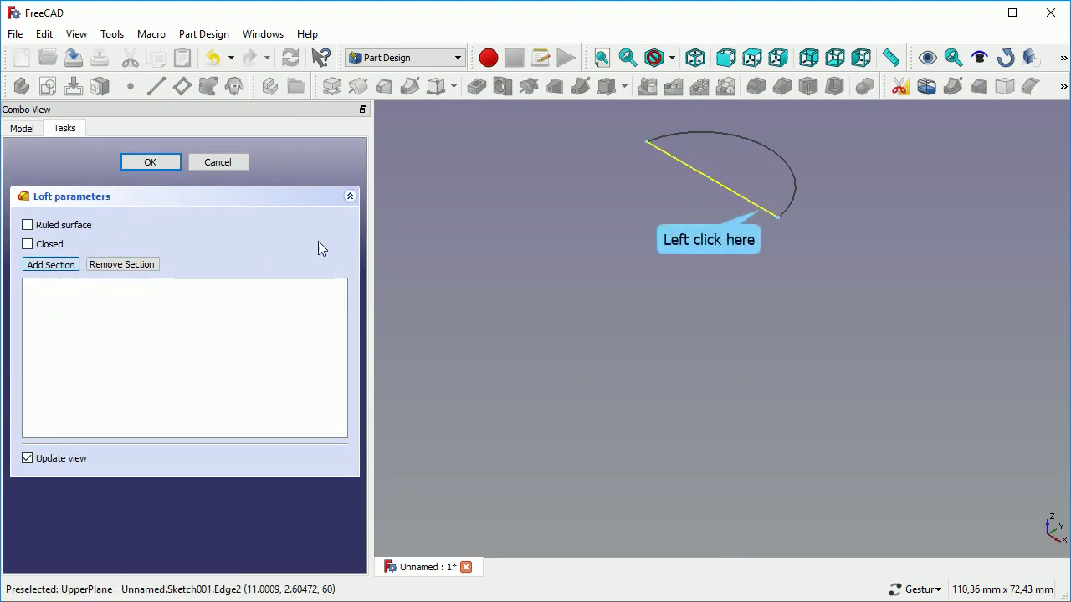
click(743, 210)
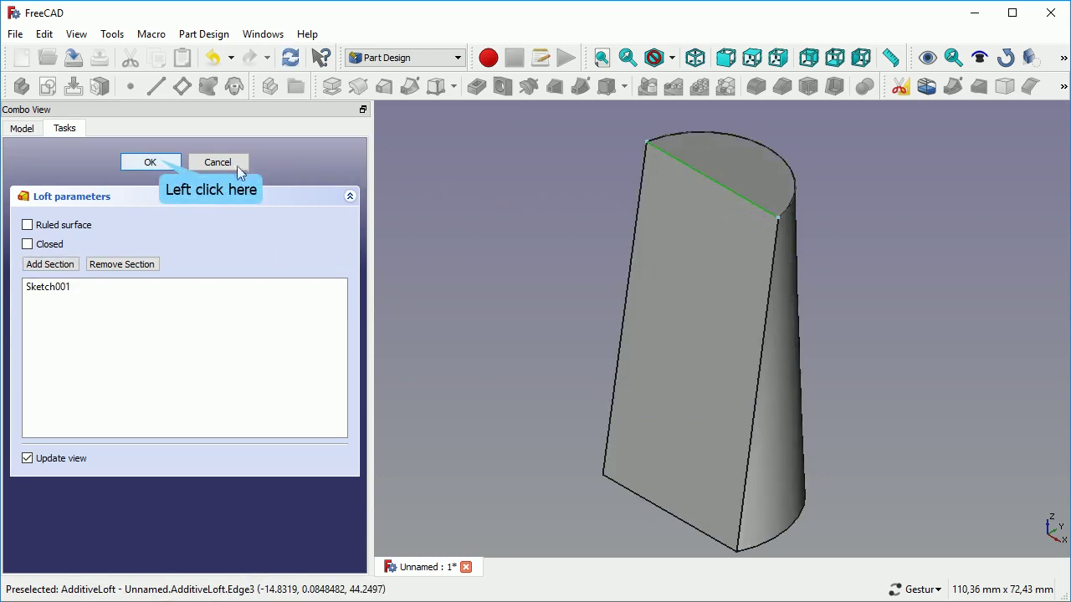
click(152, 163)
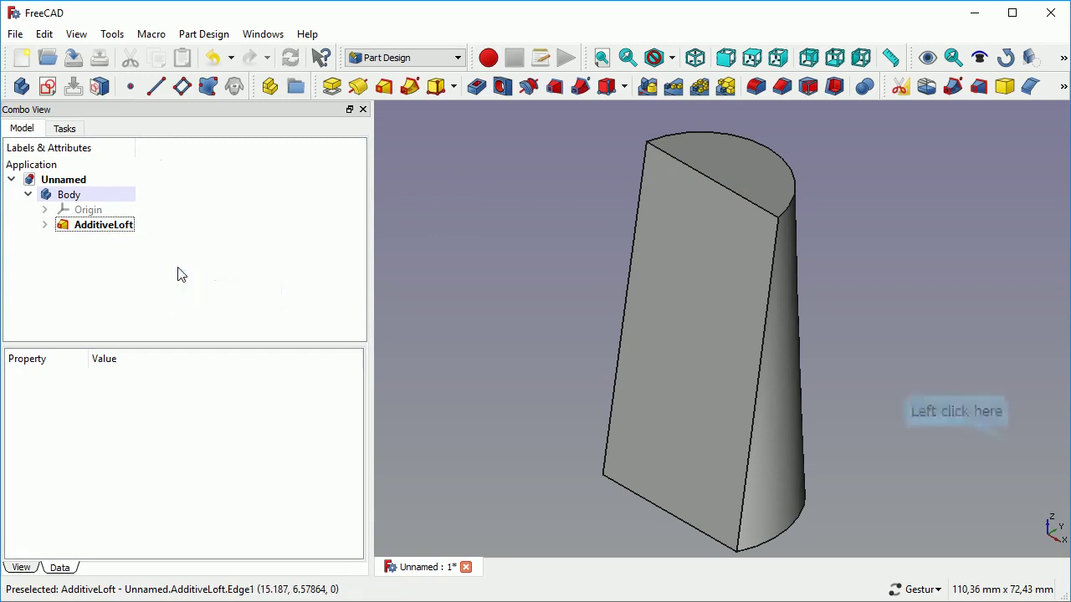
Save the document as 'Verssion1' in the 3daufbau18 folder
click(1008, 440)
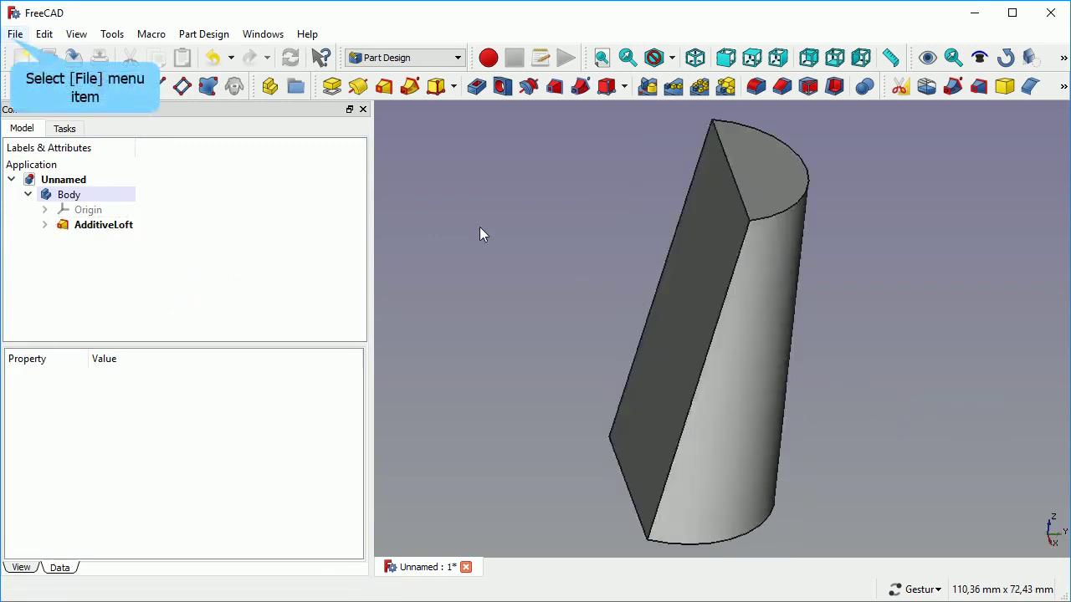
click(14, 35)
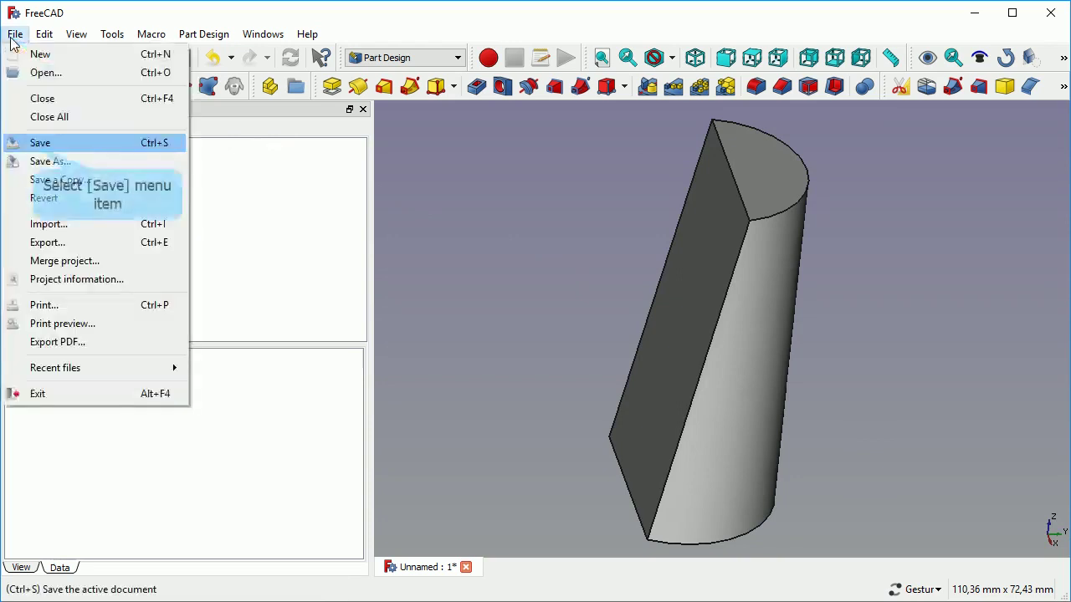
click(36, 147)
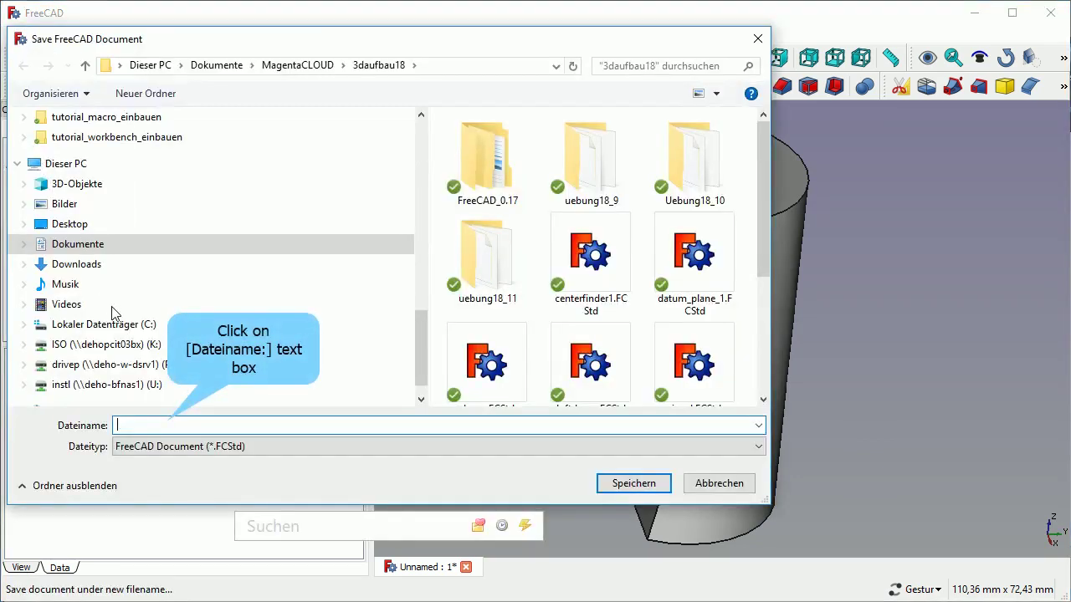
click(169, 422)
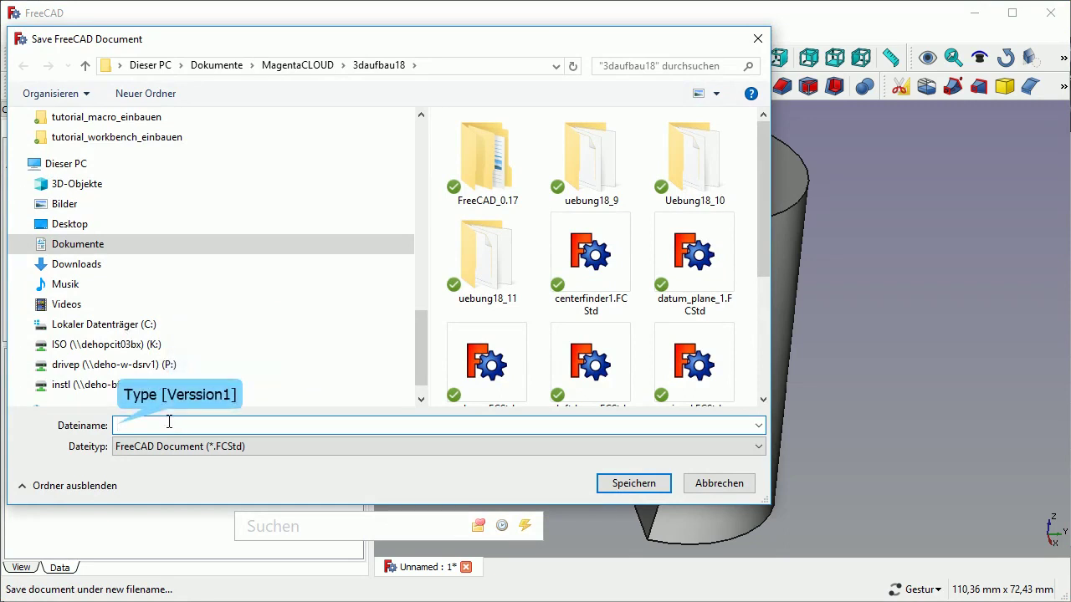
text(Verssion1)
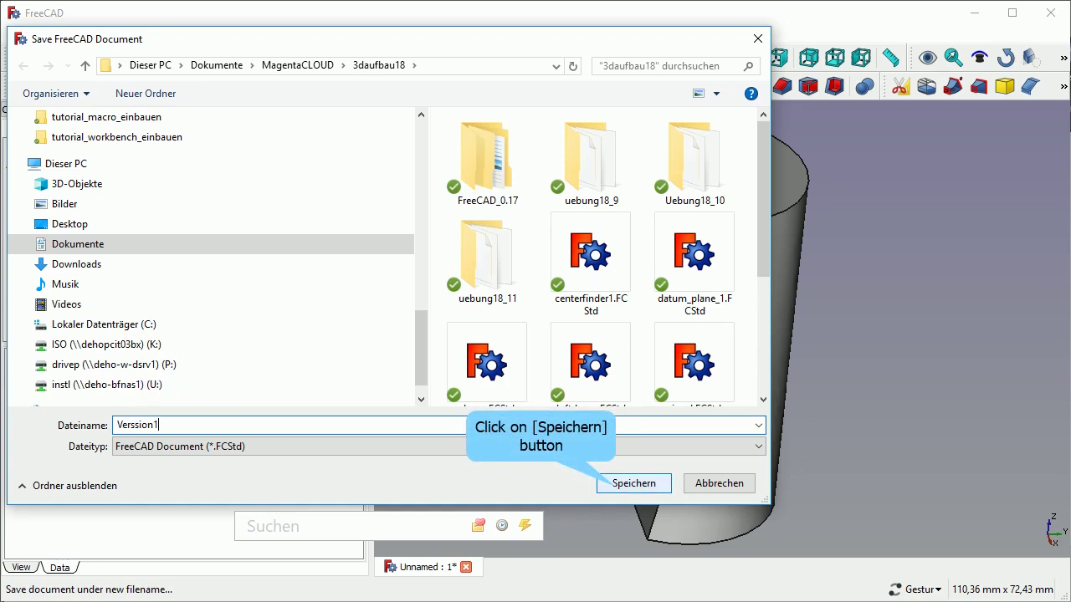
click(633, 483)
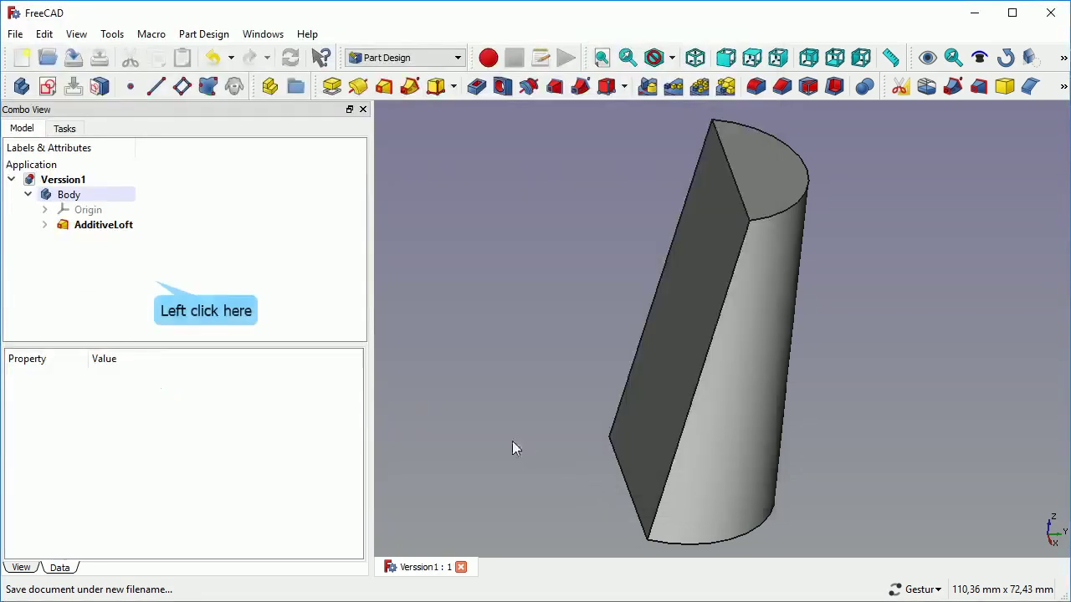
Delete the AdditiveLoft feature and make UpperPlane visible again
click(155, 284)
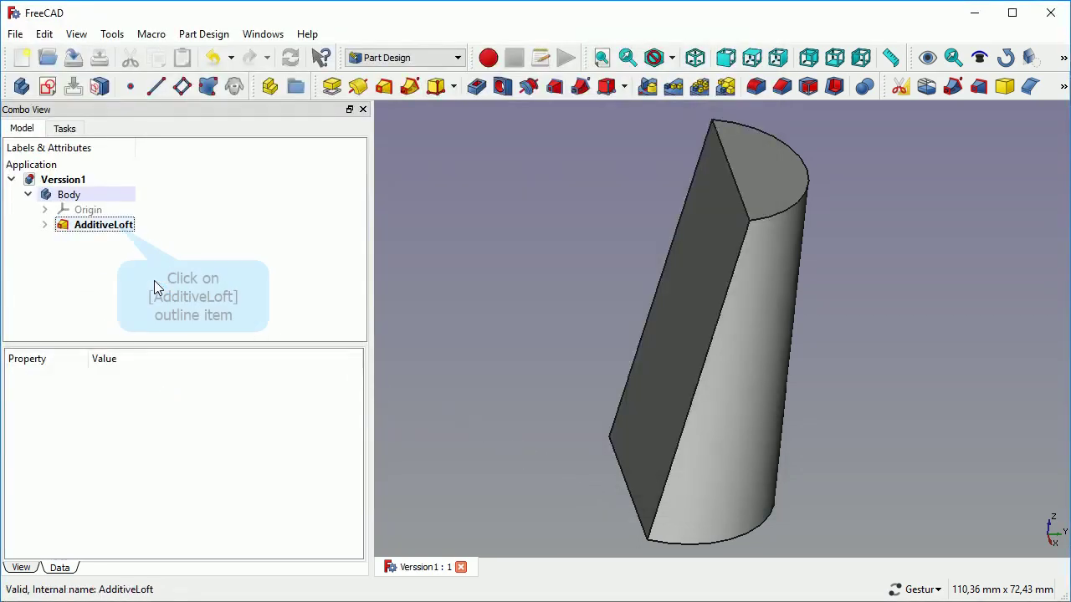
click(118, 226)
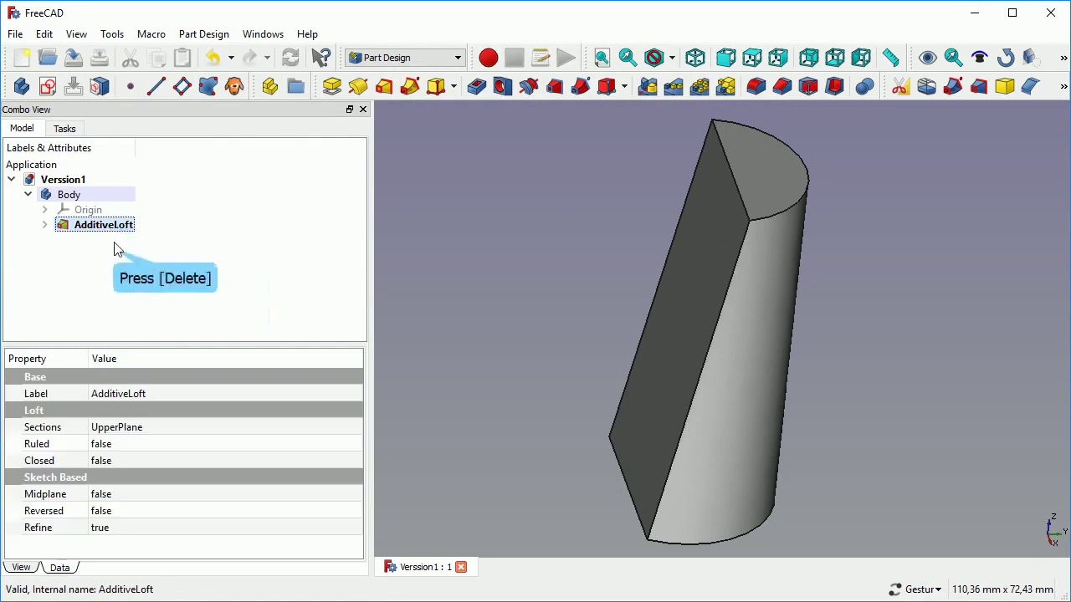
key(Delete)
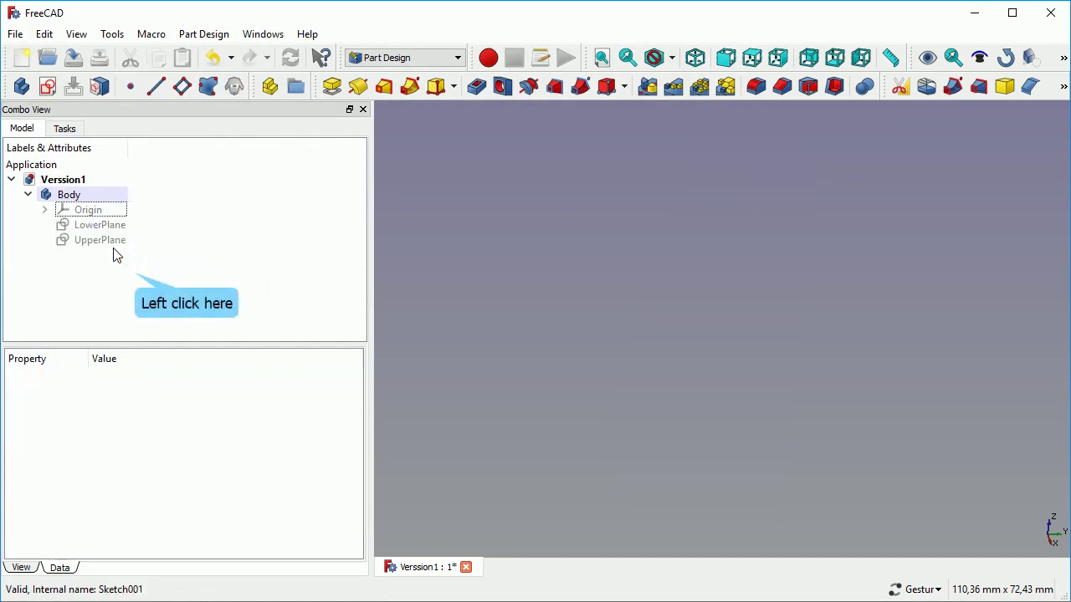
click(137, 278)
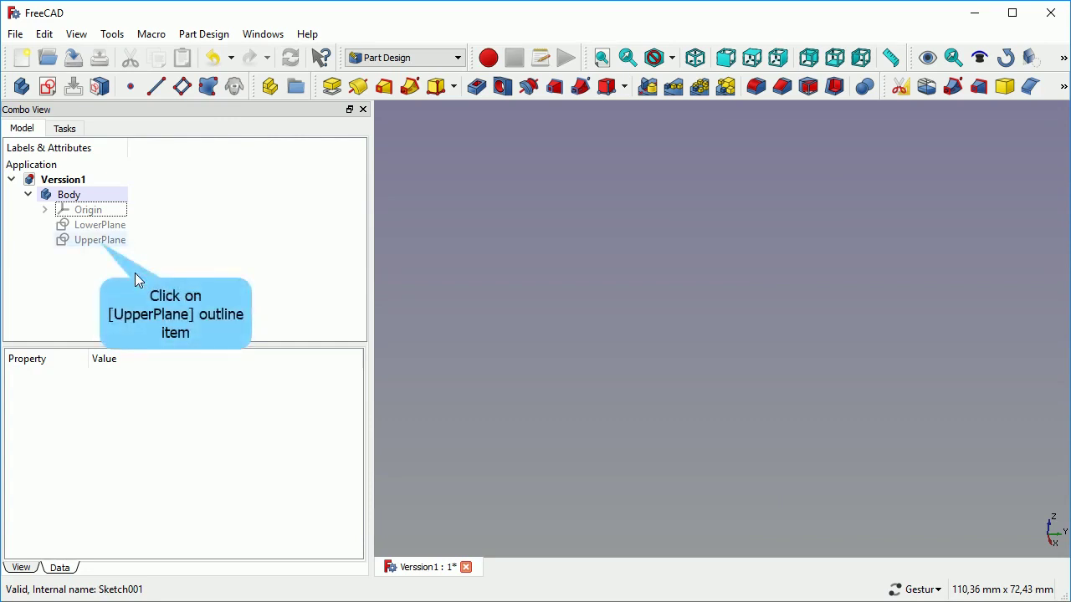
click(100, 242)
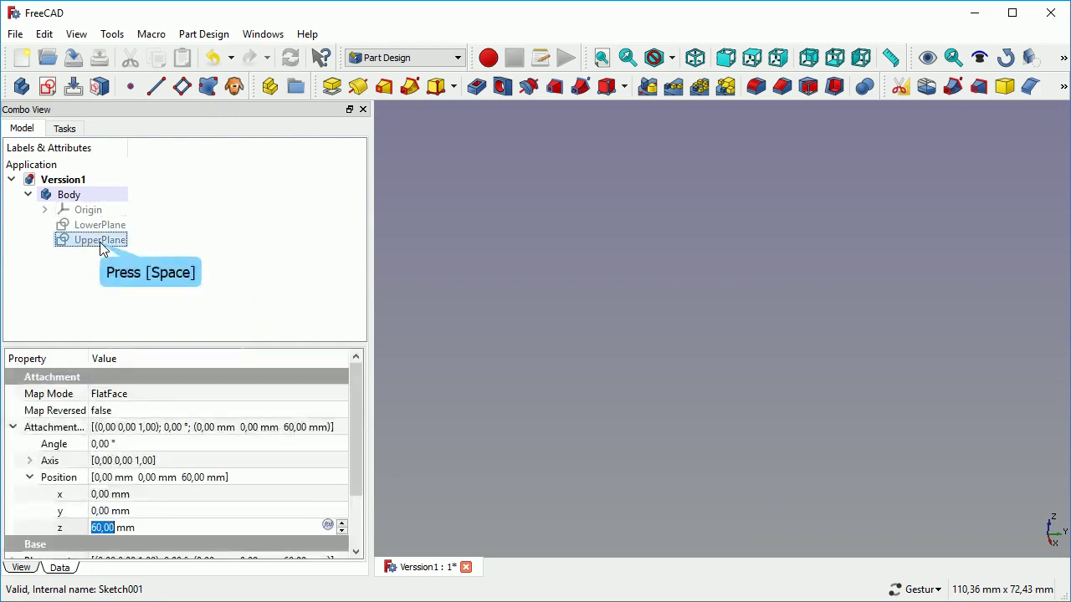
key(space)
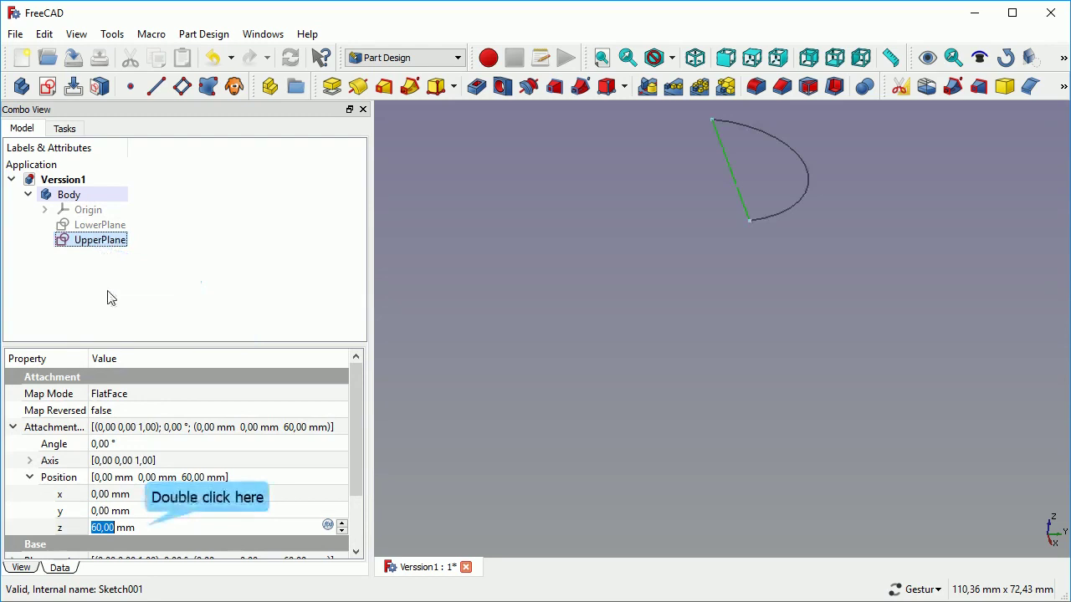
Reset UpperPlane's z offset to 0 mm
double_click(145, 528)
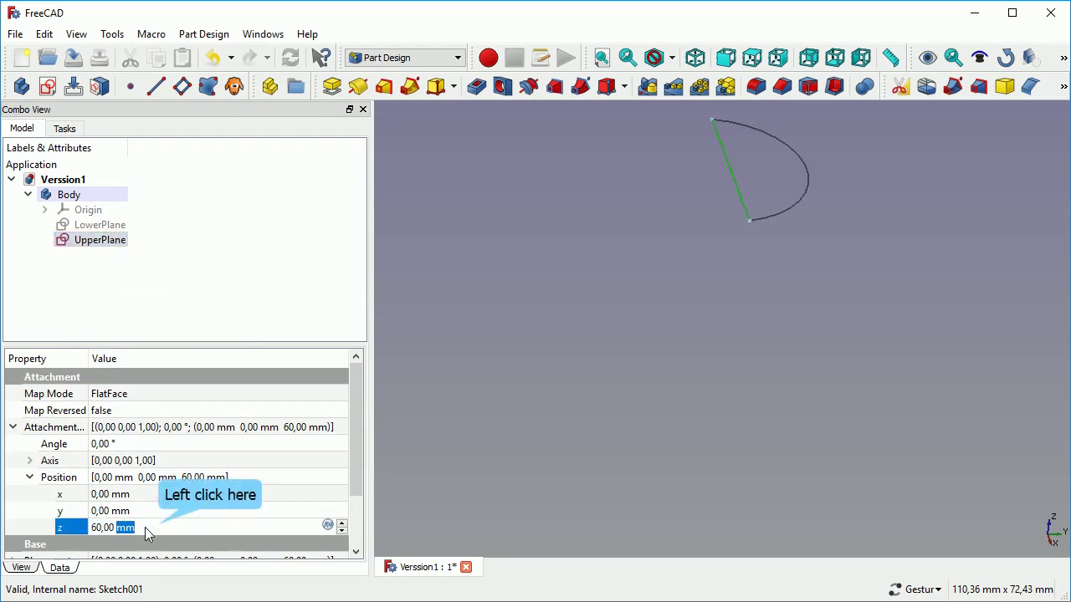
click(160, 526)
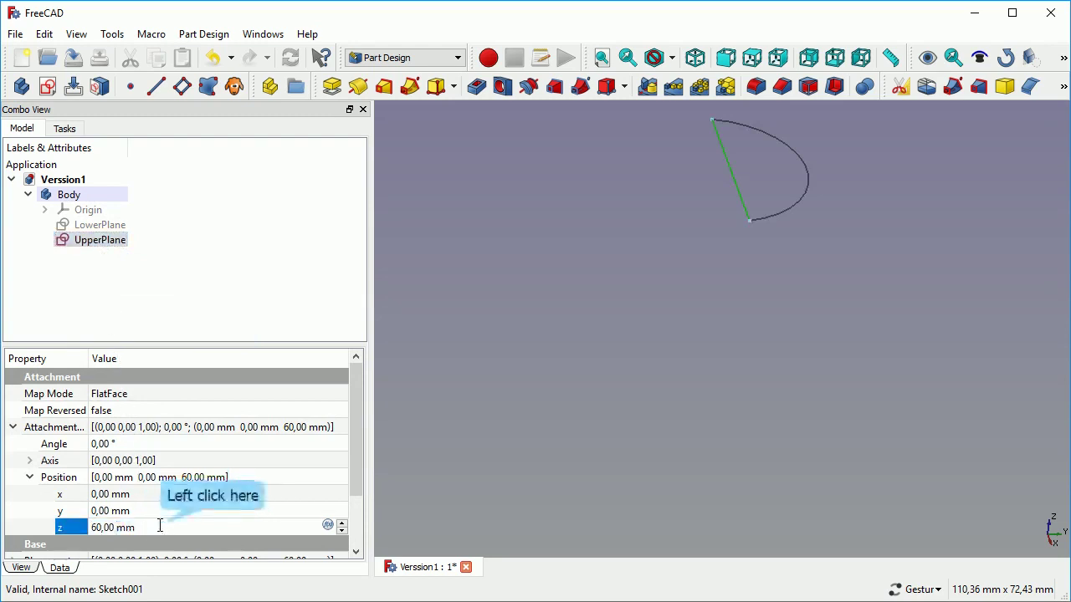
click(159, 525)
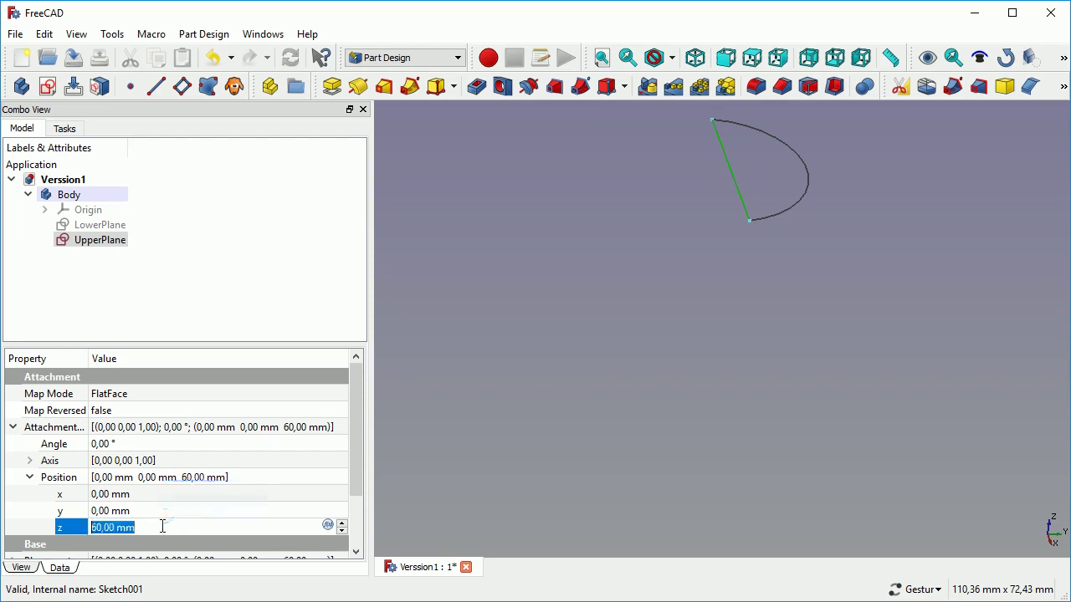
text(0)
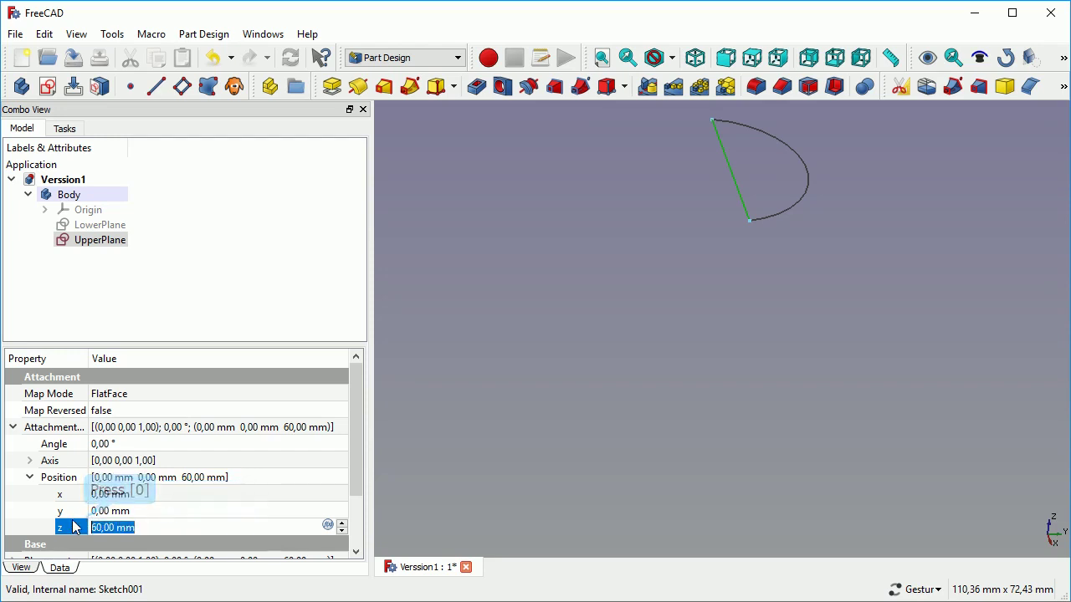
click(149, 515)
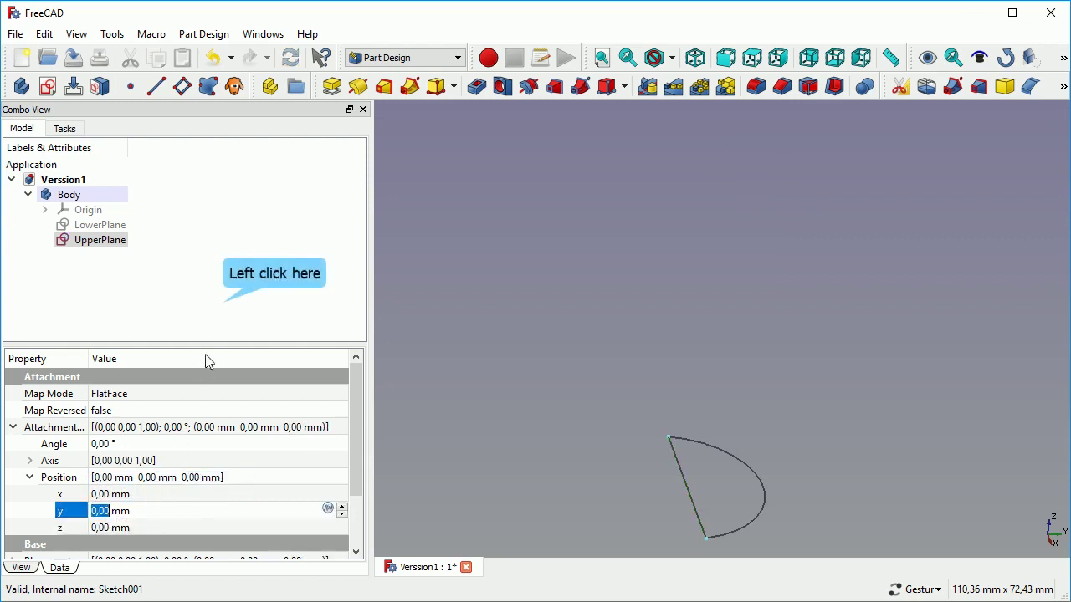
Run Reorient sketch on UpperPlane, confirm detaching from support, then cancel orientation
click(224, 309)
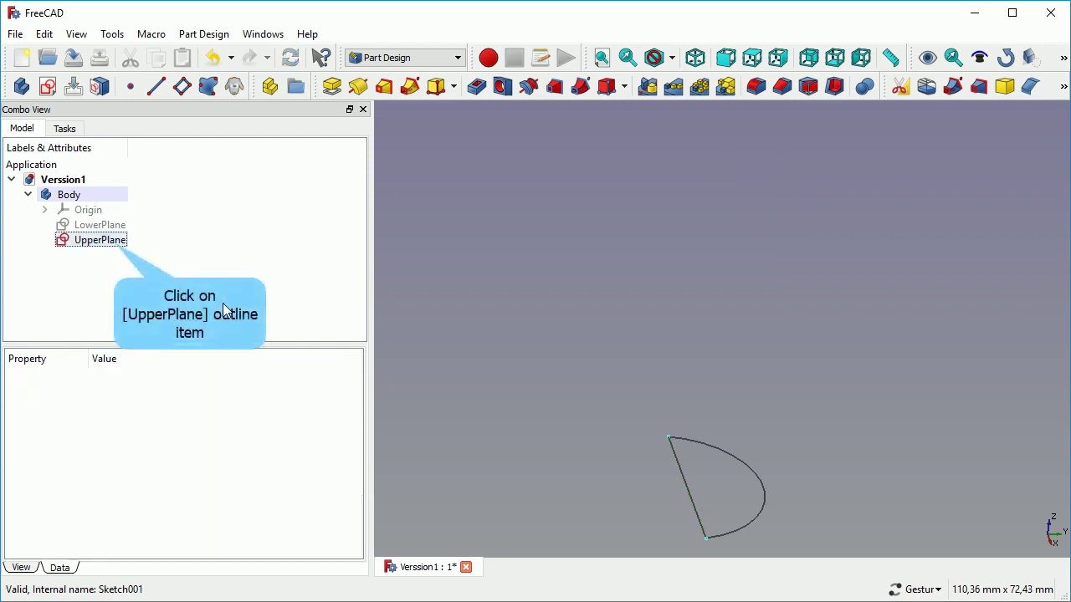
click(115, 245)
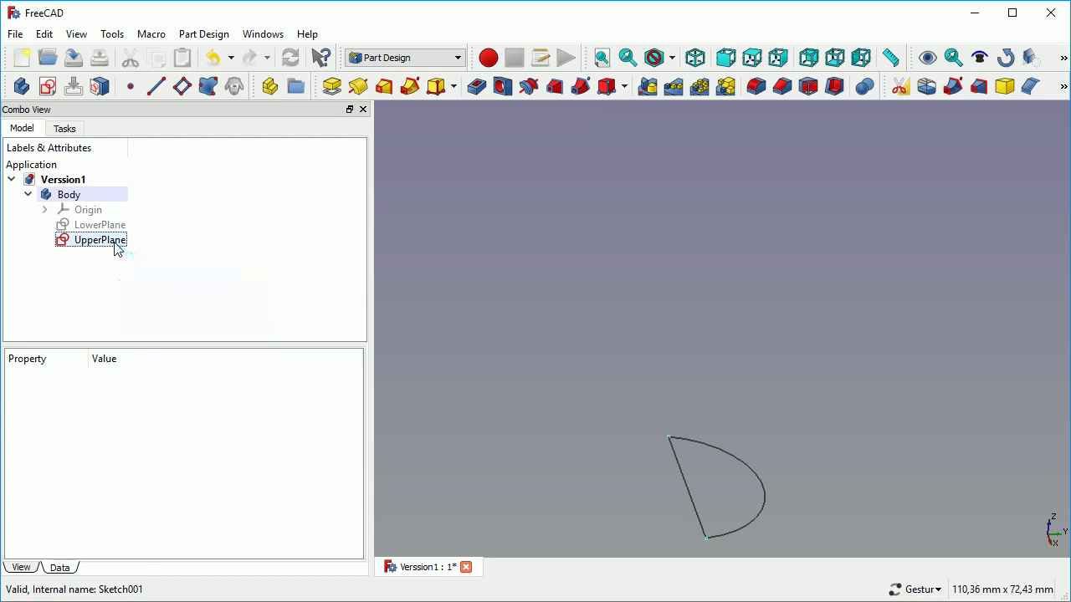
click(203, 34)
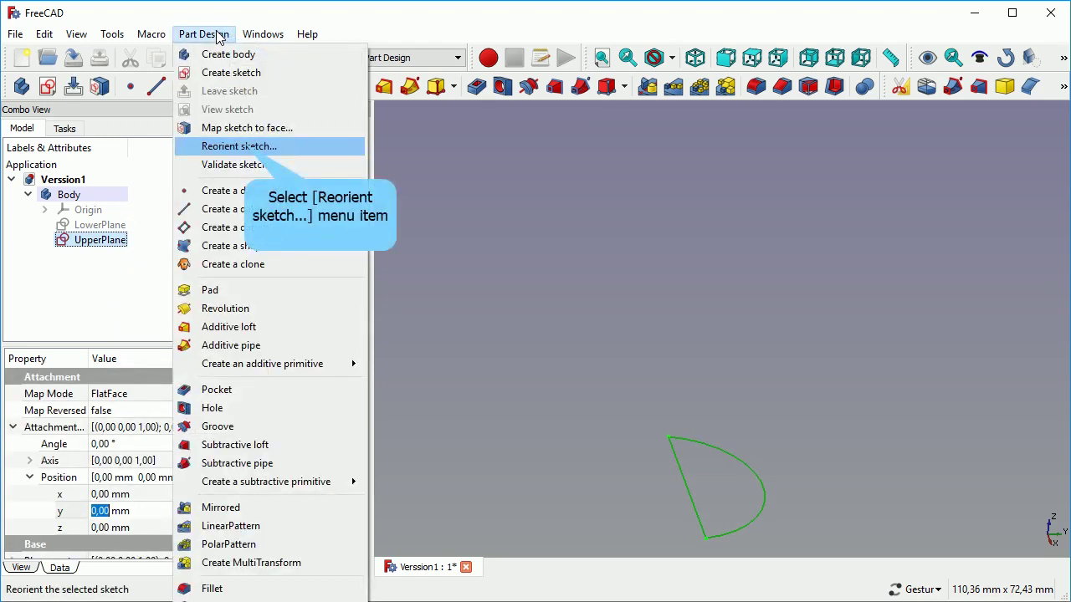
click(245, 147)
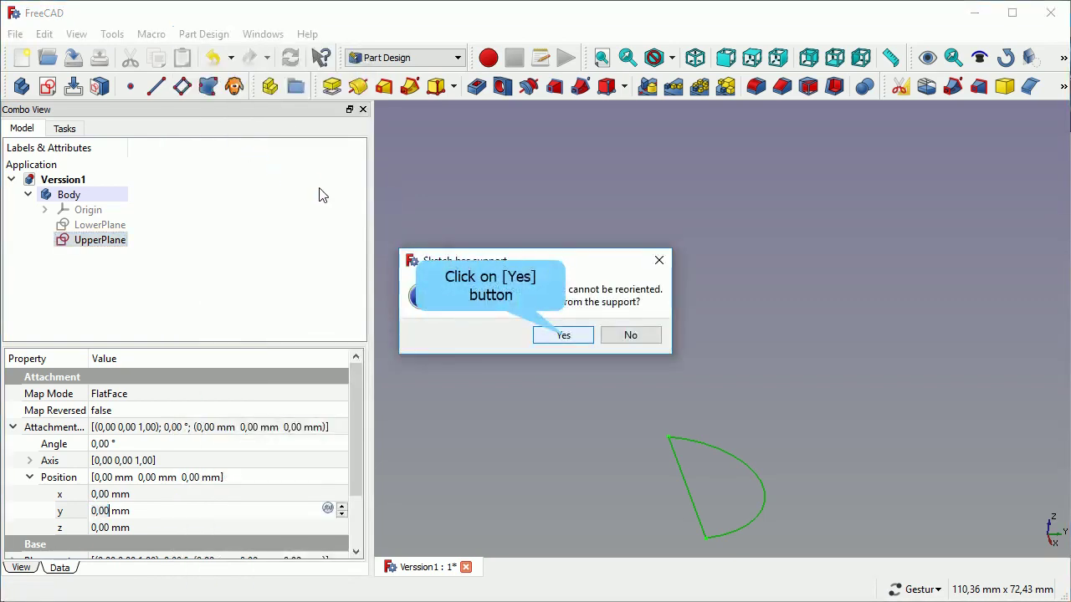
click(562, 335)
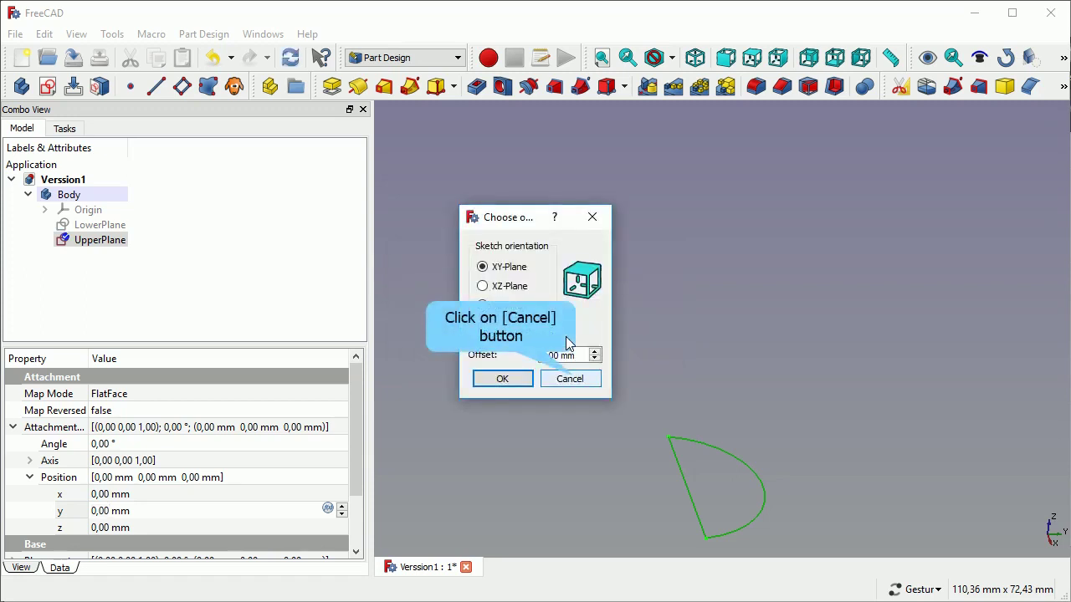
click(572, 380)
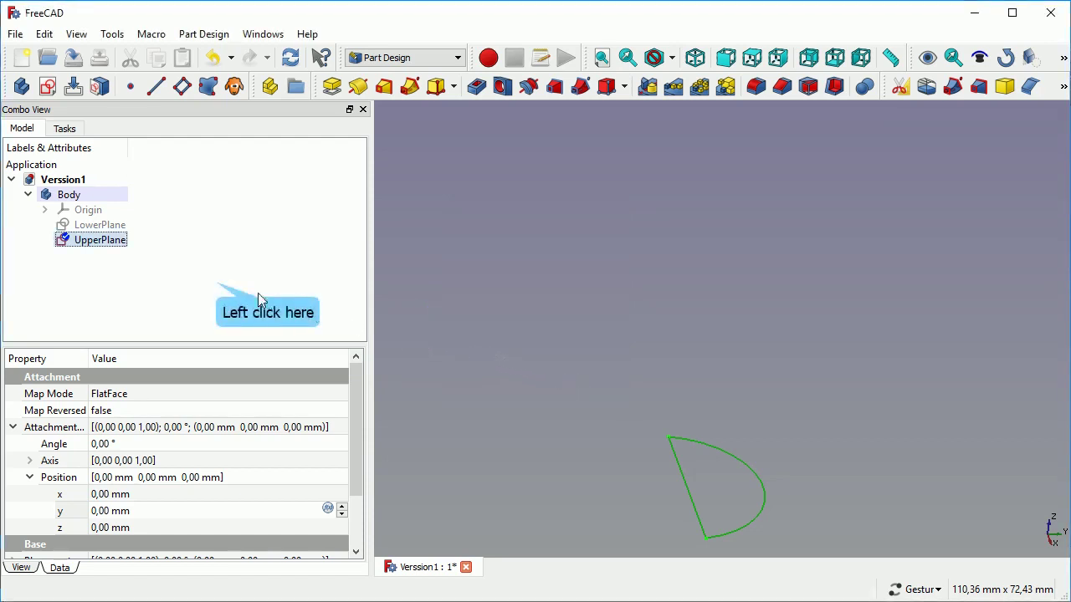
click(218, 289)
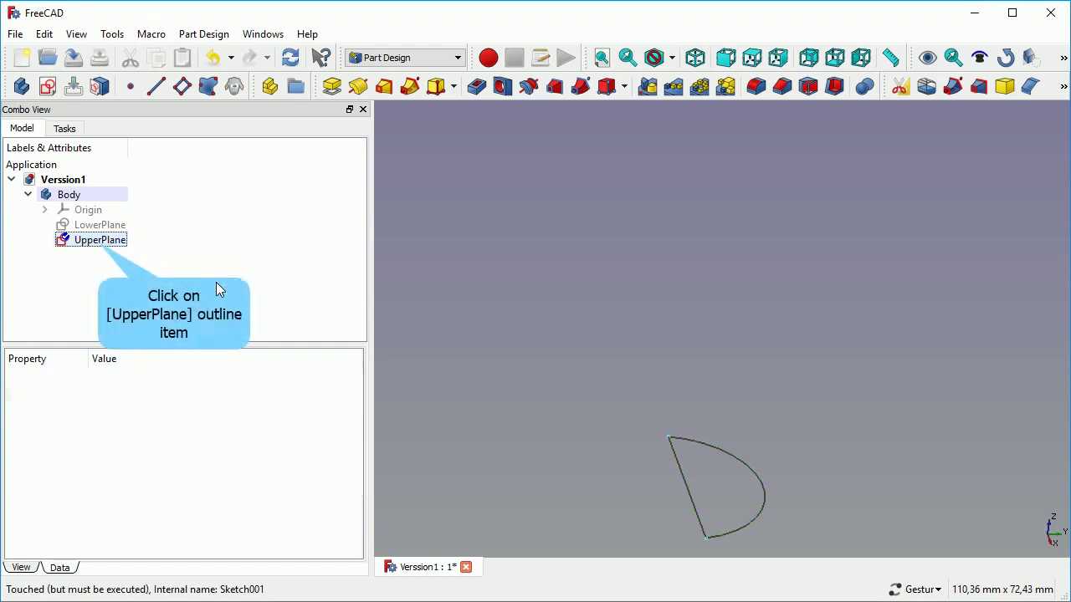
click(100, 242)
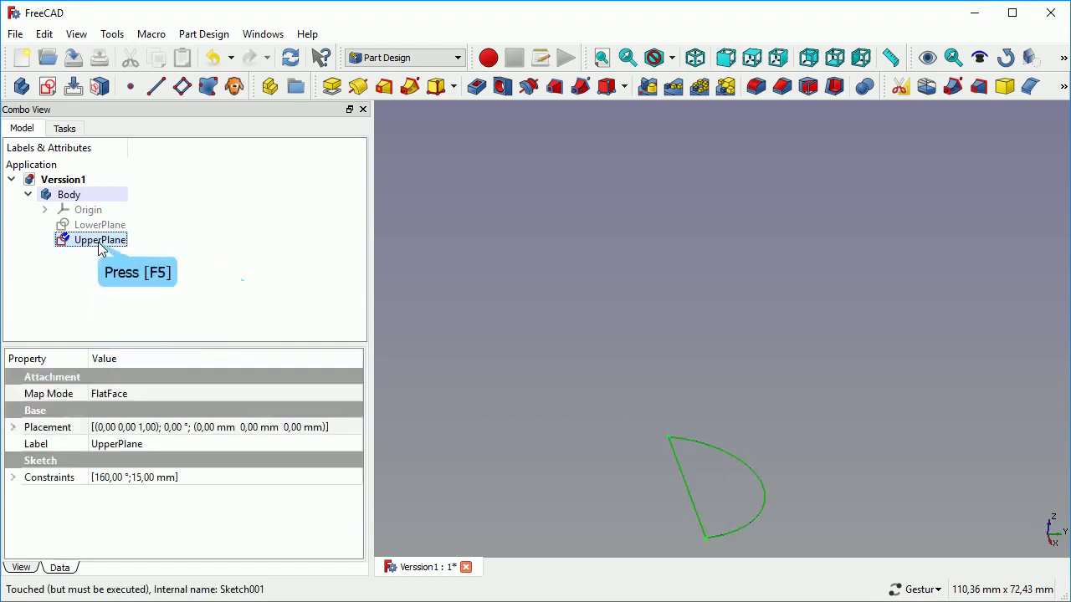
Recompute with F5, show the LowerPlane sketch, and hide UpperPlane
key(F5)
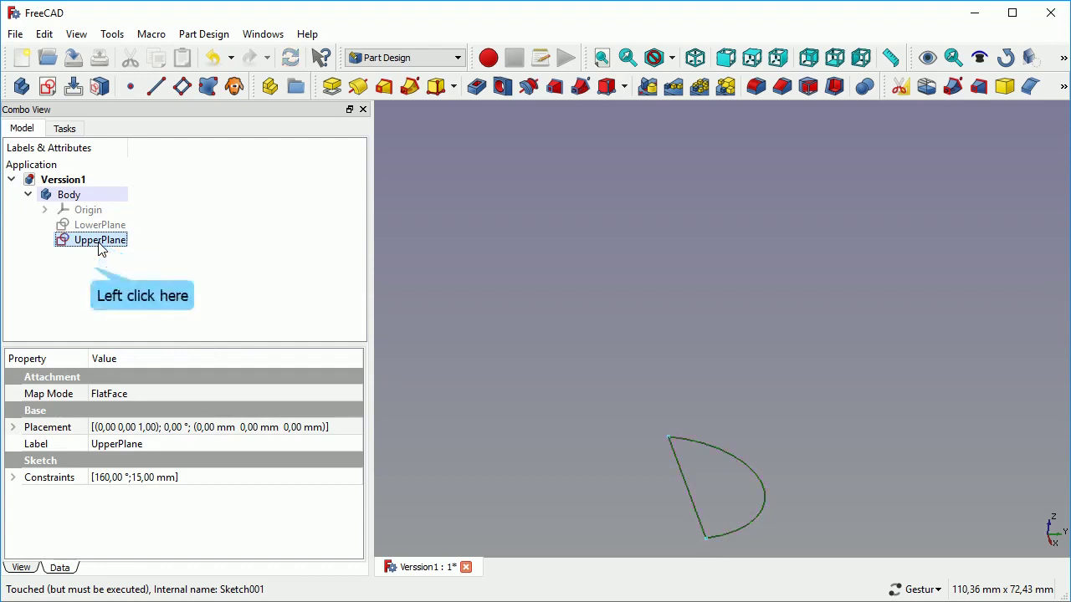
click(92, 272)
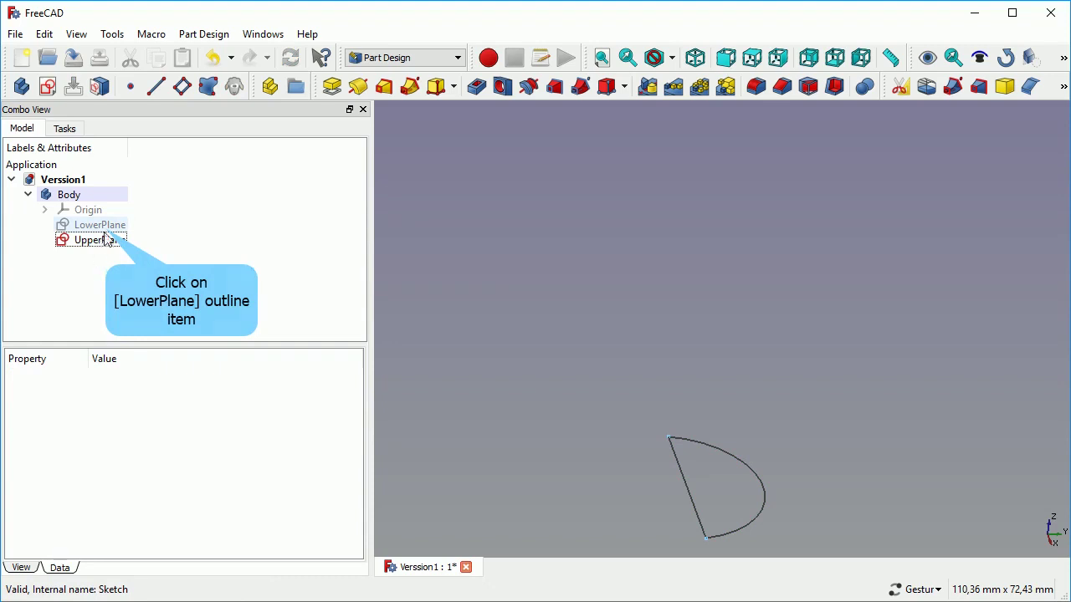
click(104, 229)
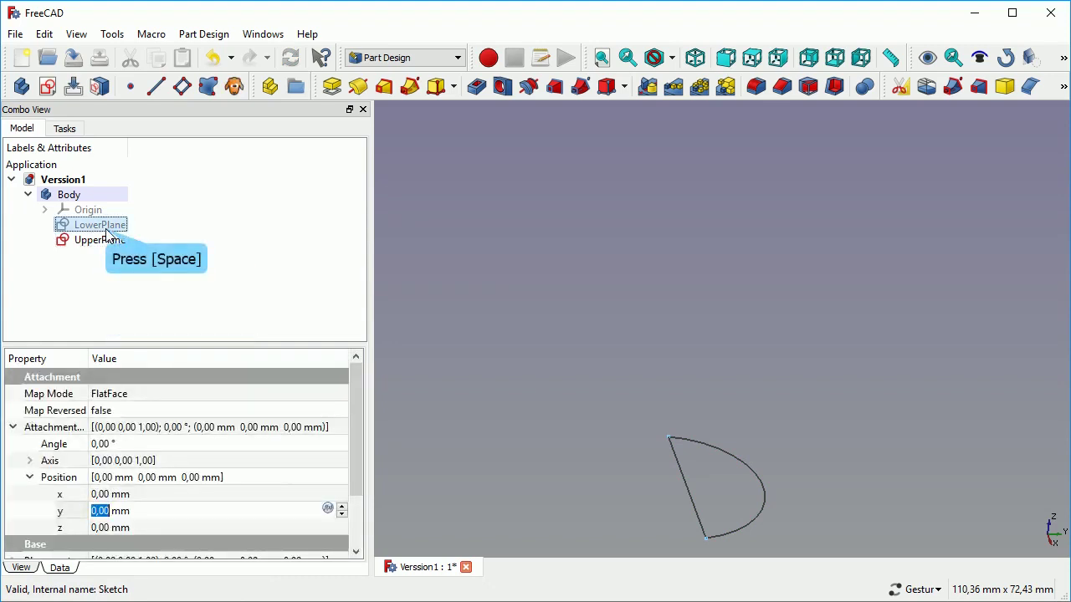
key(space)
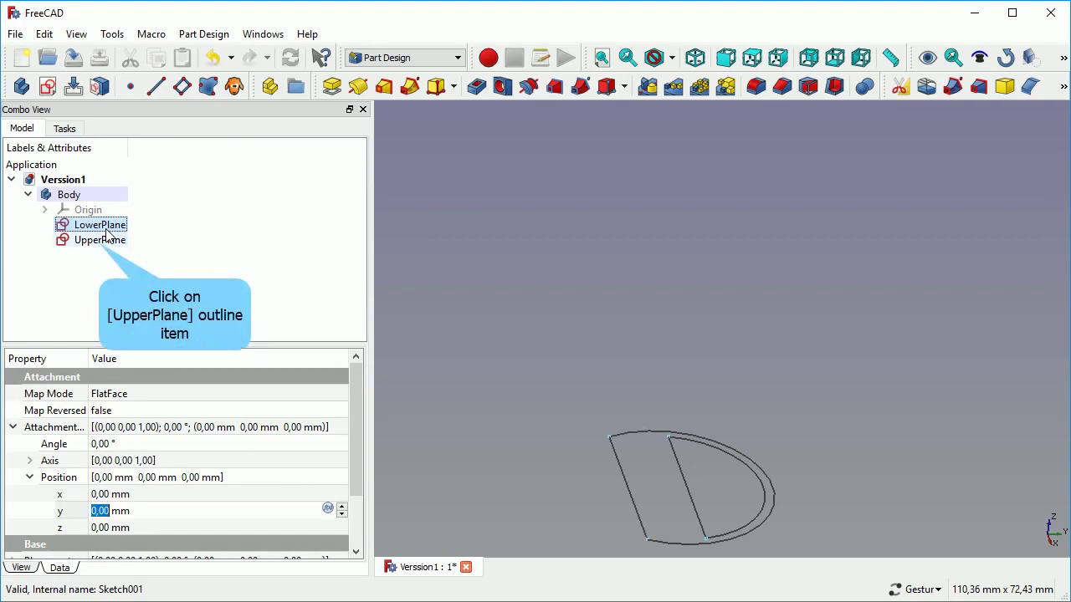
click(100, 242)
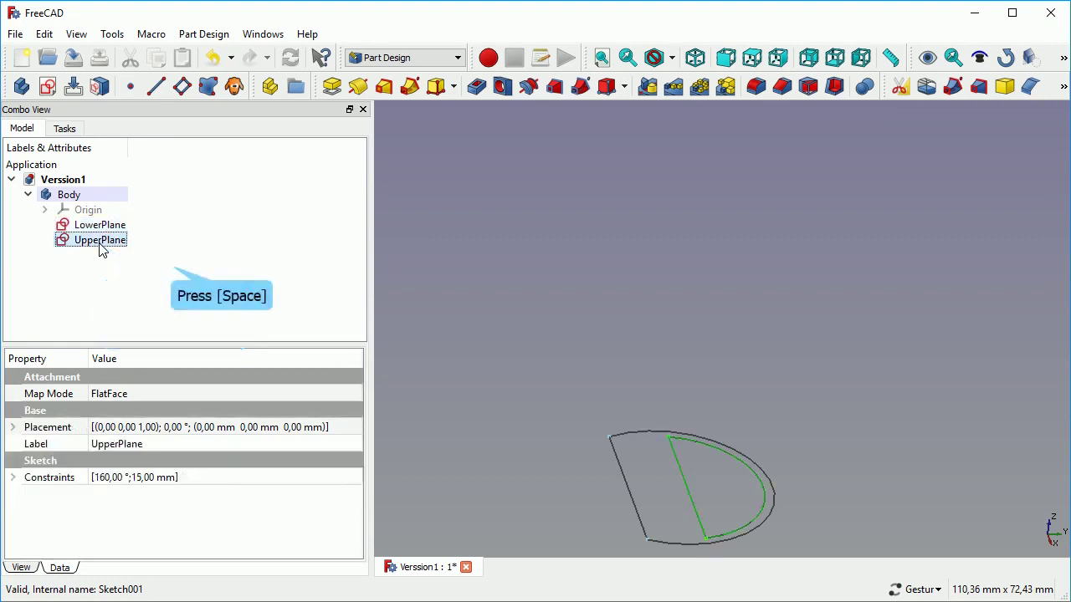
key(space)
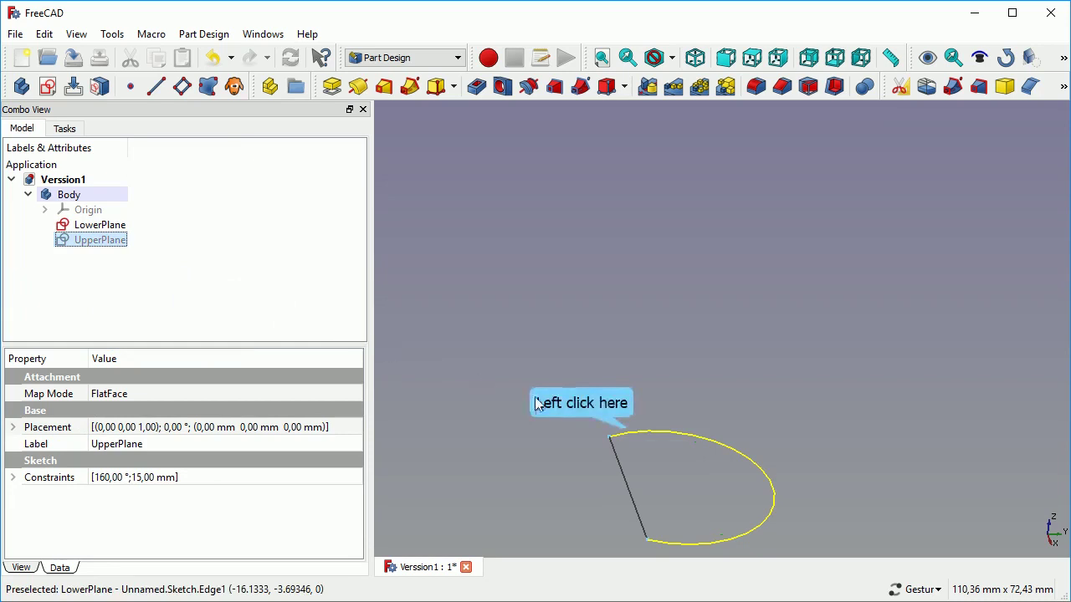
Select the LowerPlane sketch's straight edge together with its arc
click(633, 433)
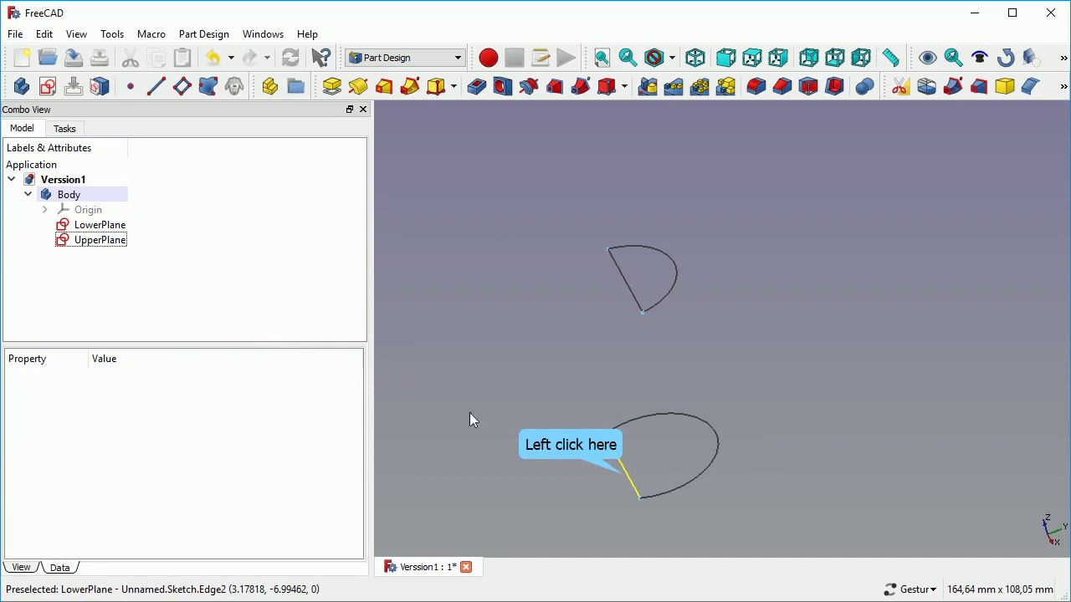
click(622, 478)
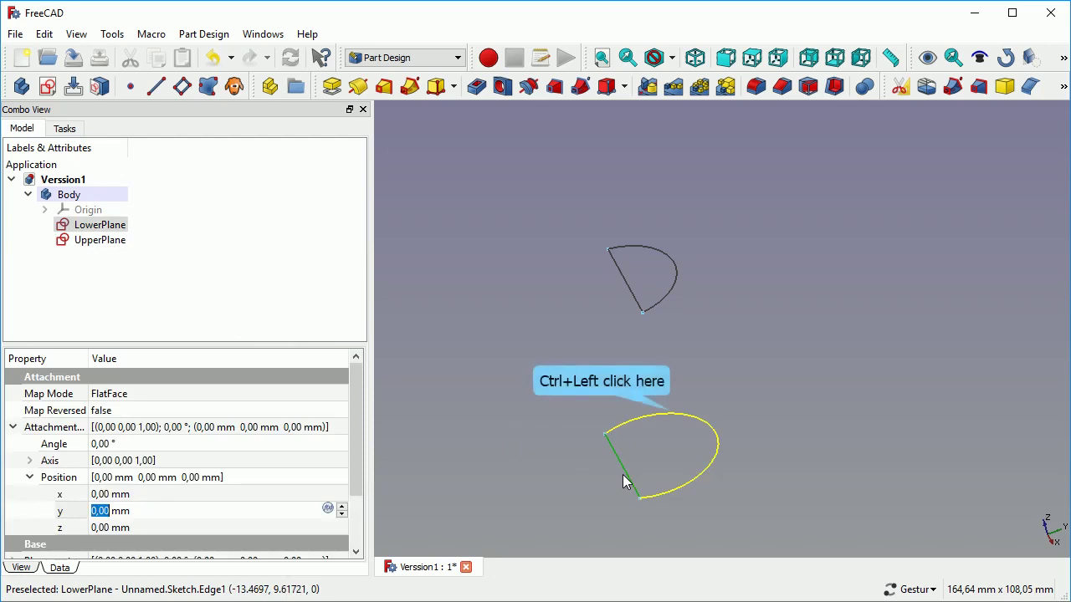
ctrl+click(670, 412)
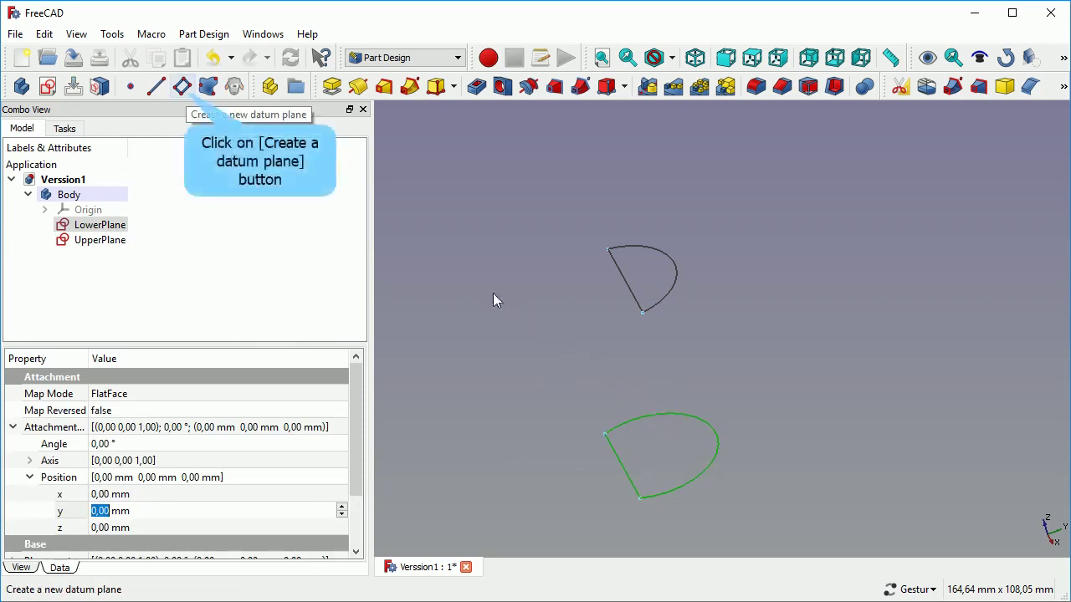
Create a datum plane attached to the selected LowerPlane edges
click(184, 90)
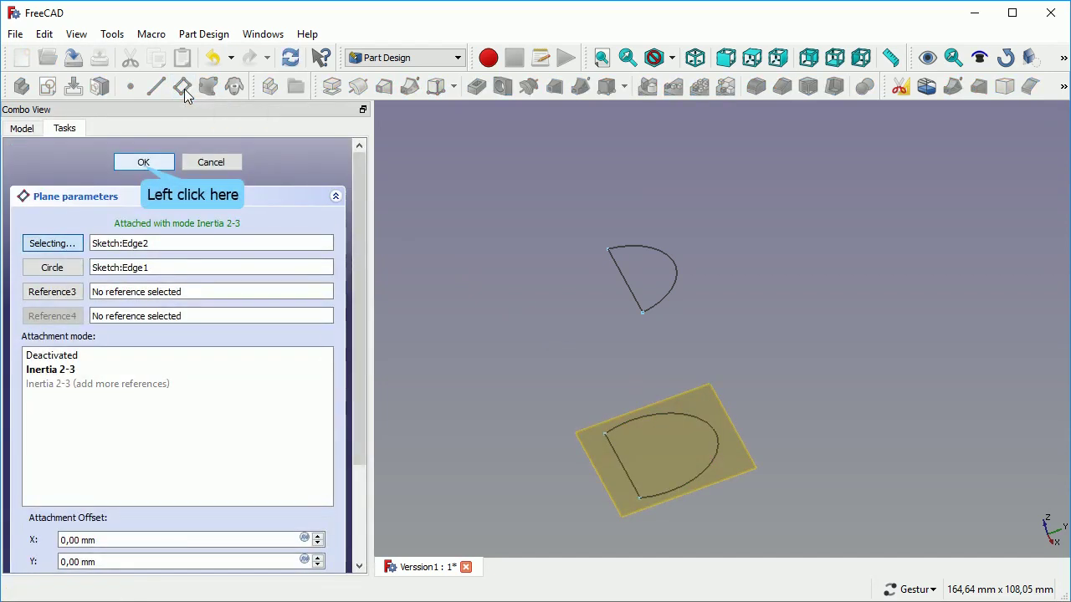
click(140, 160)
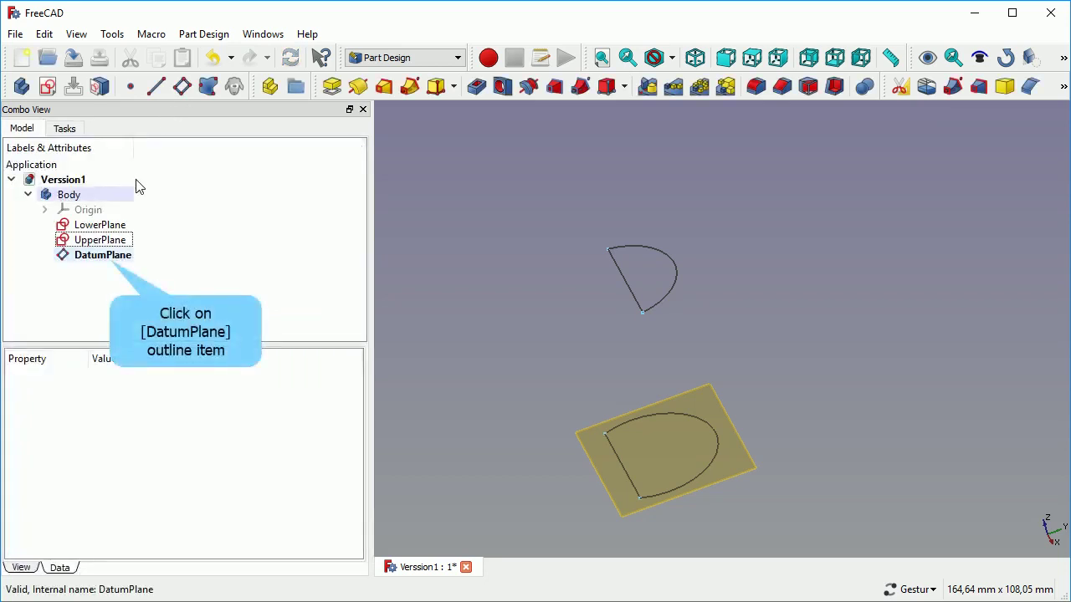
click(111, 256)
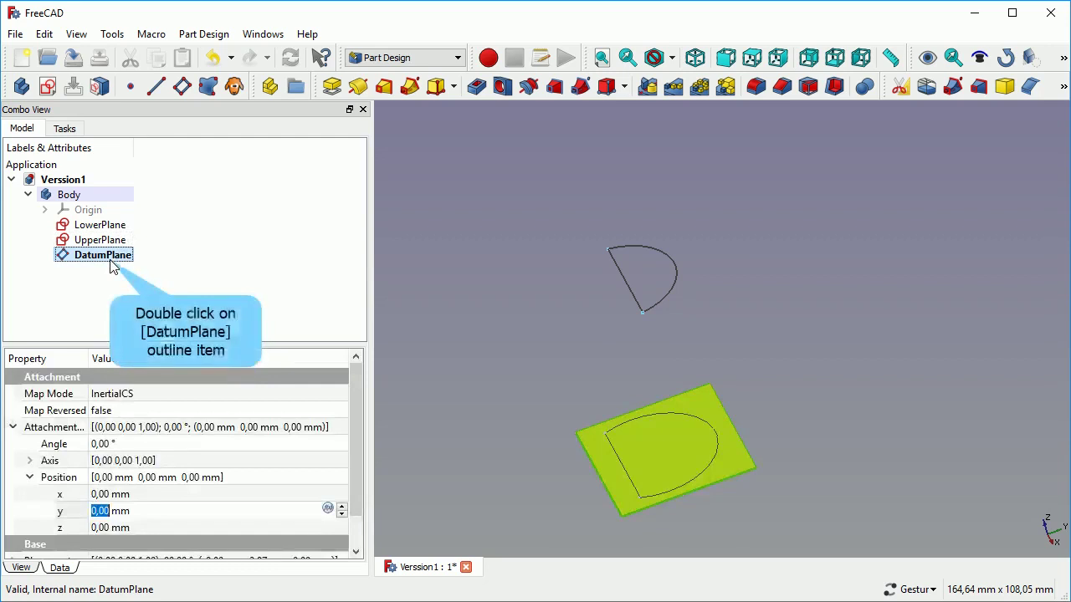
Offset the DatumPlane 50 mm along Z in its attachment settings
double_click(110, 257)
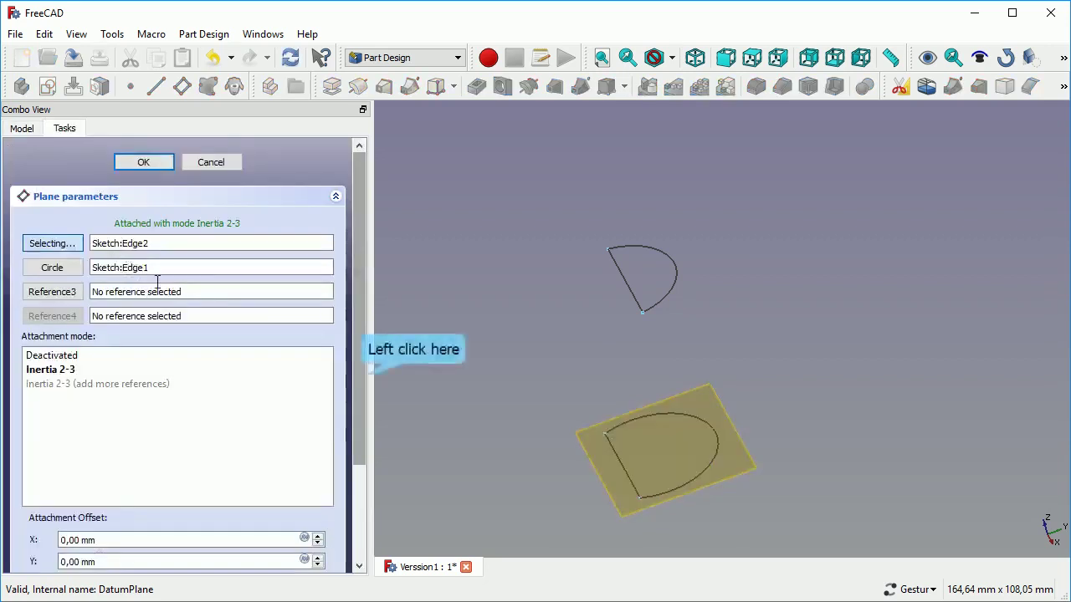
click(363, 379)
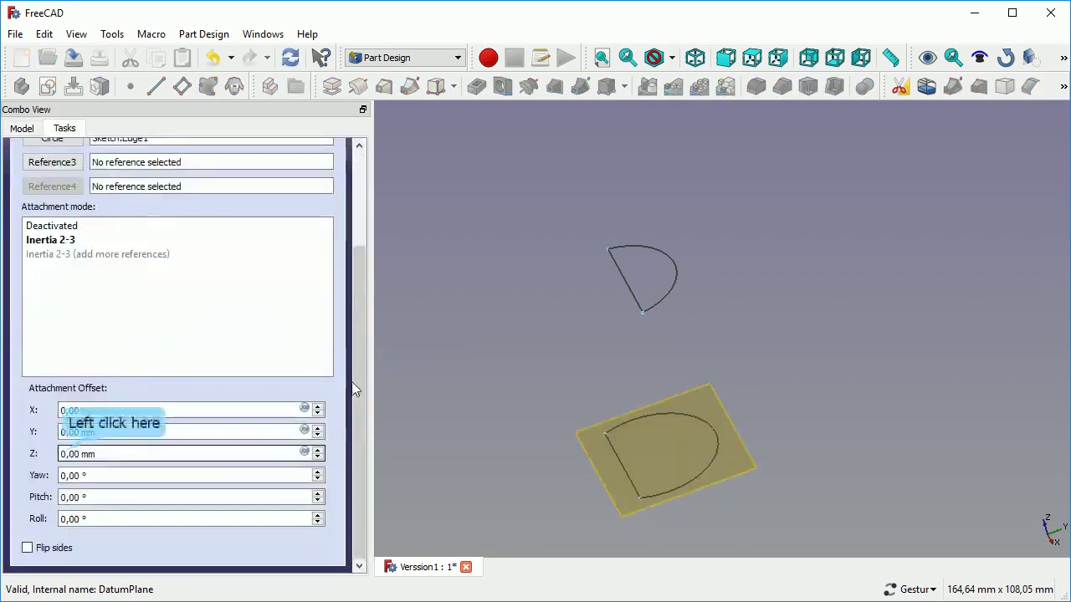
click(64, 453)
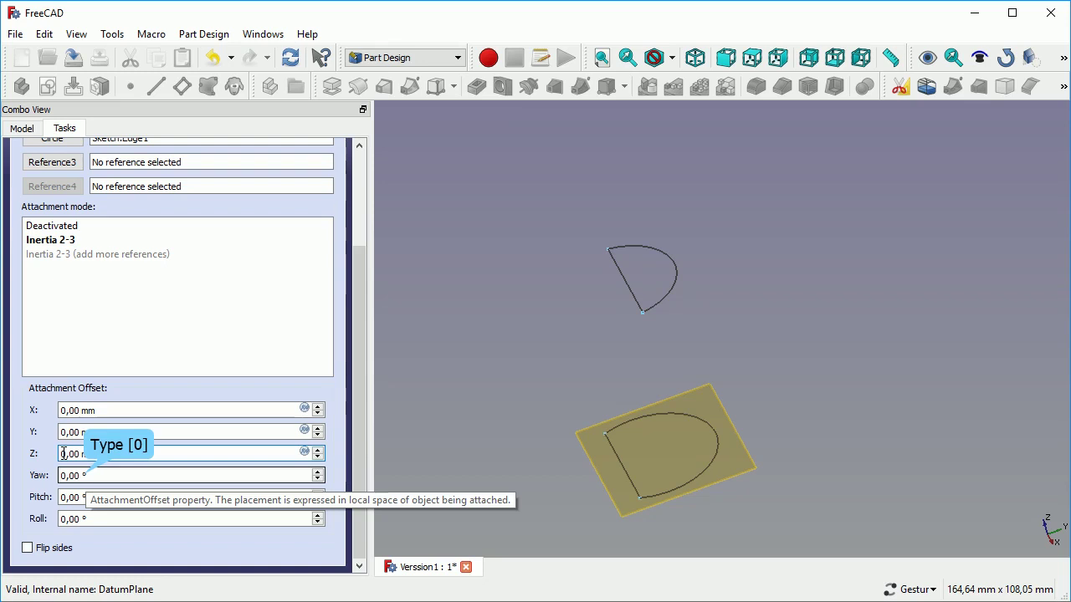
text(0)
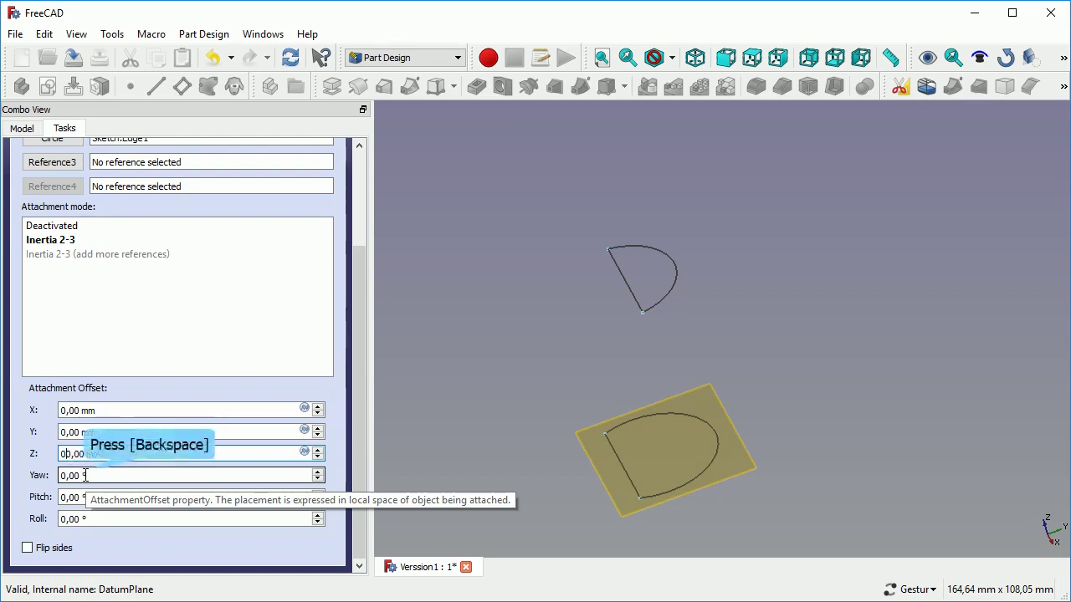
key(BackSpace)
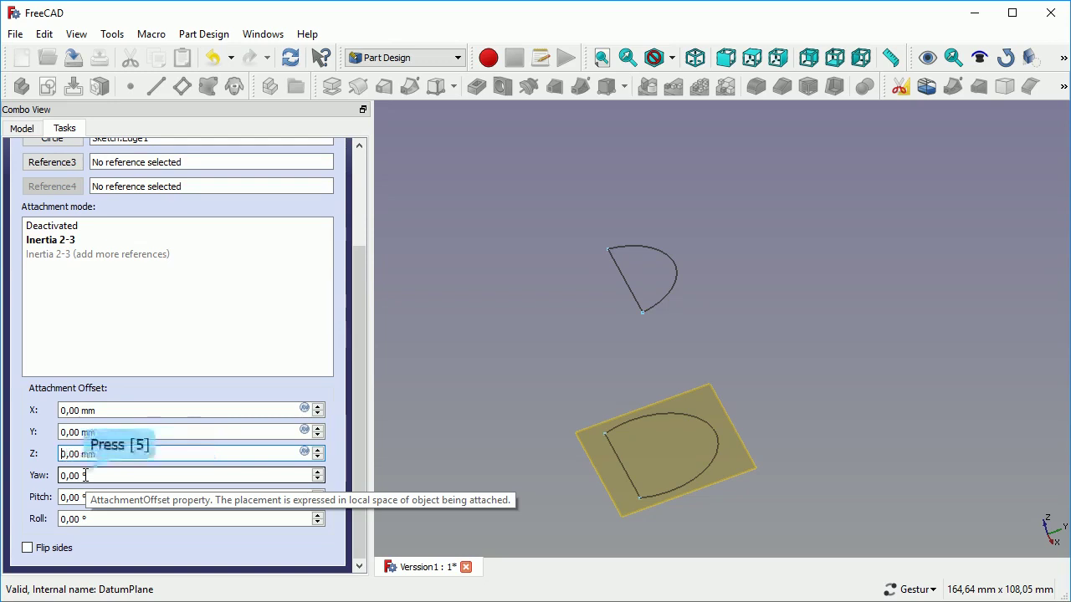
text(5)
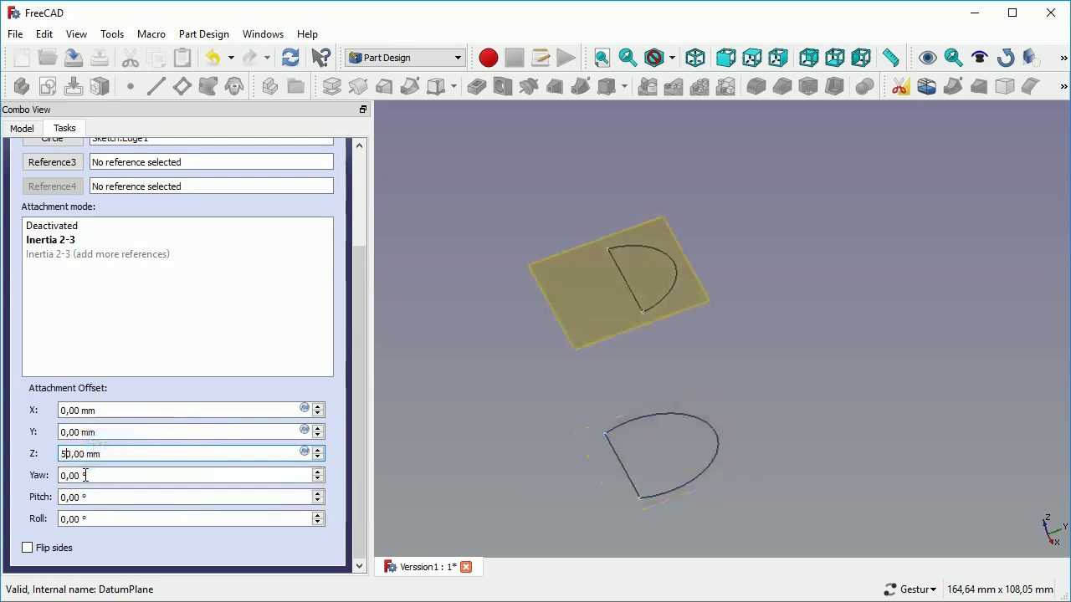
click(186, 547)
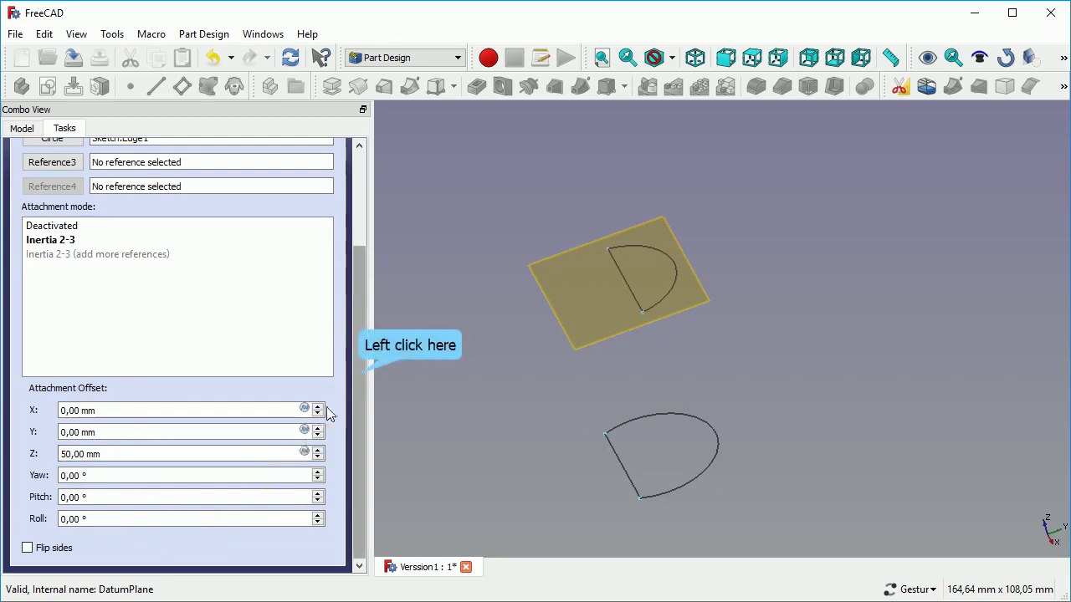
scroll(358, 374, up, 3)
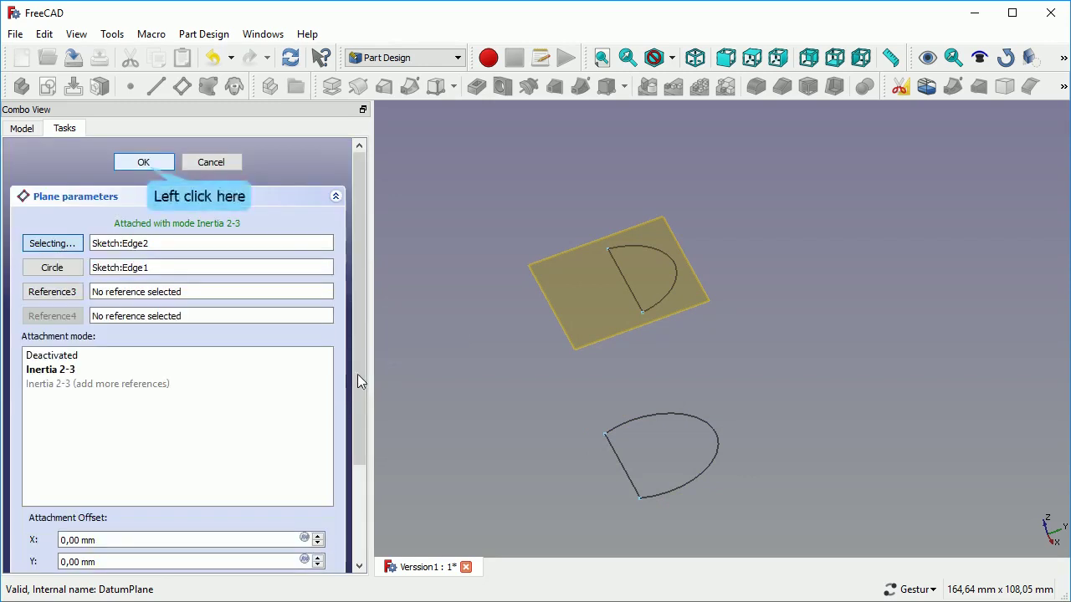
click(143, 163)
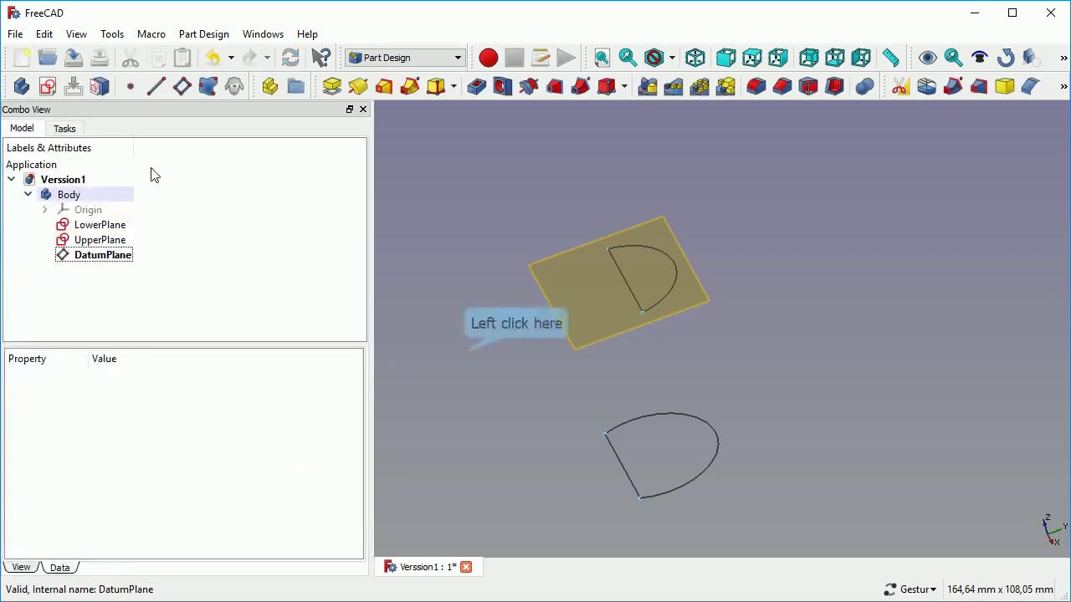
click(457, 348)
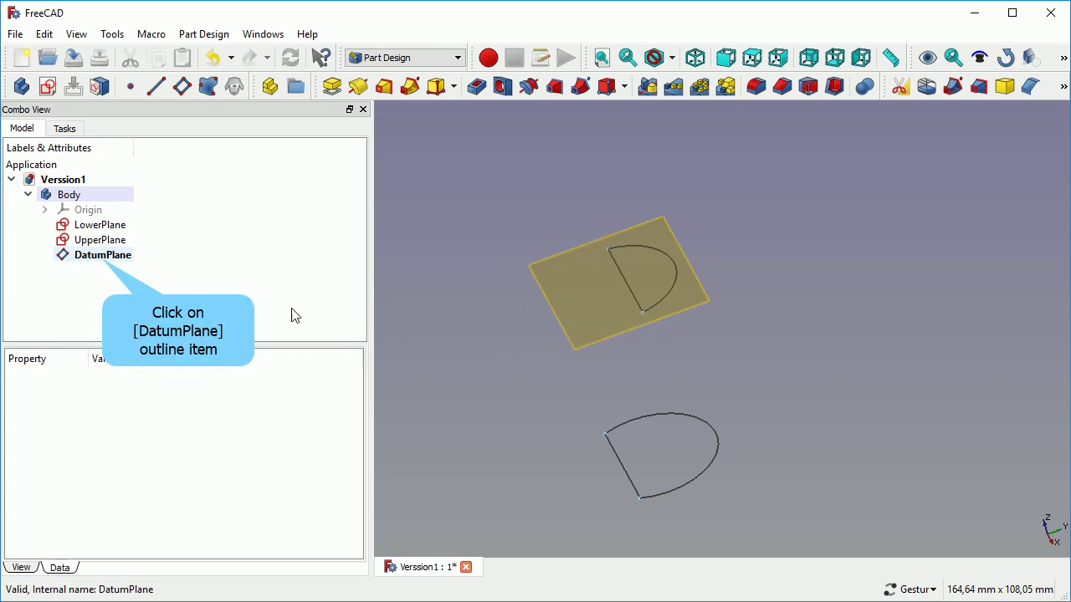
click(104, 257)
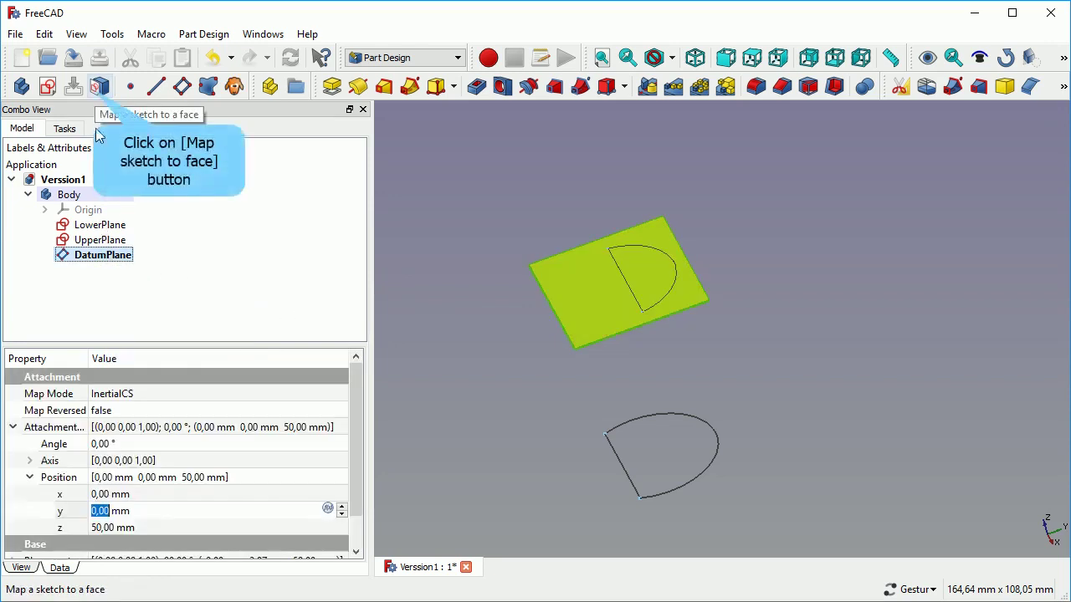
Map the UpperPlane sketch onto the DatumPlane using FlatFace attachment mode
click(98, 87)
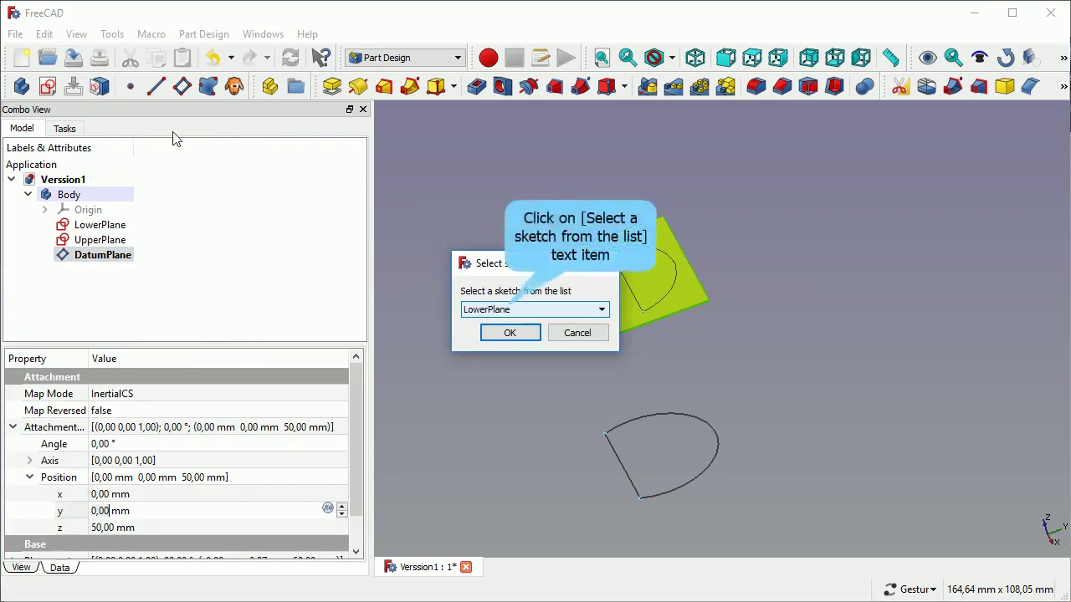
click(502, 309)
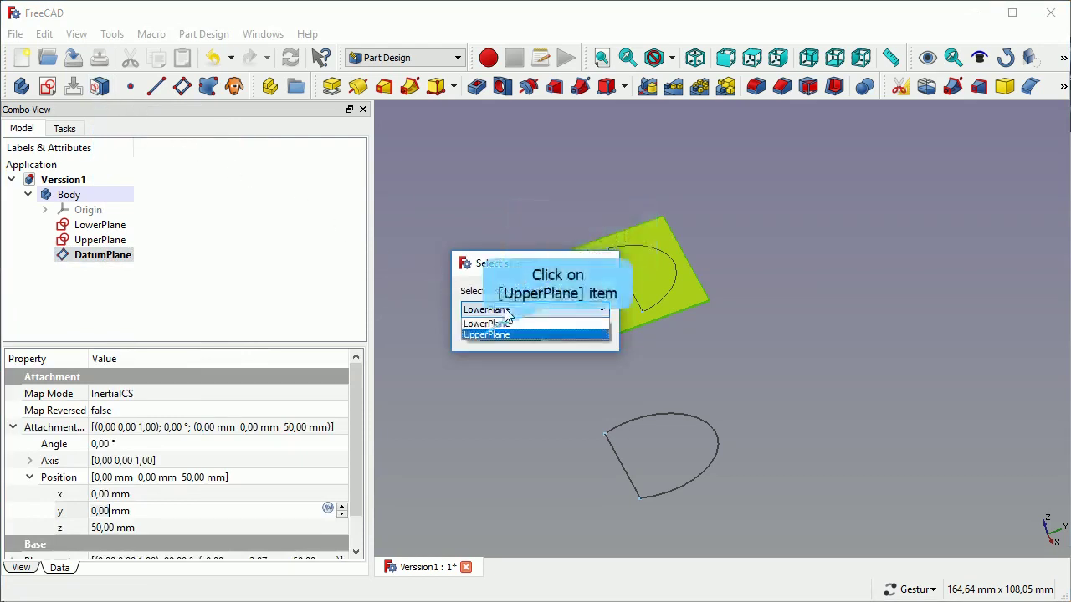
click(487, 334)
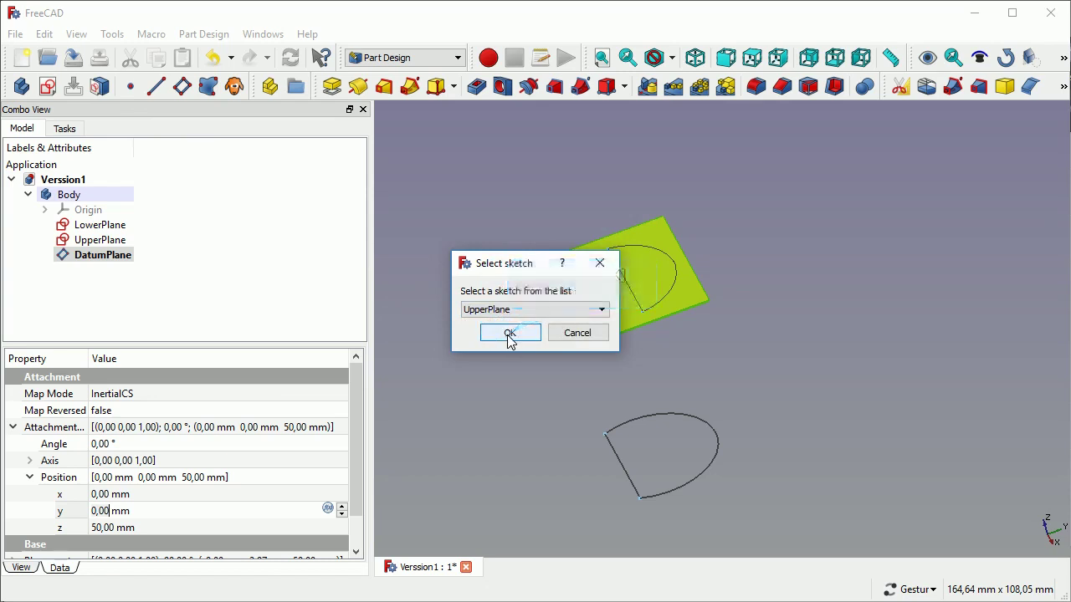
click(505, 335)
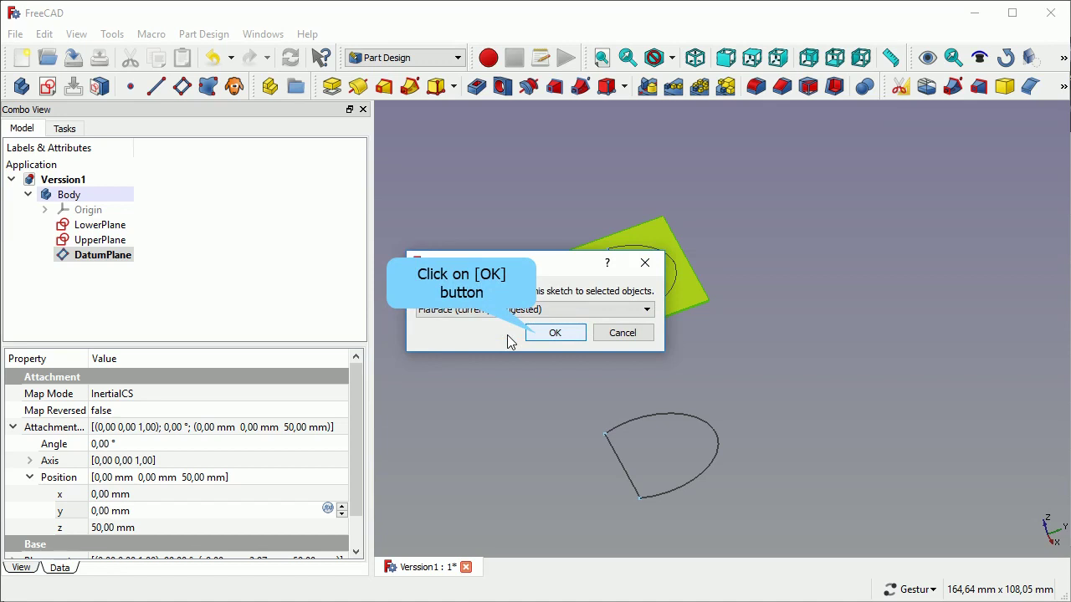
click(540, 334)
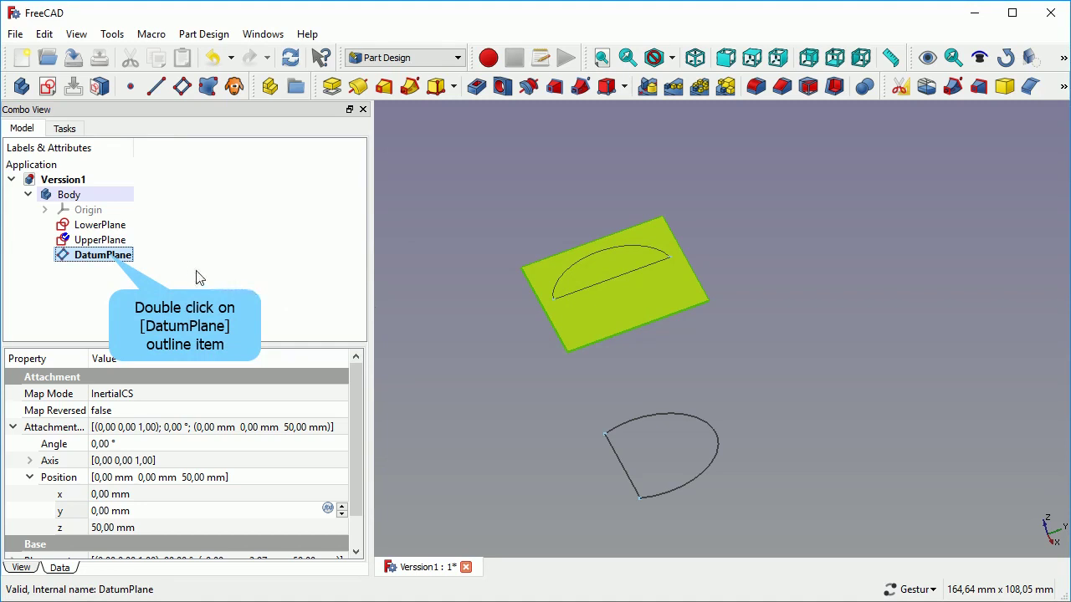
Set the DatumPlane's attachment offset yaw to -90°
double_click(117, 256)
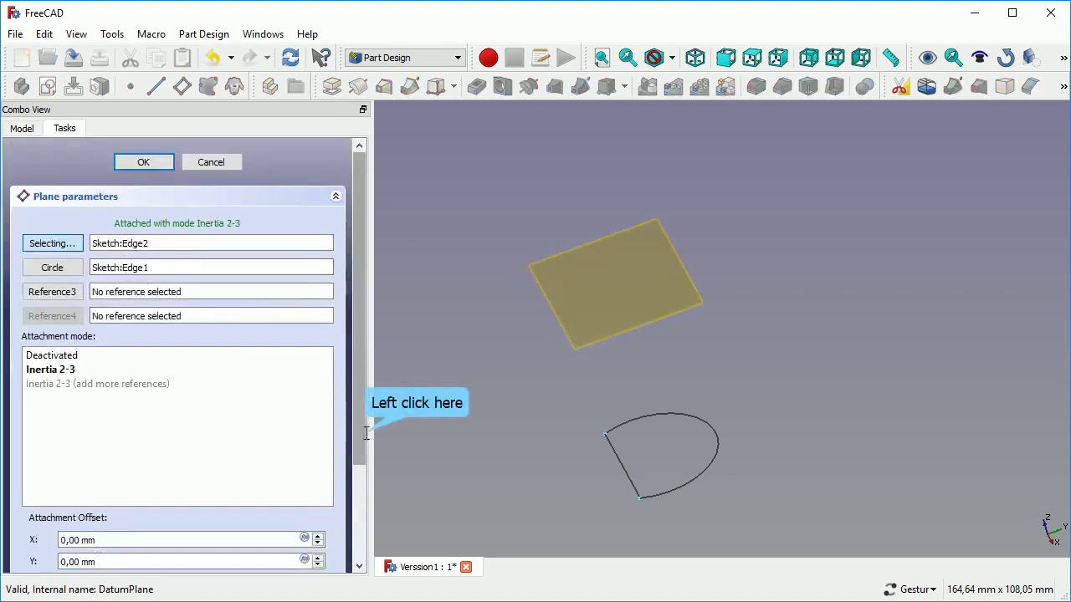
scroll(366, 433, down, 3)
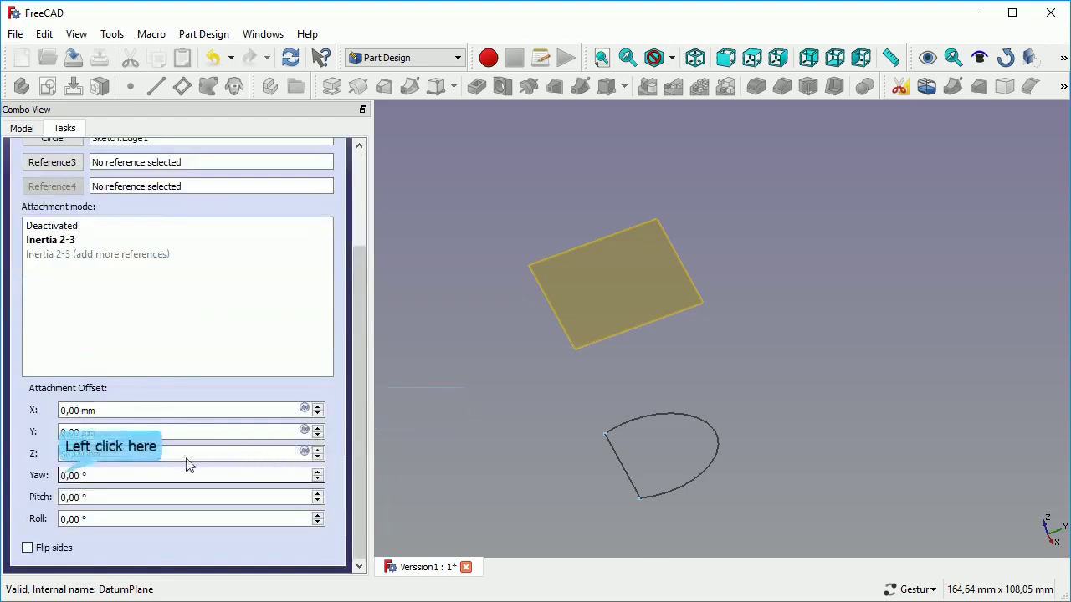
click(62, 475)
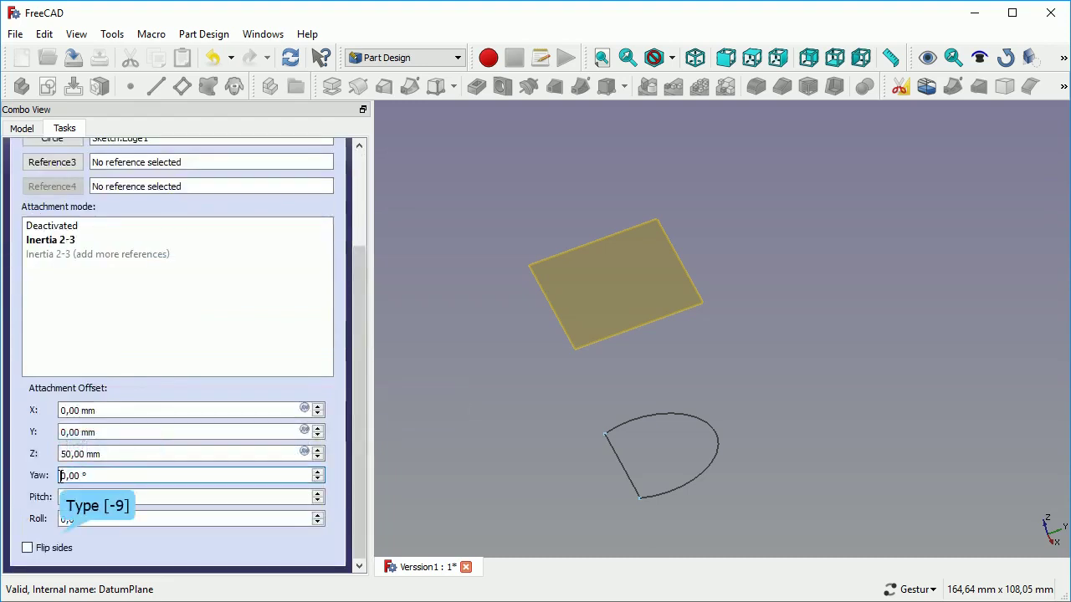
text(-9)
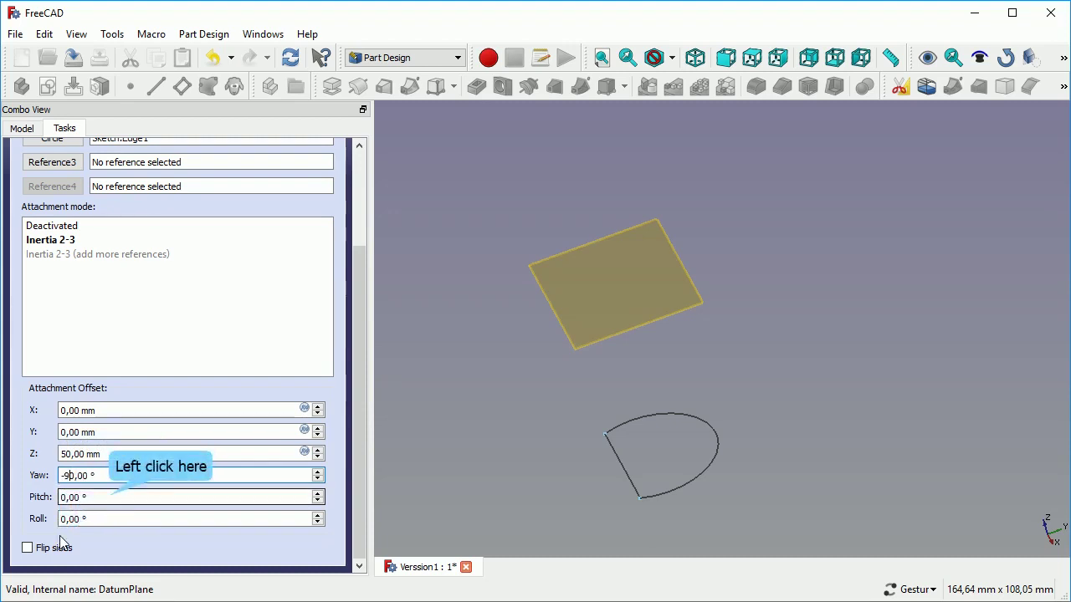
scroll(109, 493, up, 3)
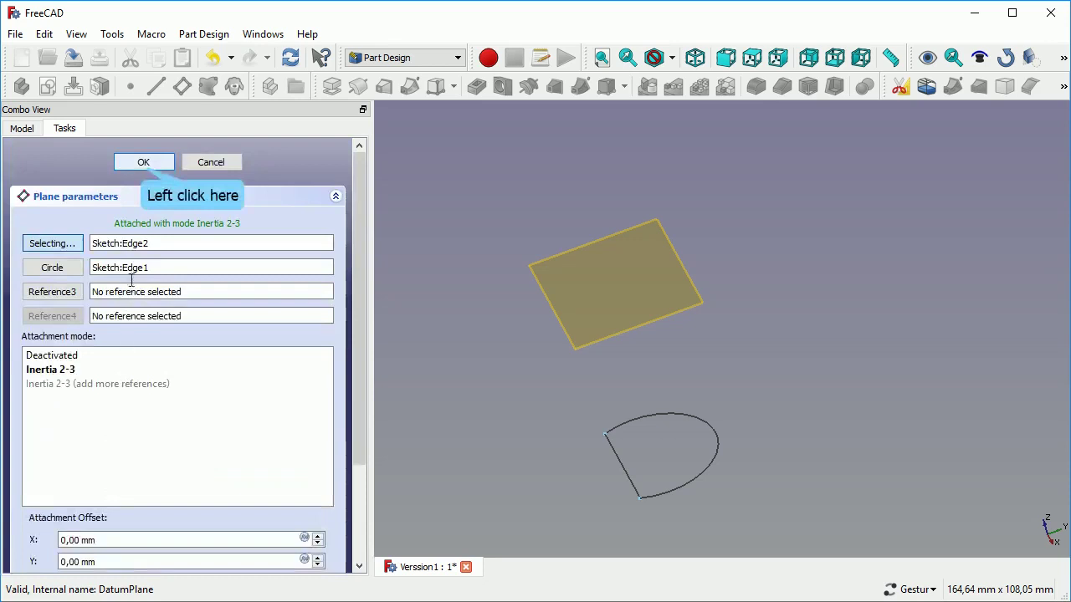
click(141, 162)
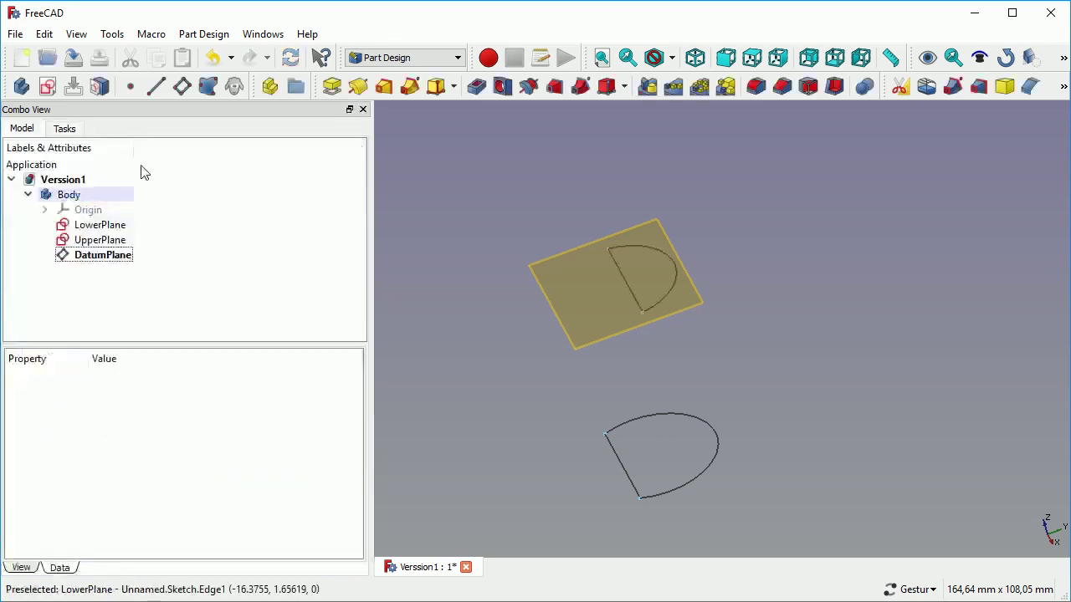
click(756, 363)
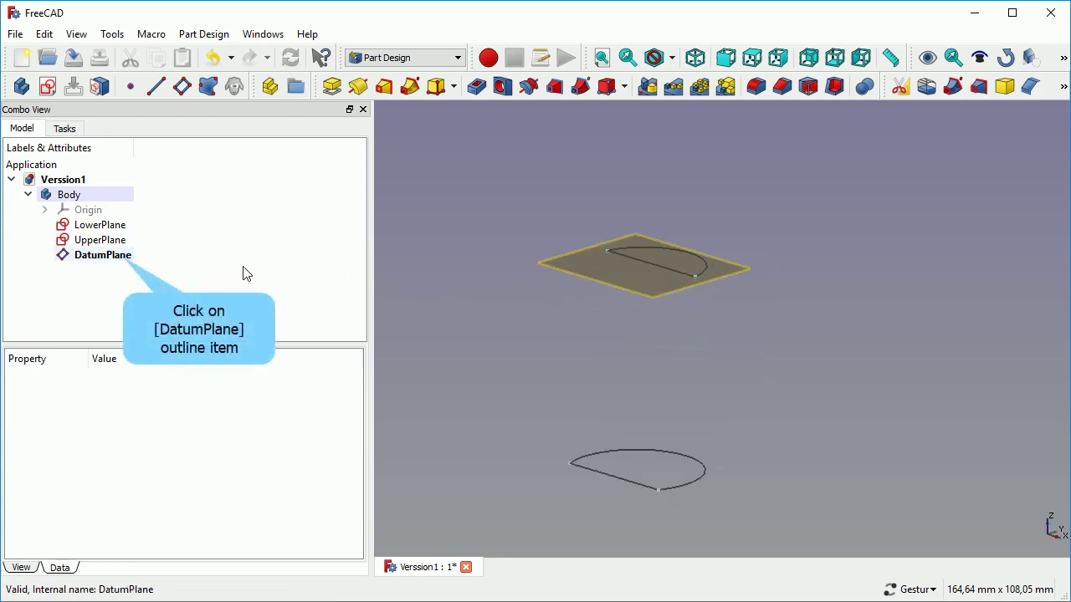
Hide the DatumPlane and create an additive loft from LowerPlane to the UpperPlane profile
click(126, 256)
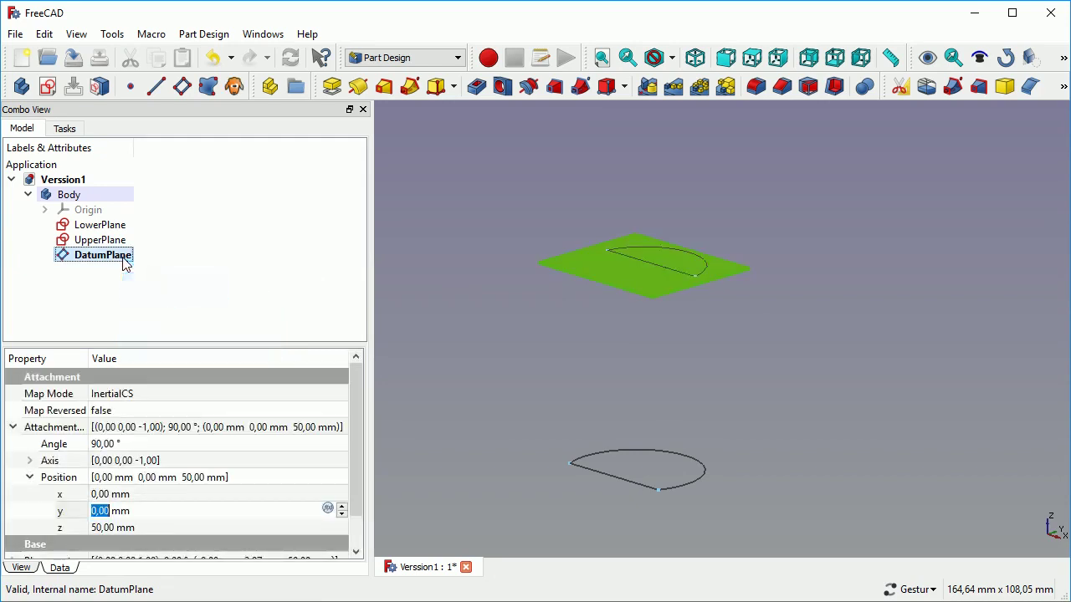
key(space)
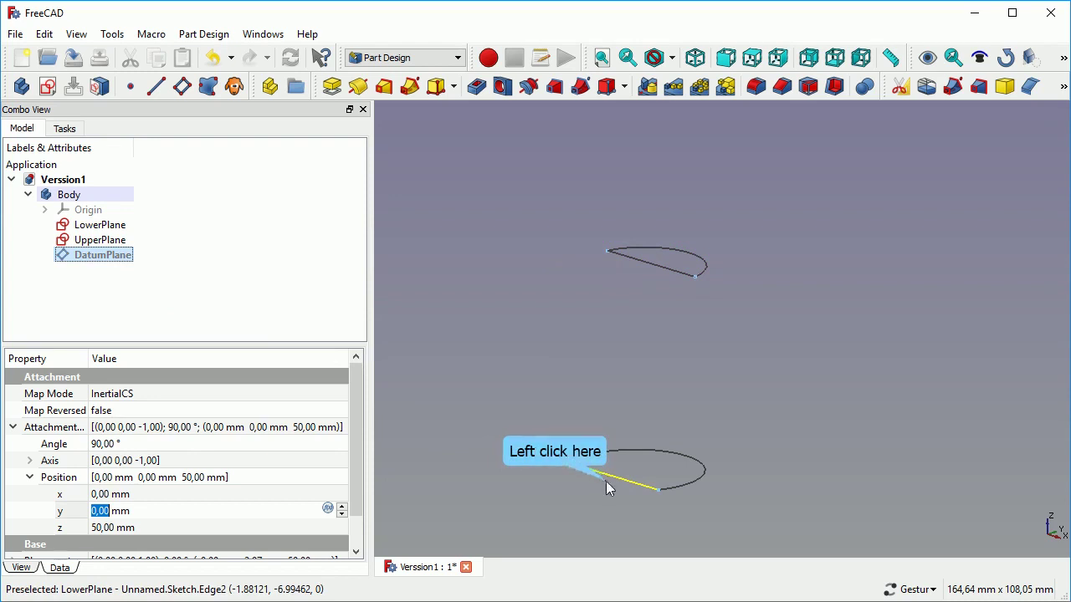
click(606, 483)
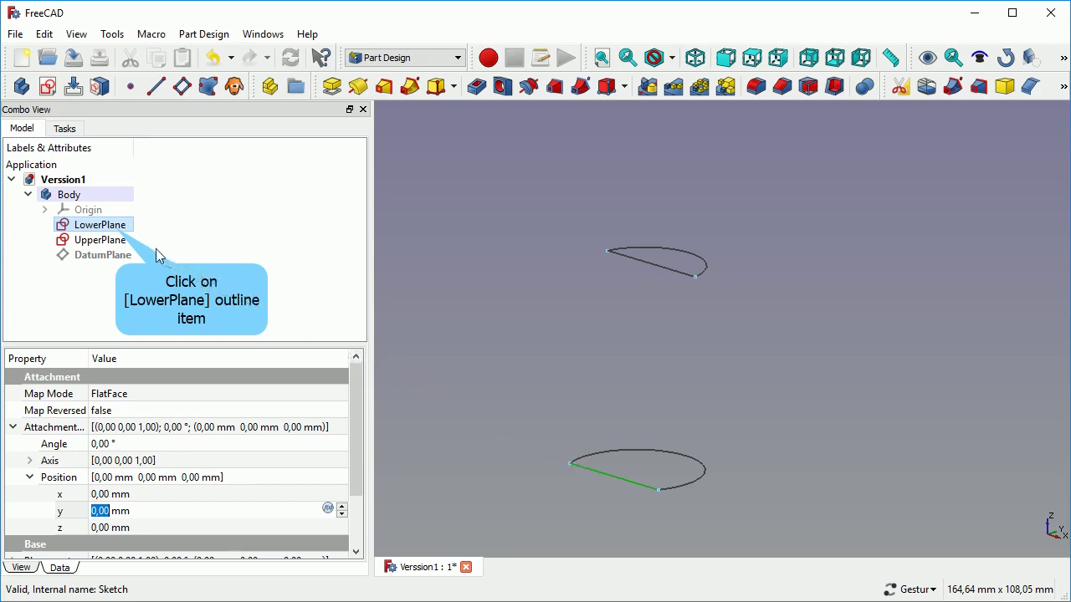
click(117, 232)
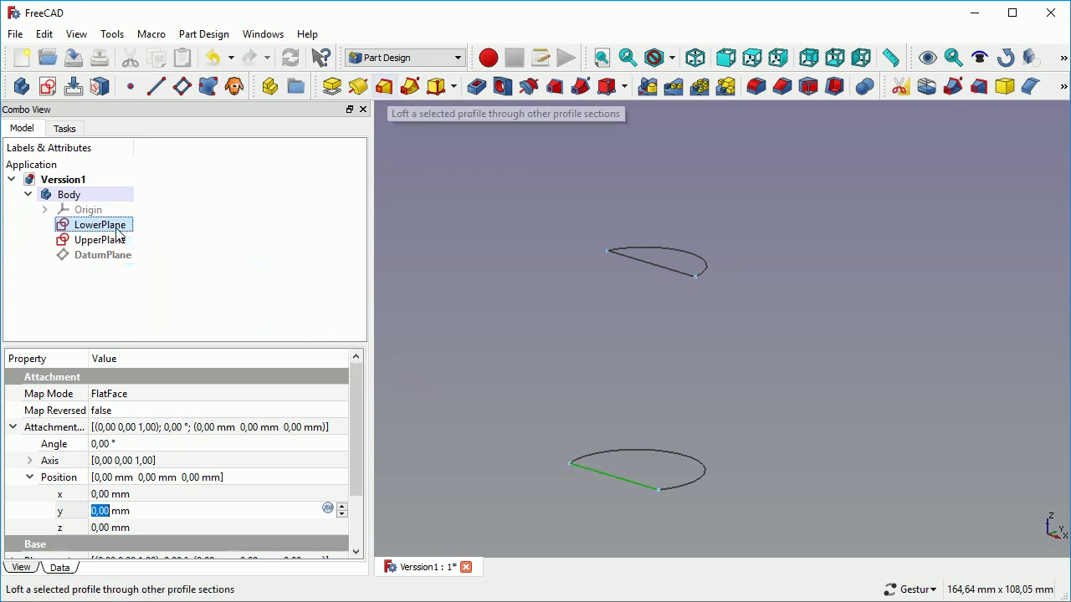
click(384, 87)
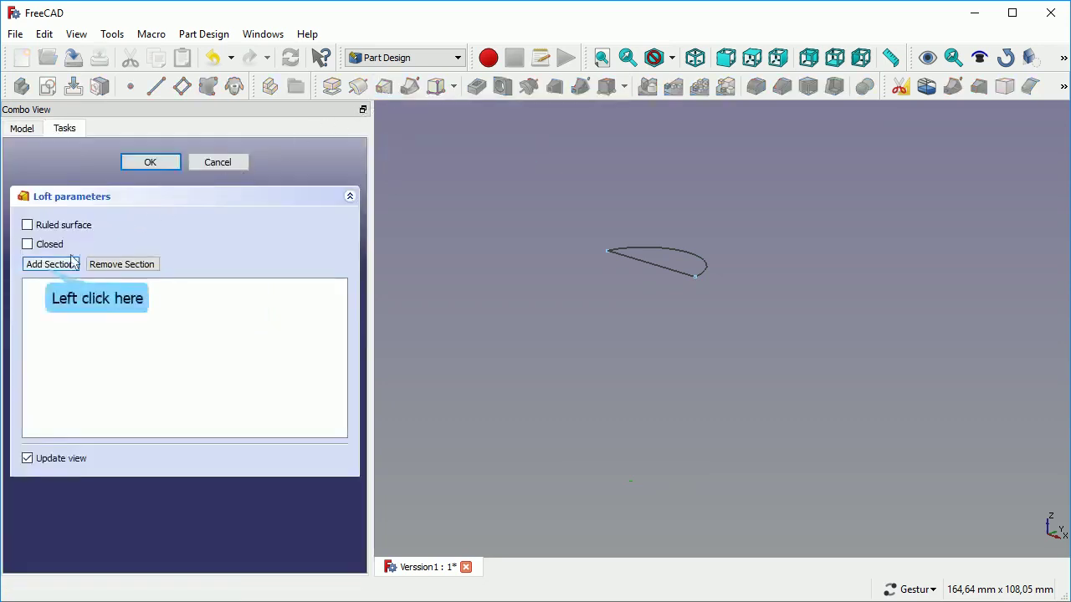
click(48, 265)
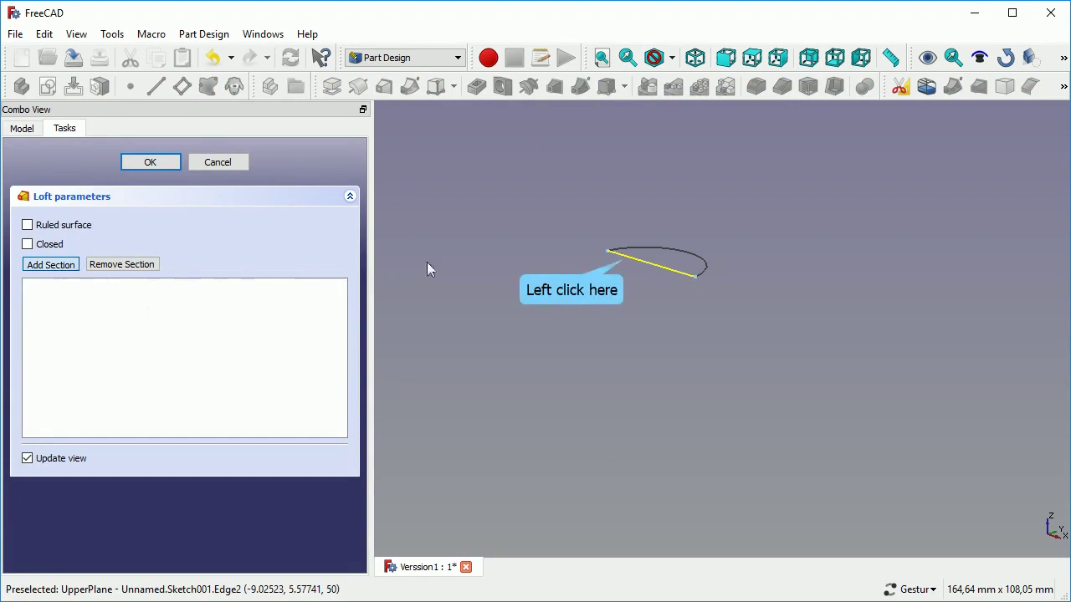
click(620, 265)
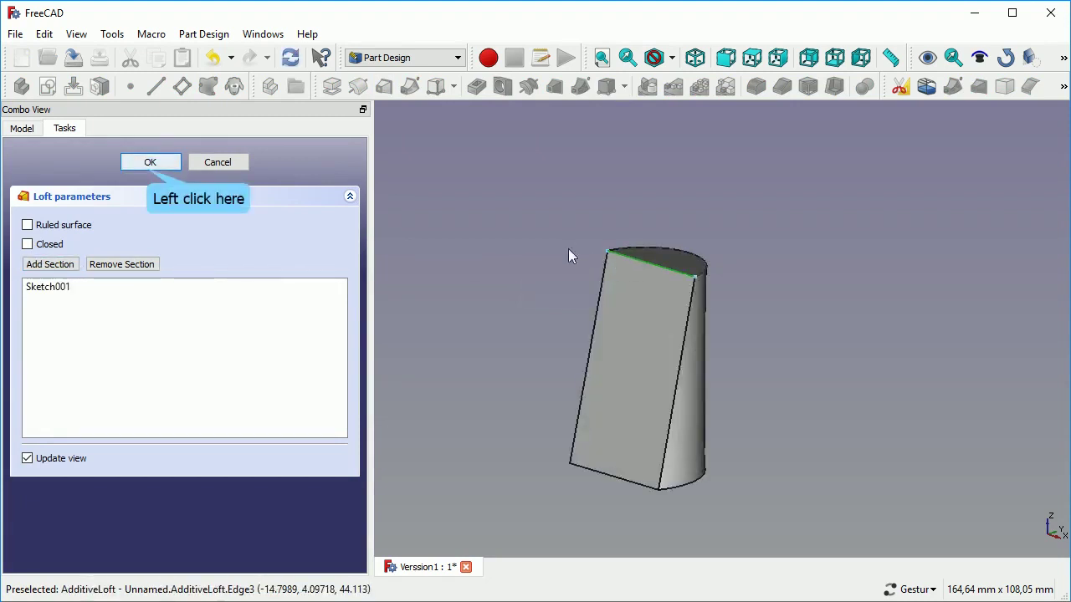
click(150, 163)
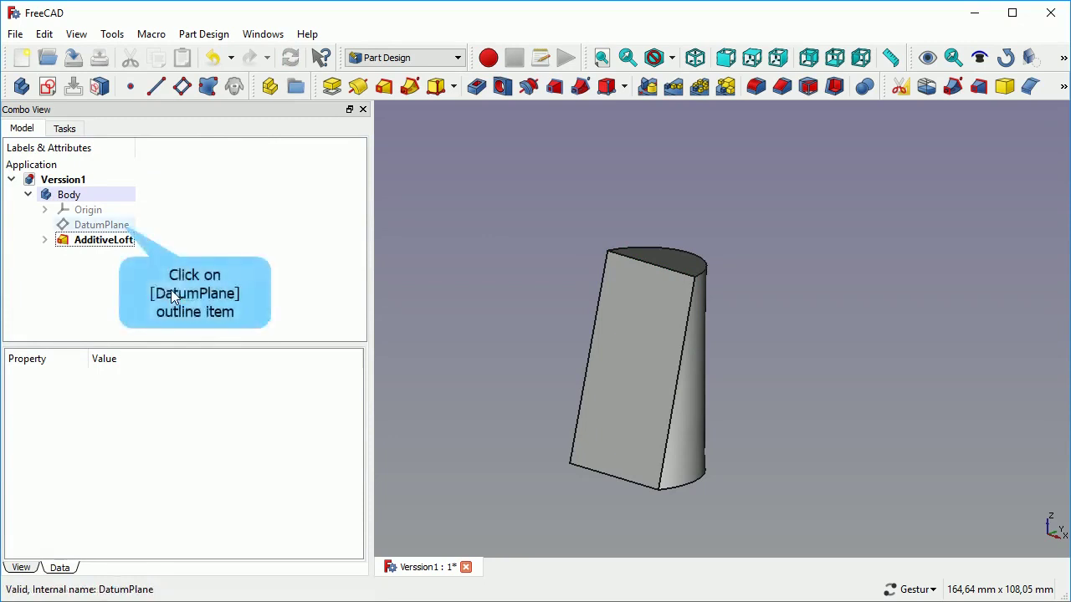
Change the DatumPlane yaw offset from -90° back to 0°
click(123, 226)
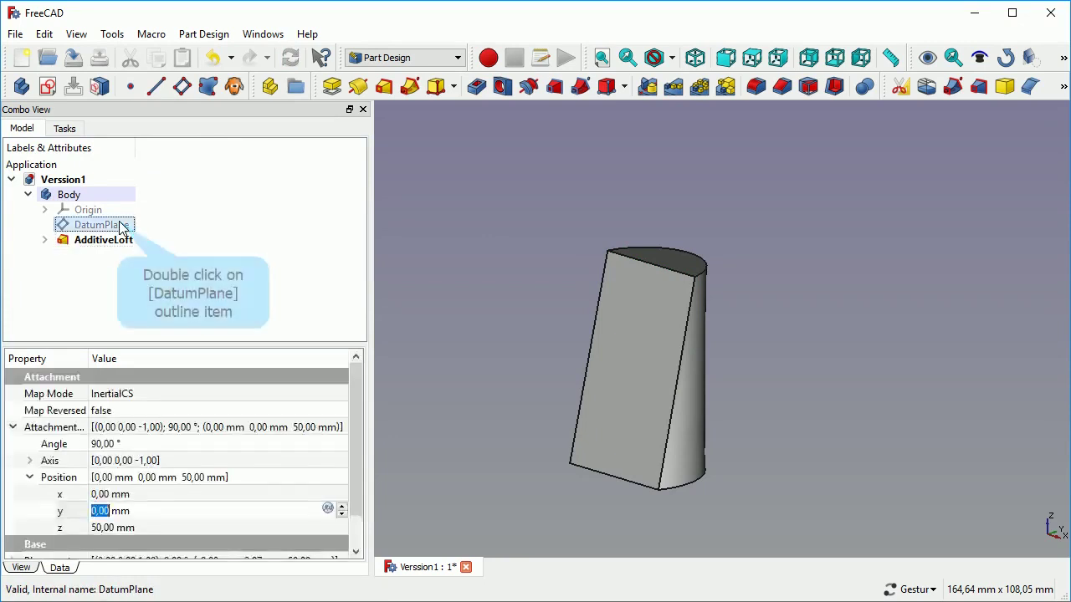
double_click(123, 226)
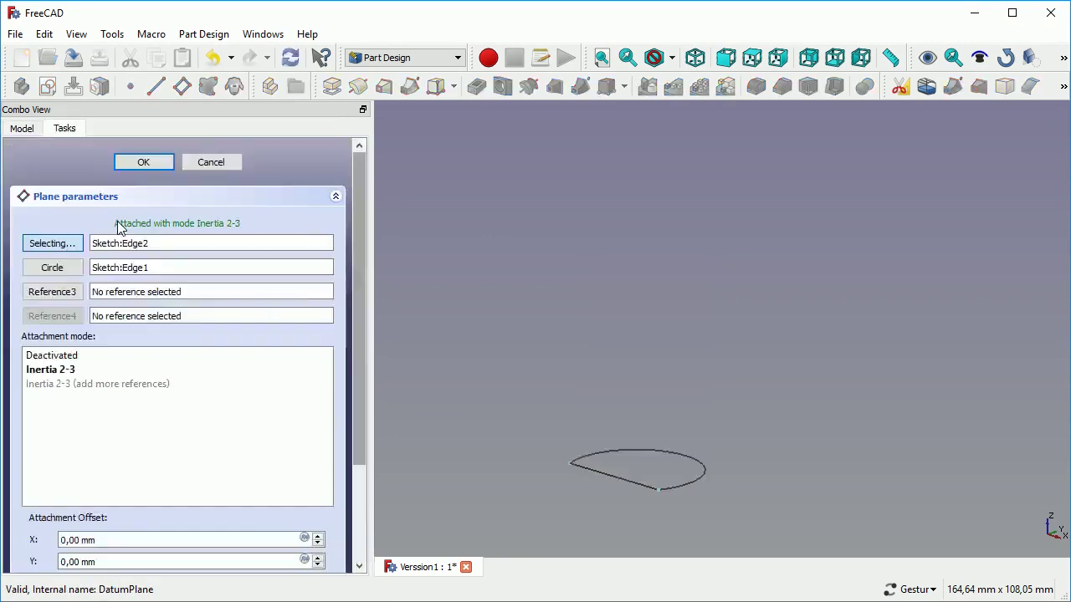
click(363, 420)
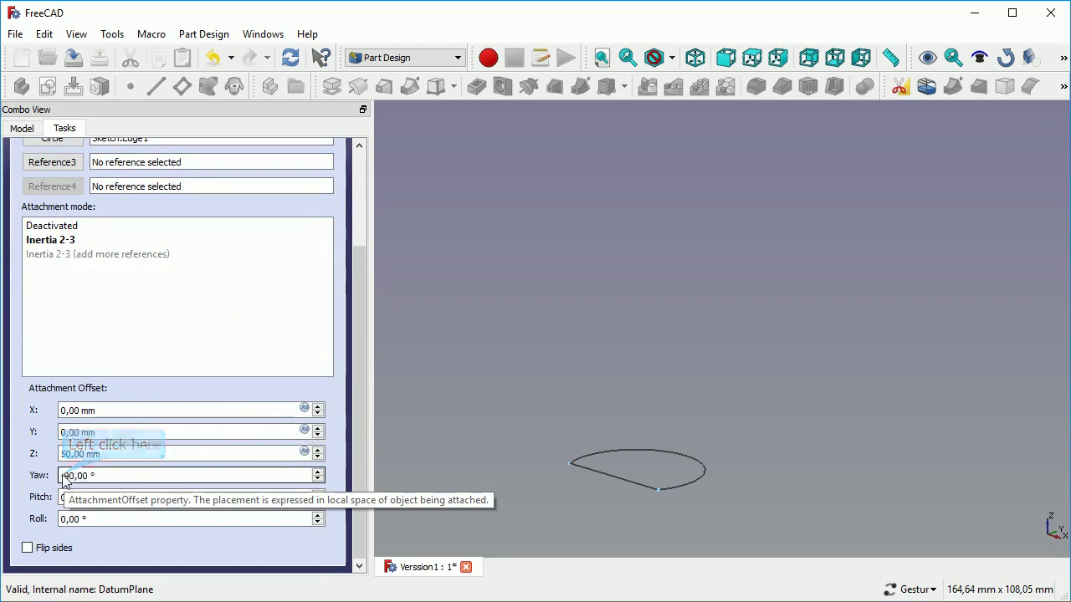
key(Right)
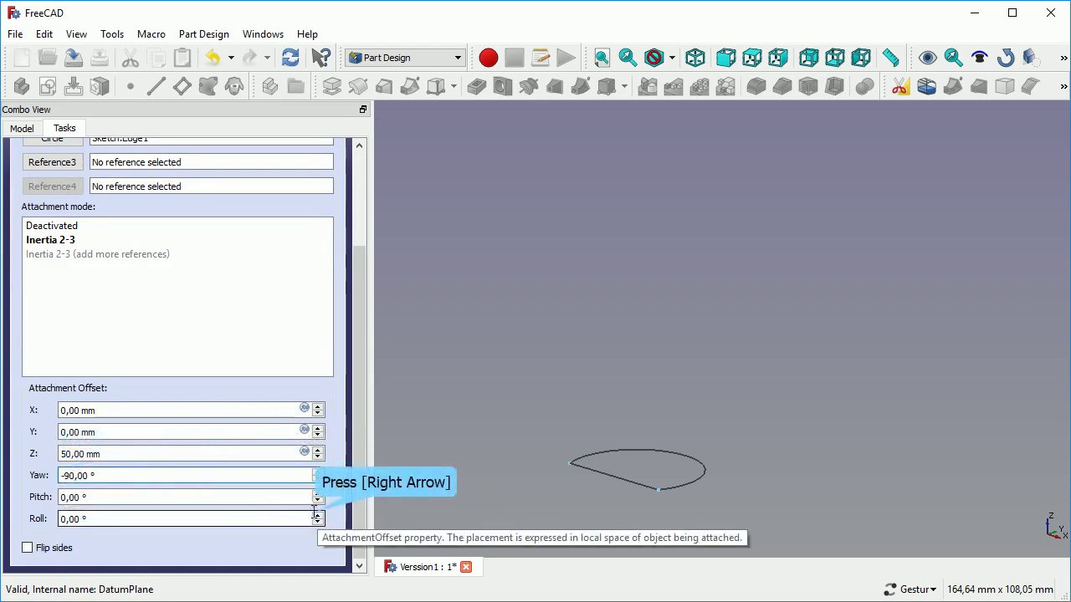
key(Right)
key(BackSpace)
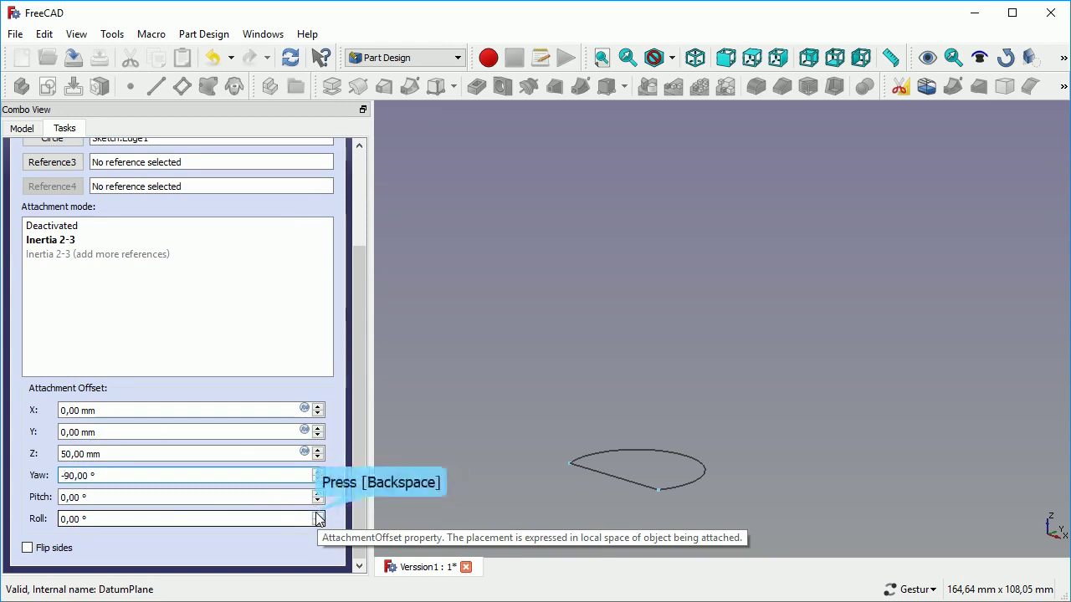
key(BackSpace)
key(BackSpace)
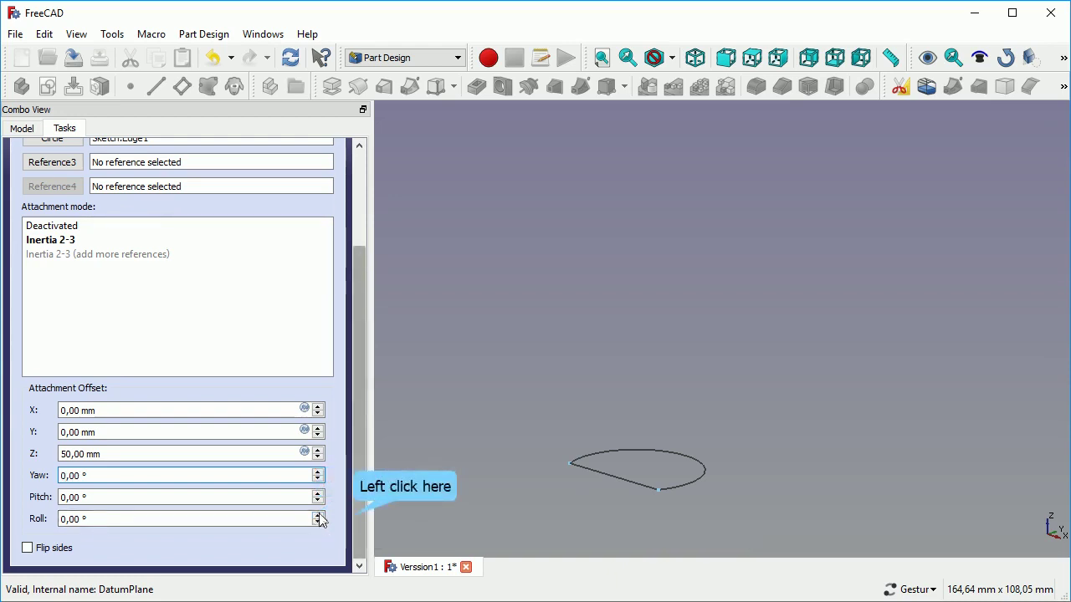
drag(358, 523, 358, 427)
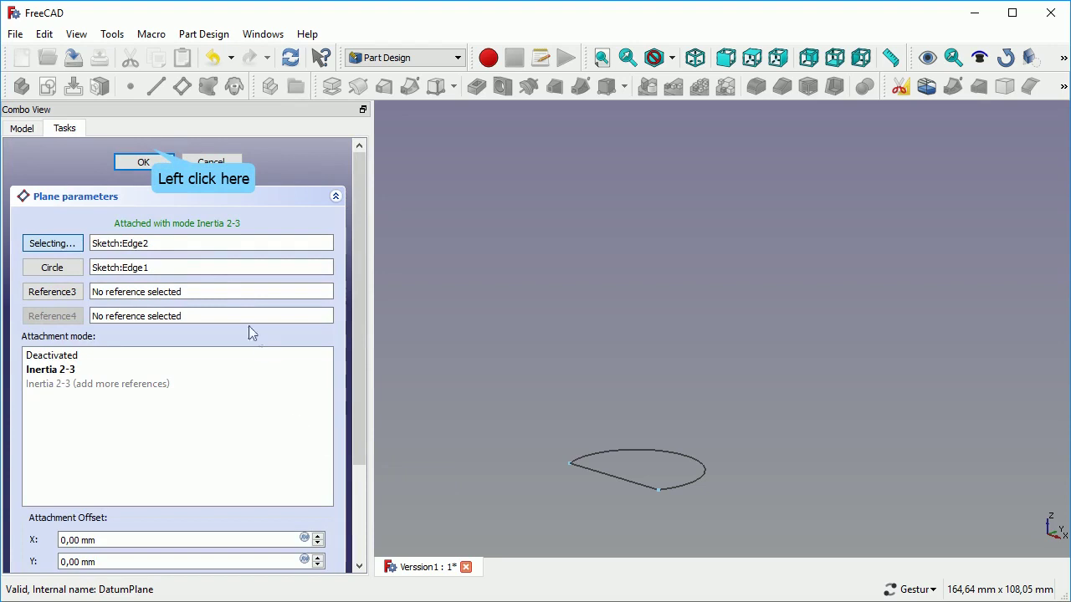
click(144, 162)
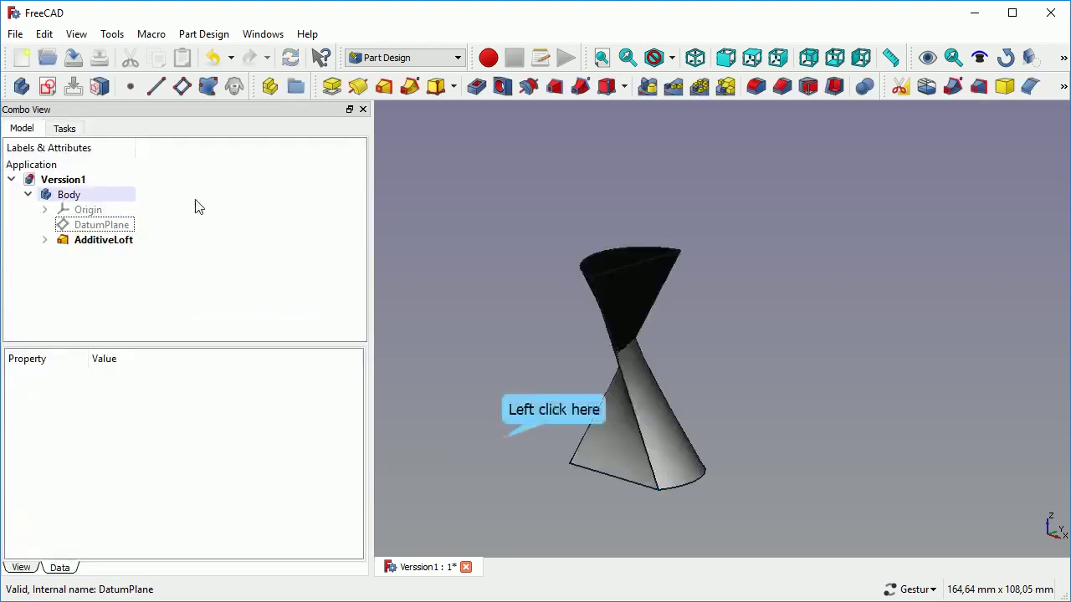
Change the DatumPlane yaw offset from 0° to 60°
click(502, 439)
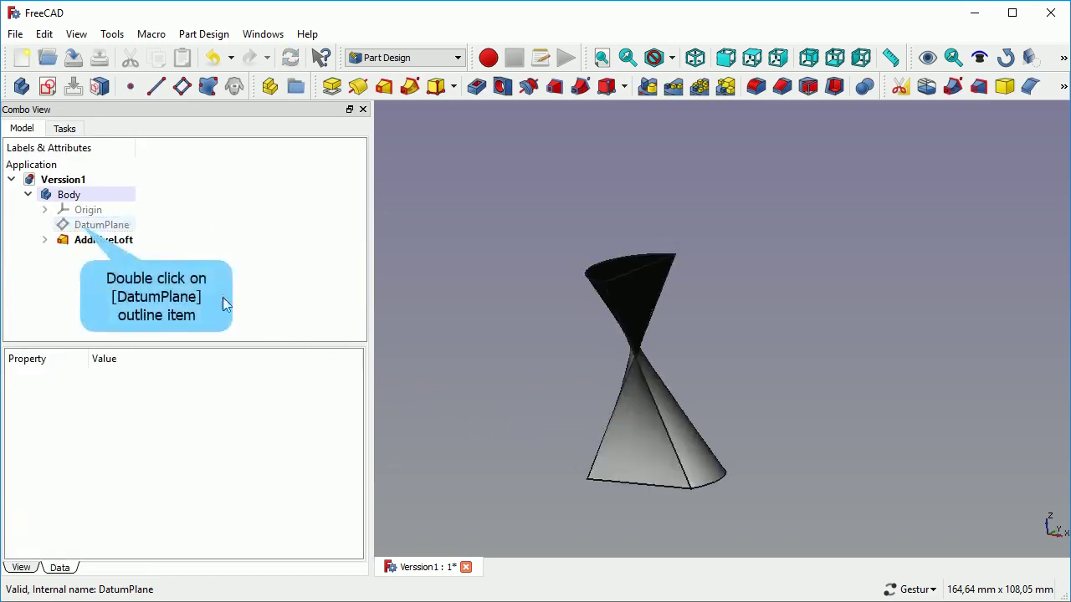
double_click(84, 231)
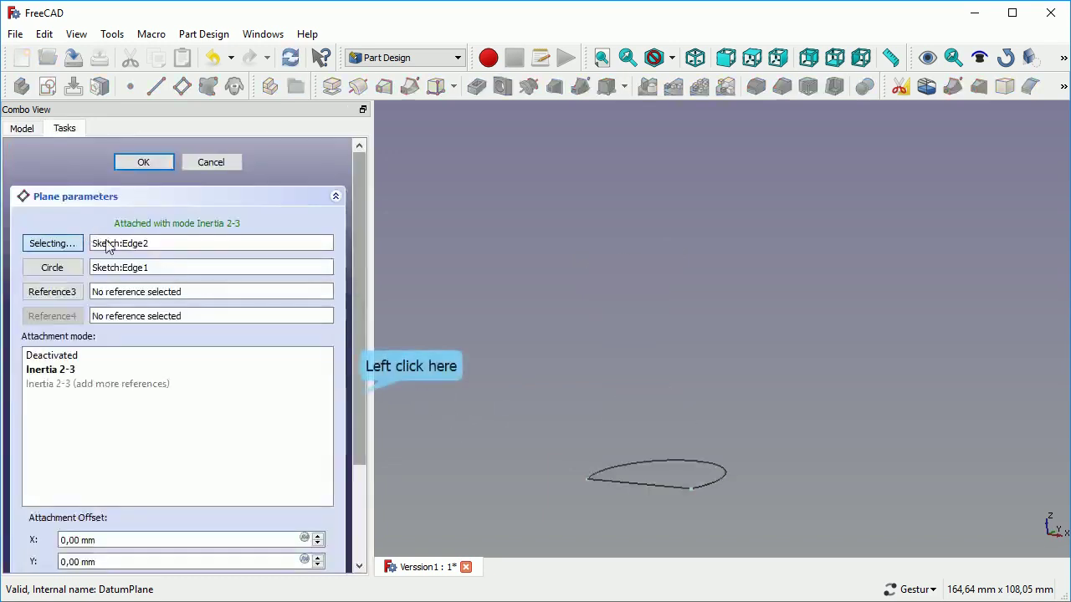
click(360, 398)
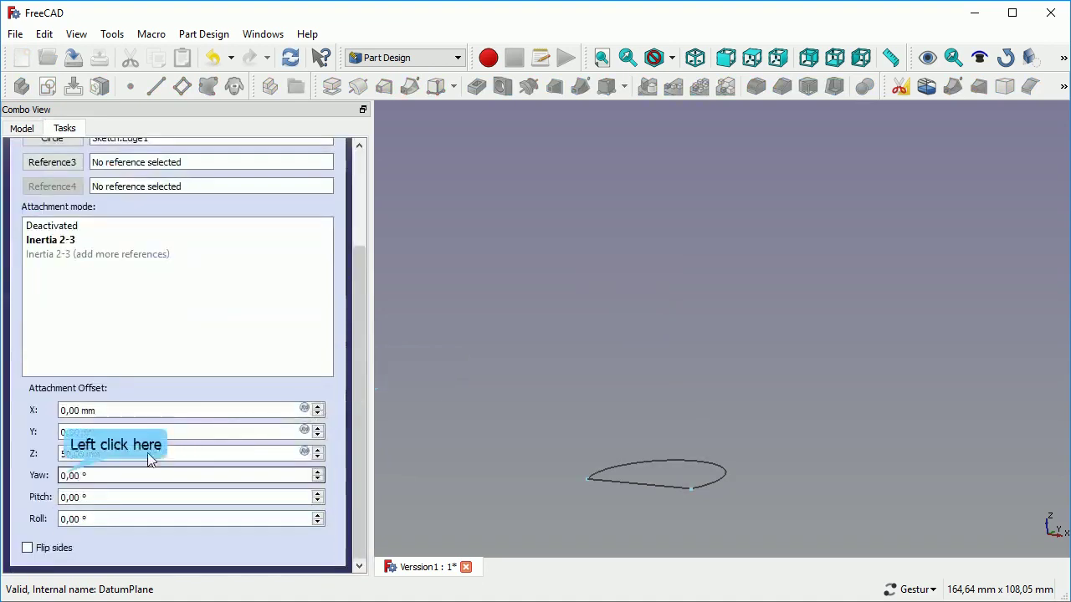
click(64, 475)
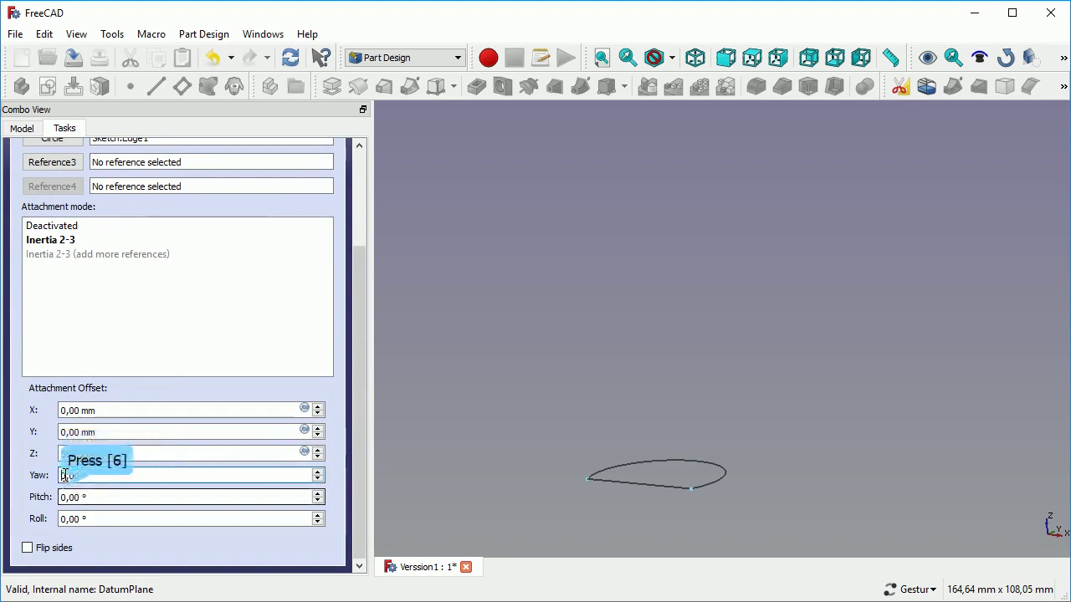
text(6)
click(122, 541)
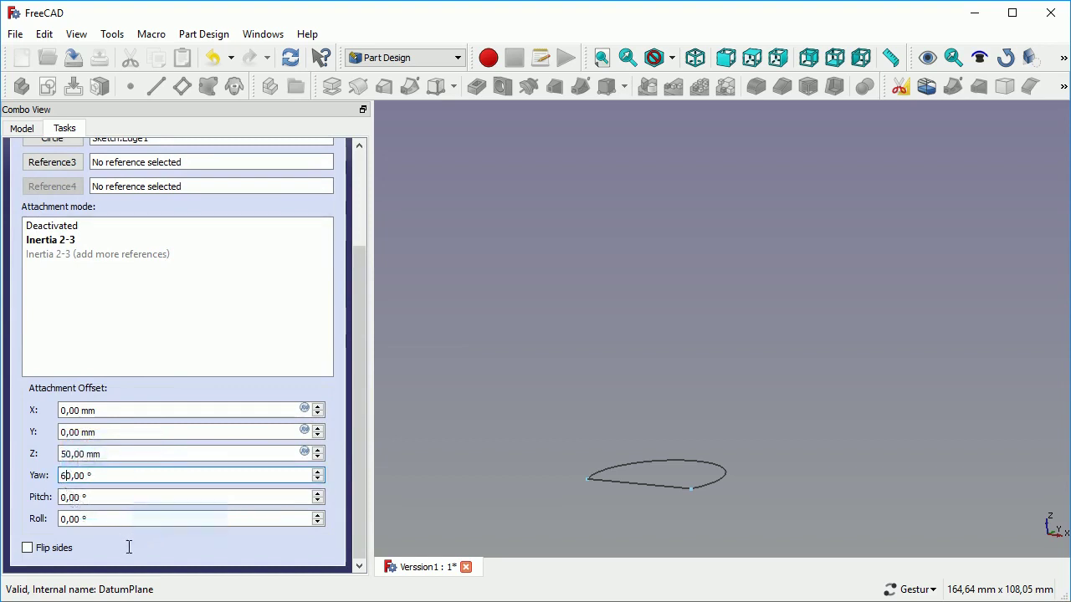
click(363, 311)
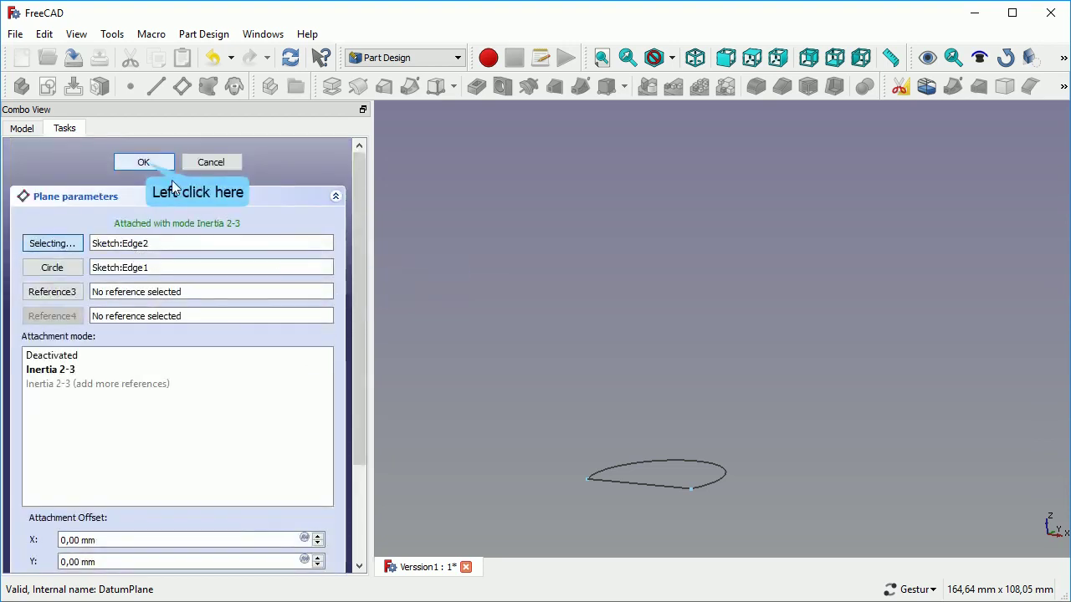
click(144, 162)
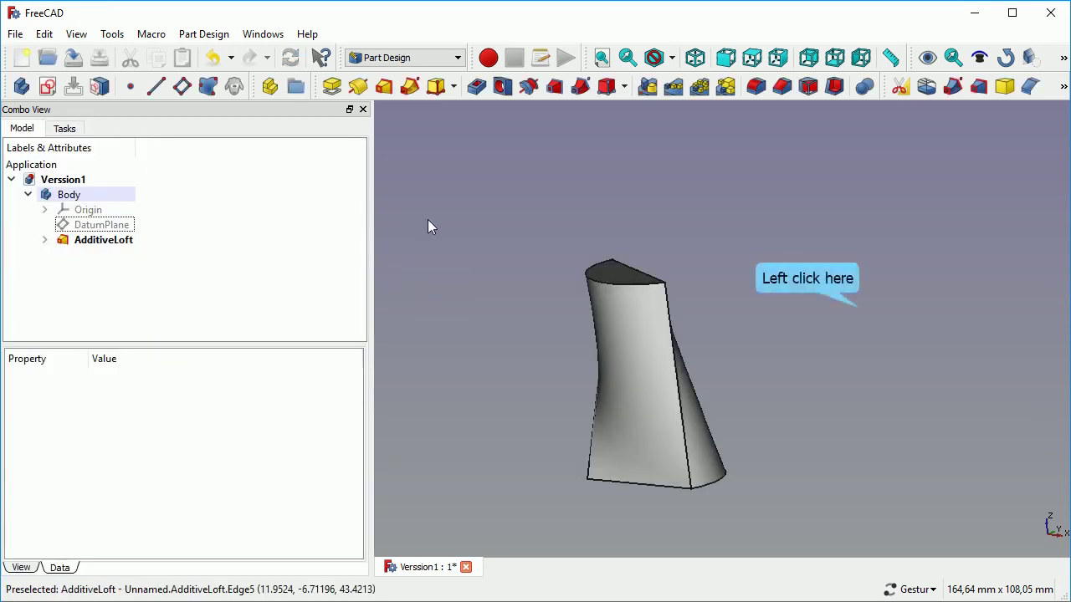
Change the DatumPlane yaw offset from 60° to -90°
click(855, 308)
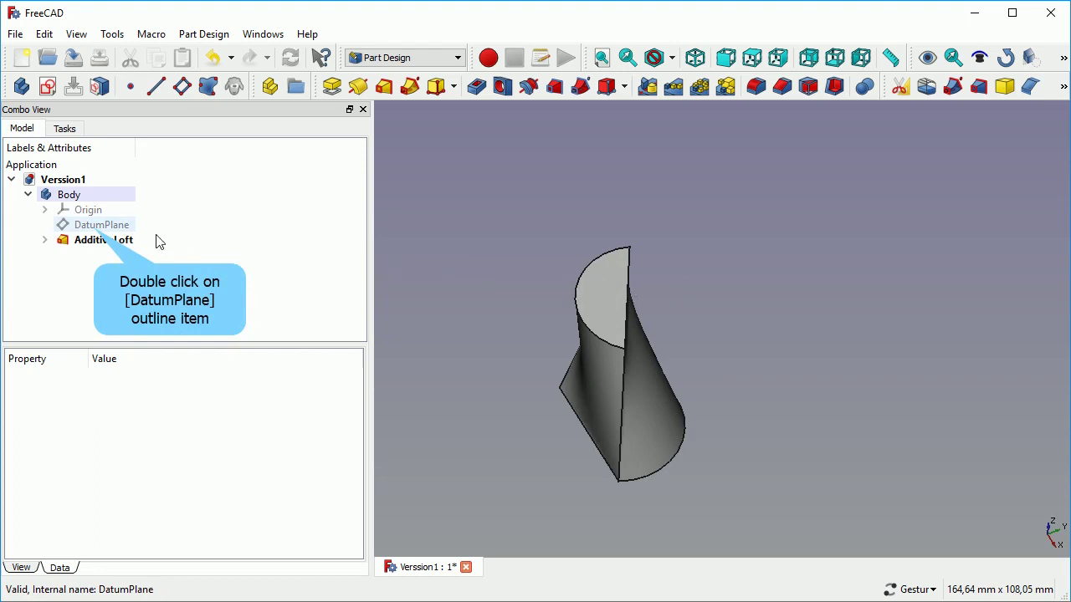
double_click(96, 228)
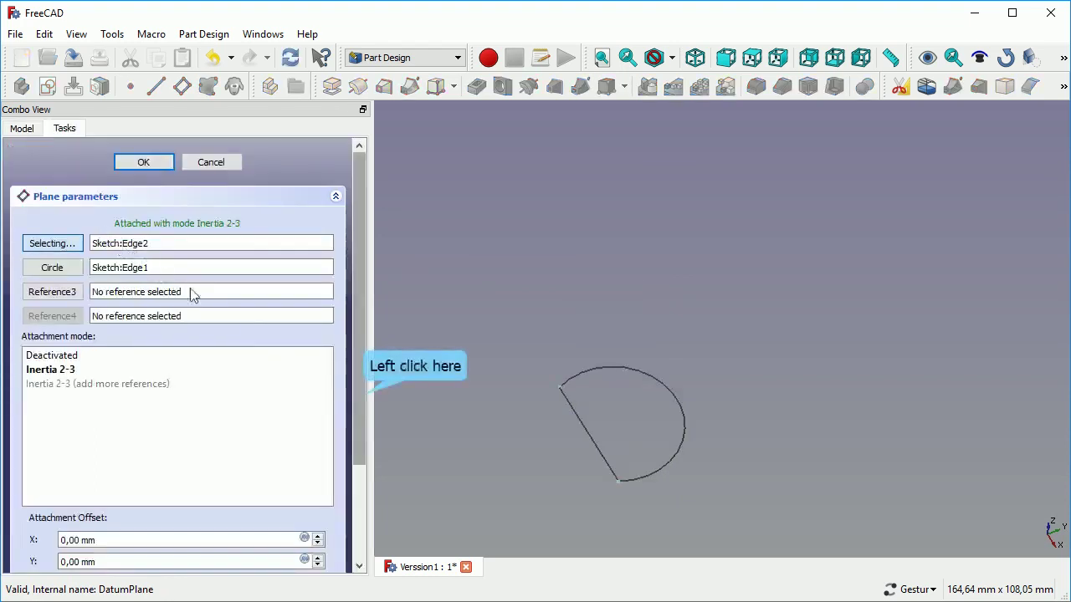
click(363, 395)
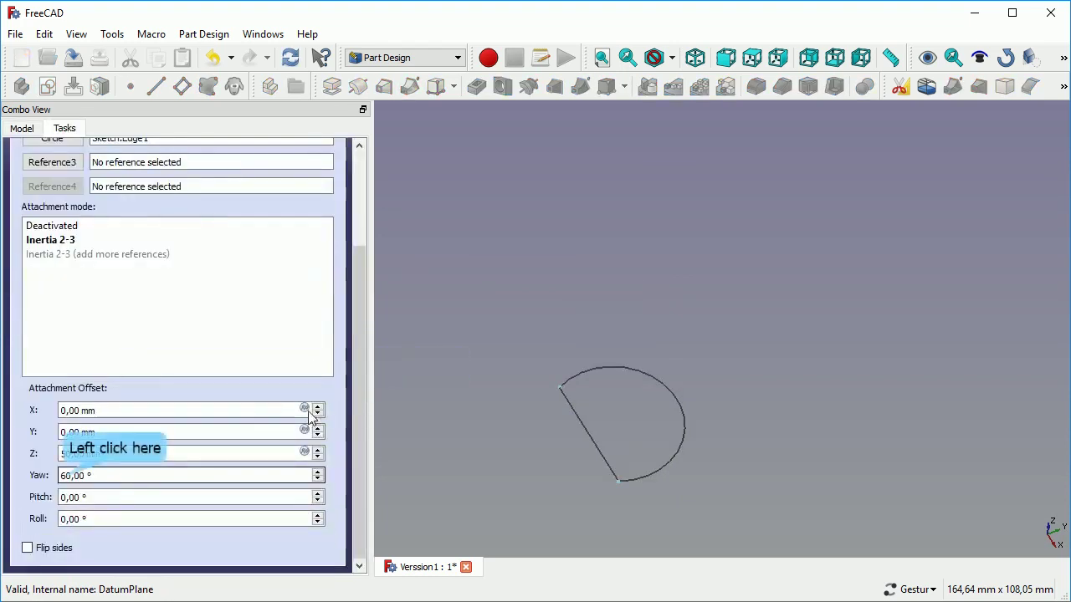
click(64, 477)
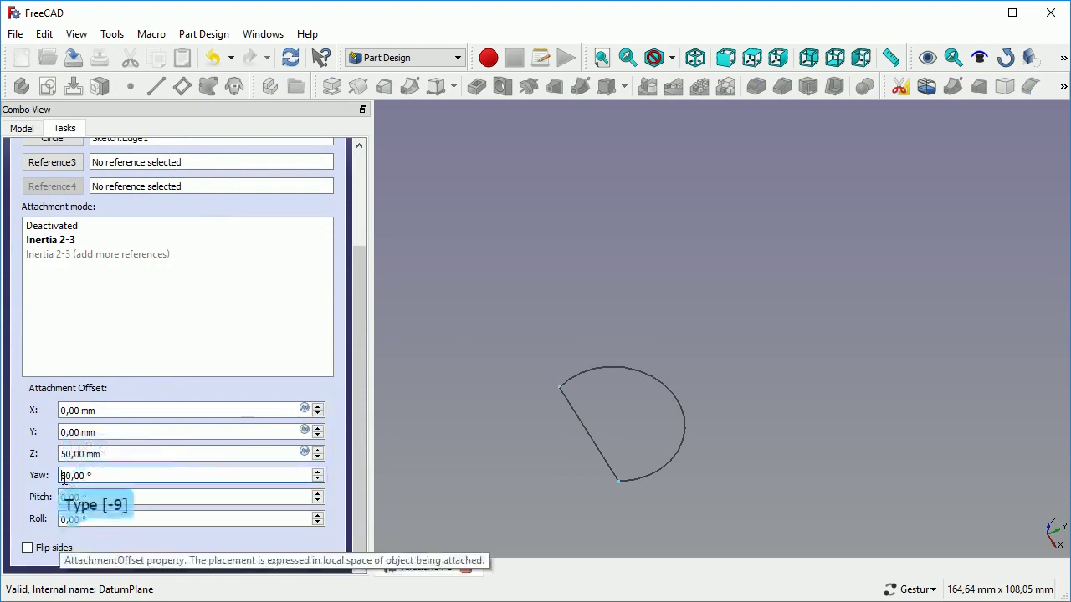
text(-)
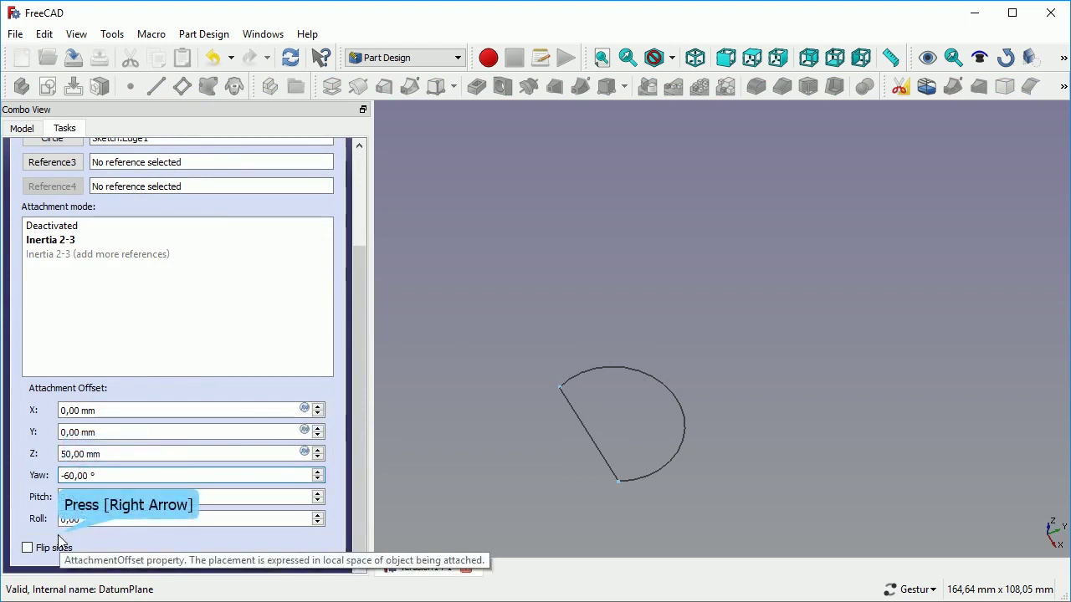
key(Right)
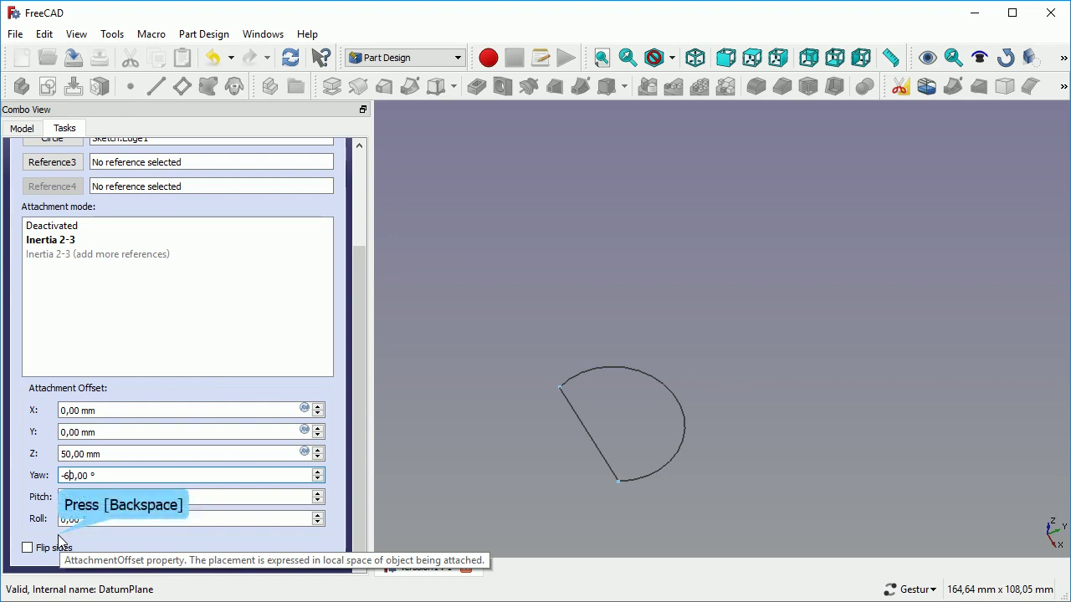
key(BackSpace)
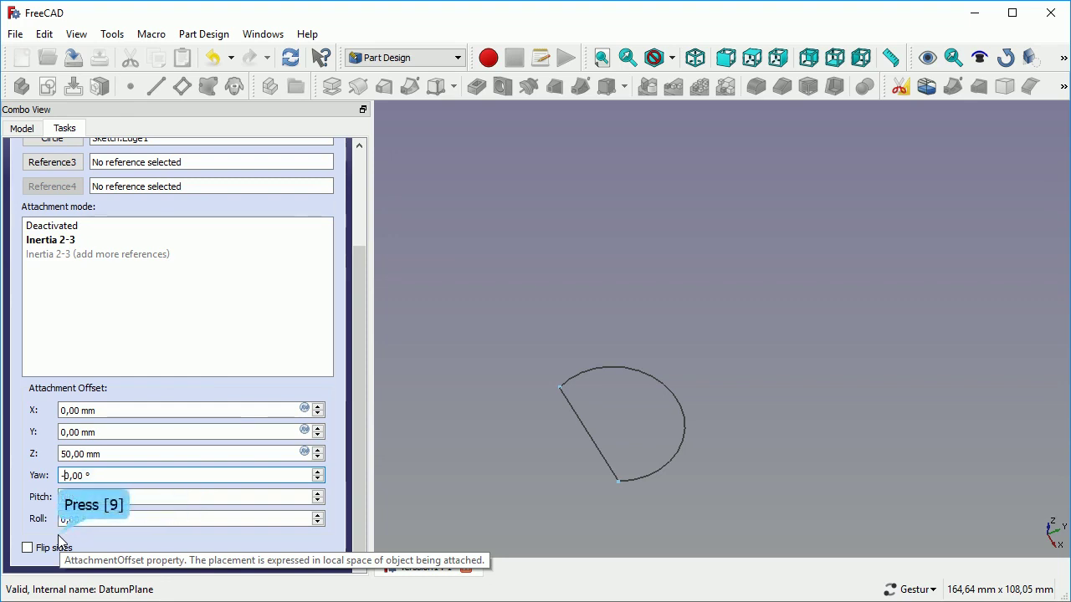
text(9)
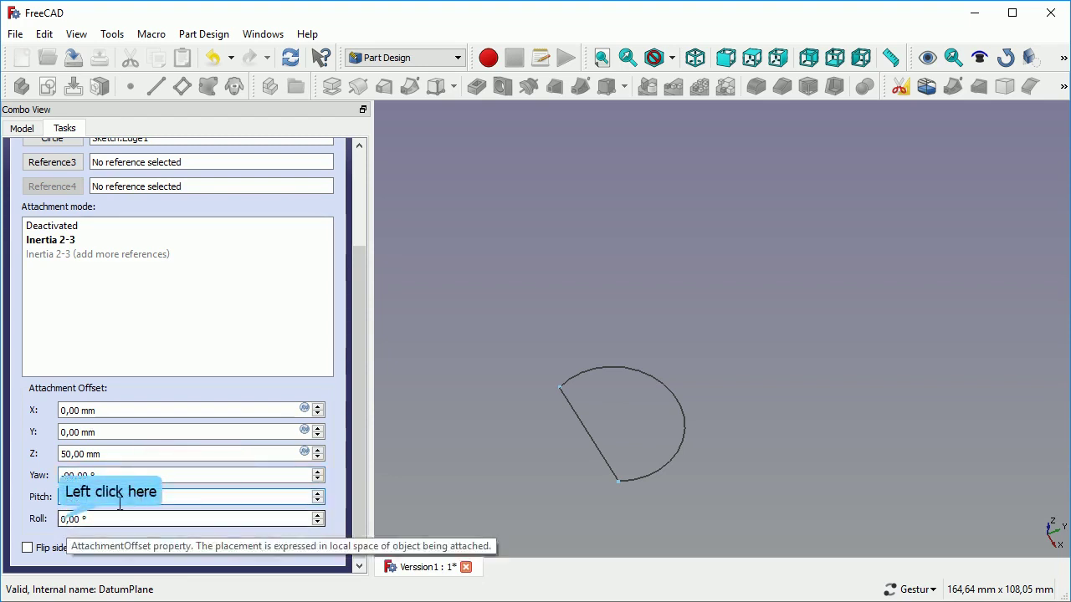
Add a 10° roll offset to the DatumPlane and apply the changes
click(69, 518)
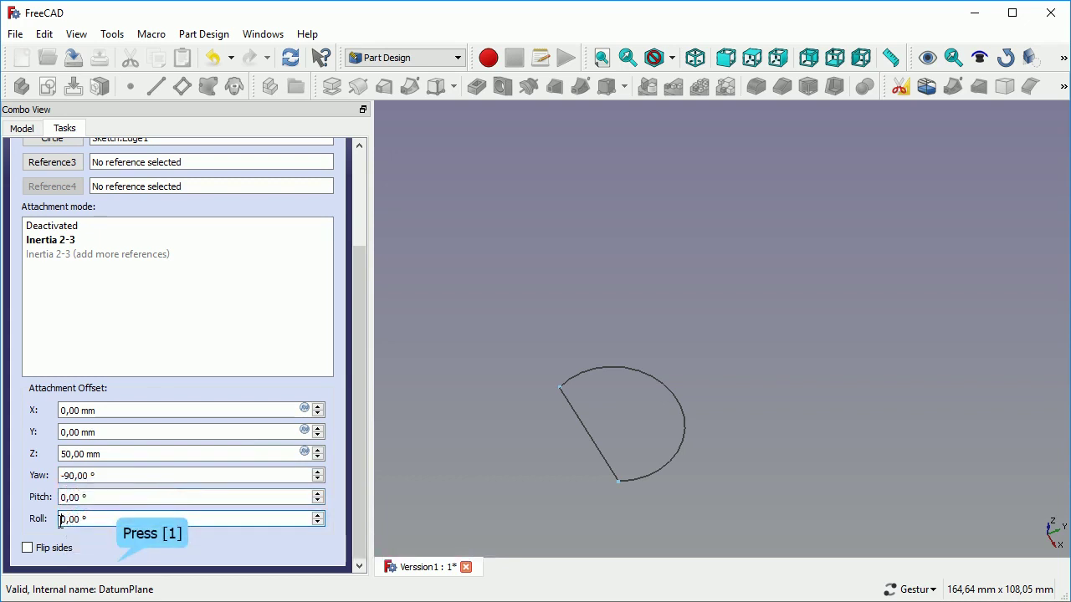
text(1)
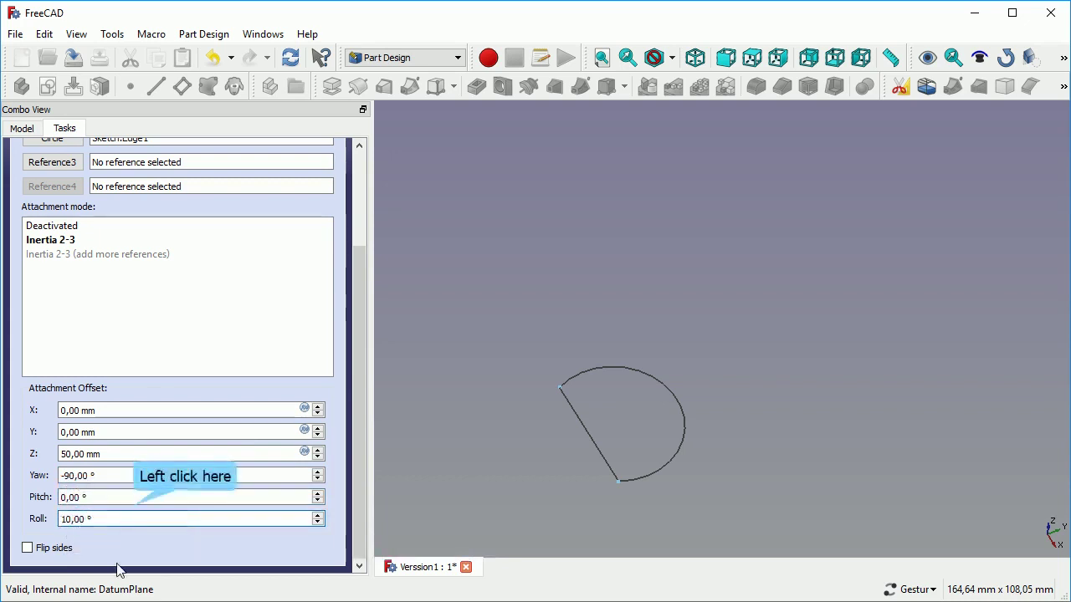
click(139, 498)
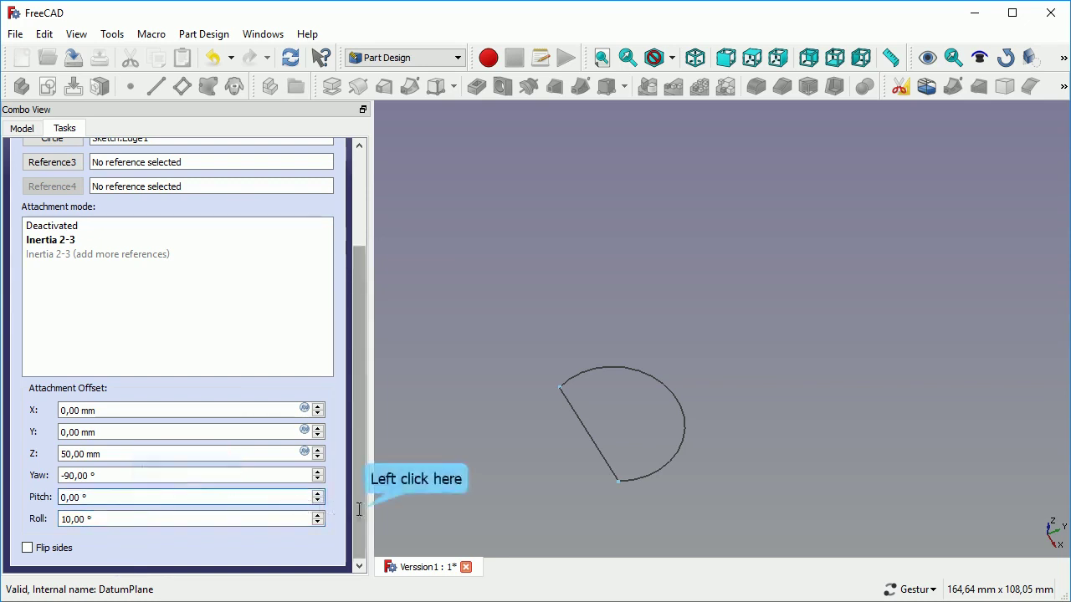
scroll(358, 509, up, 3)
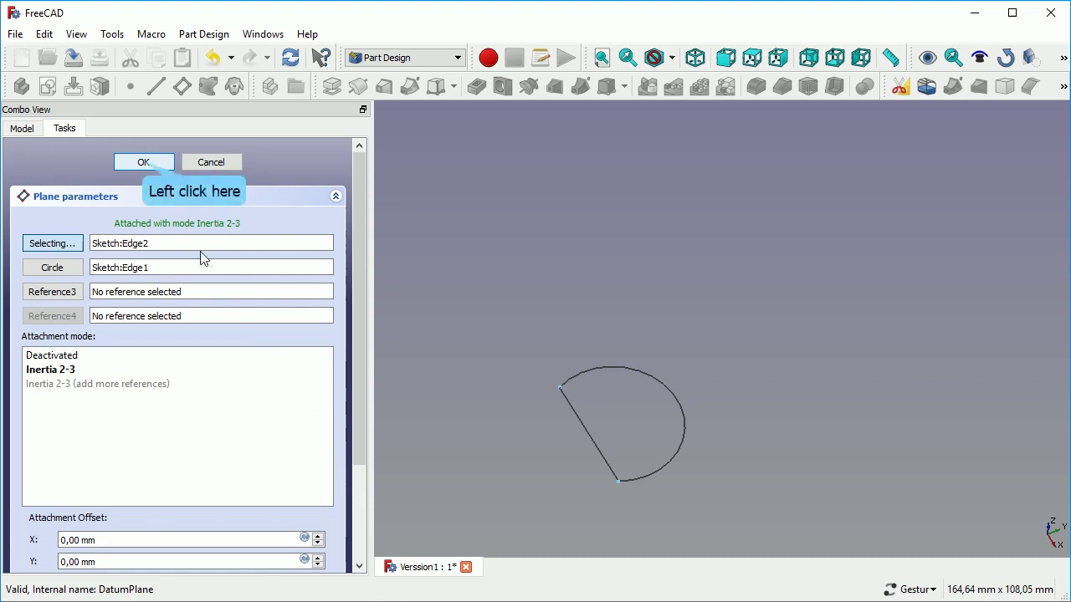
click(143, 162)
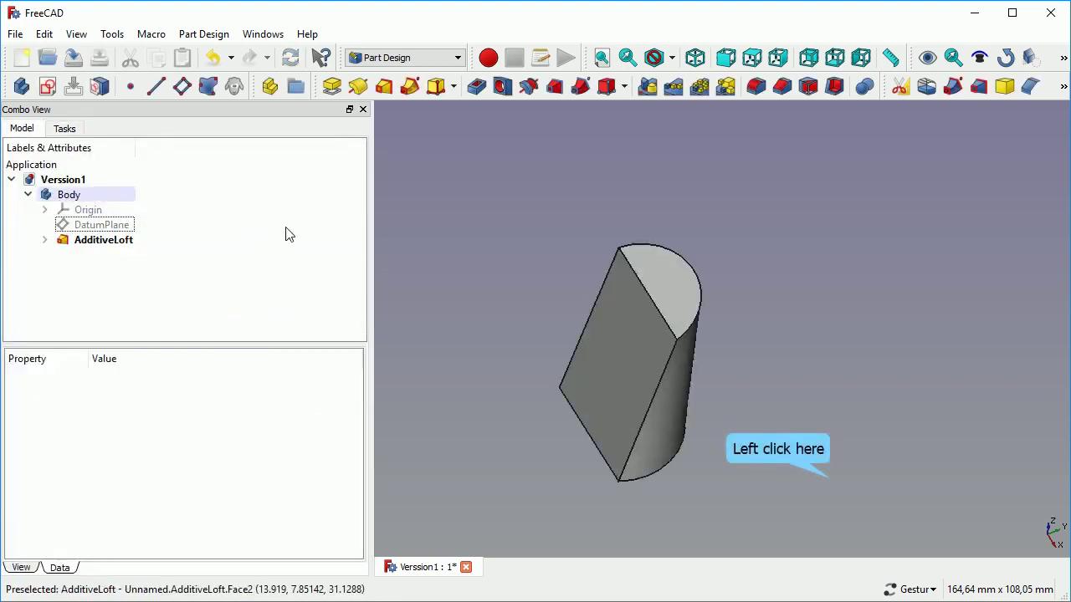
click(829, 477)
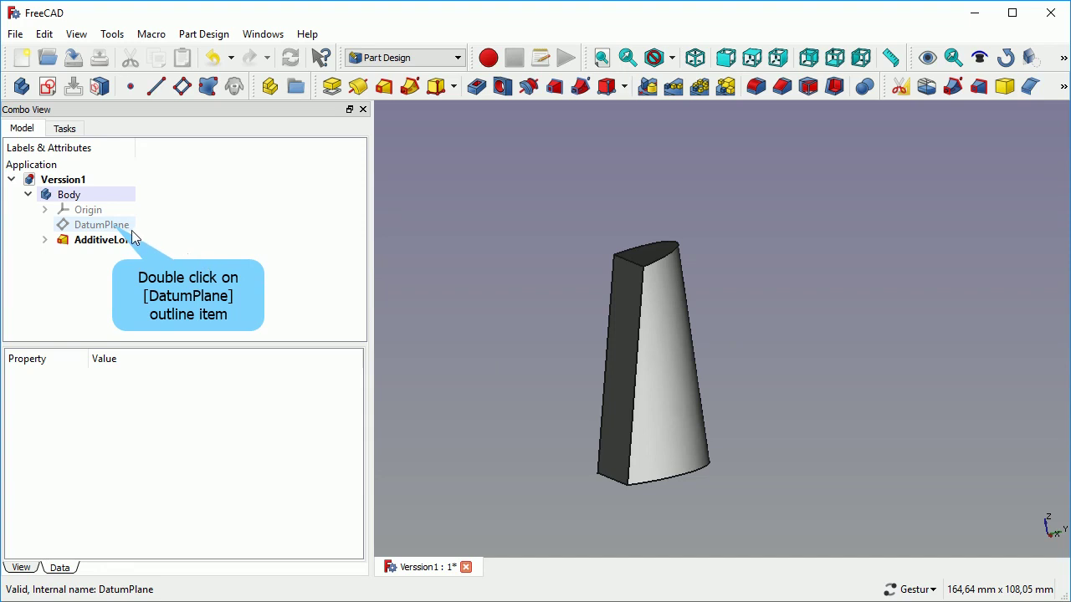
Set the DatumPlane's Z offset to 150 mm and its pitch to 30°
double_click(100, 225)
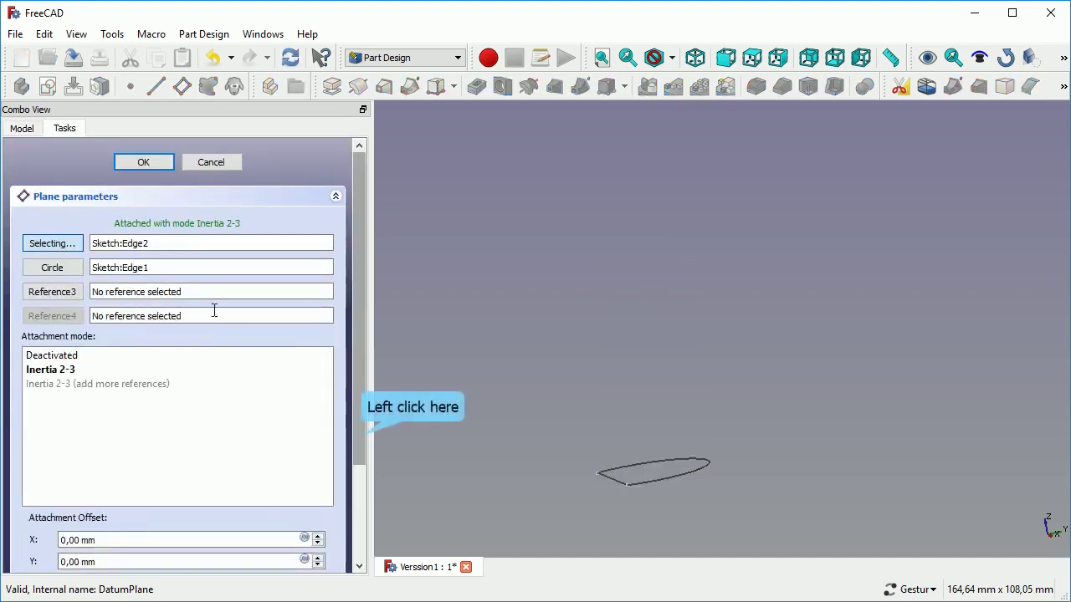
scroll(362, 436, down, 5)
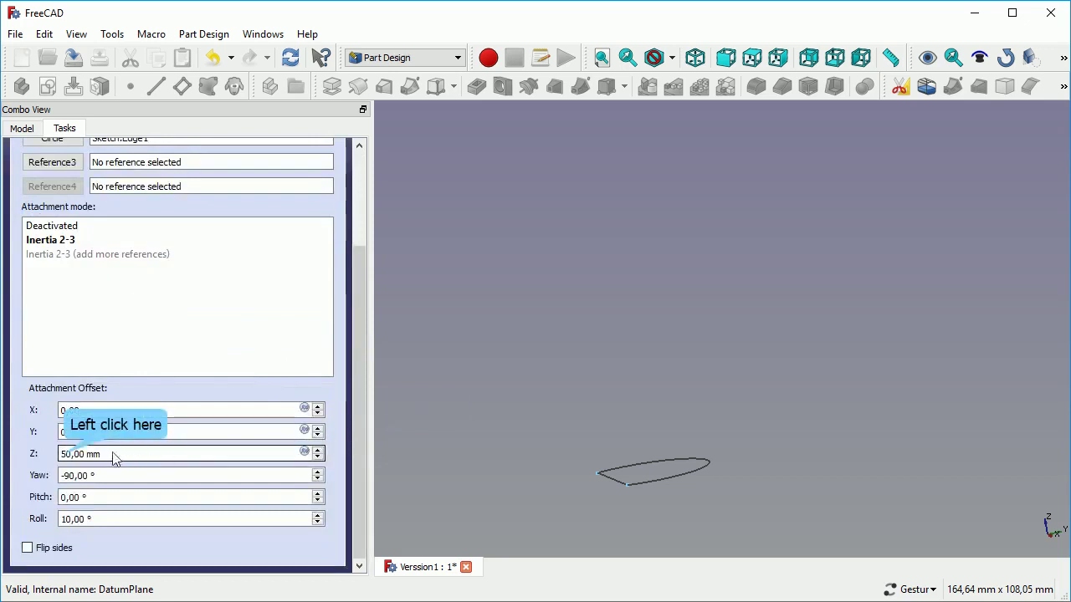
click(64, 454)
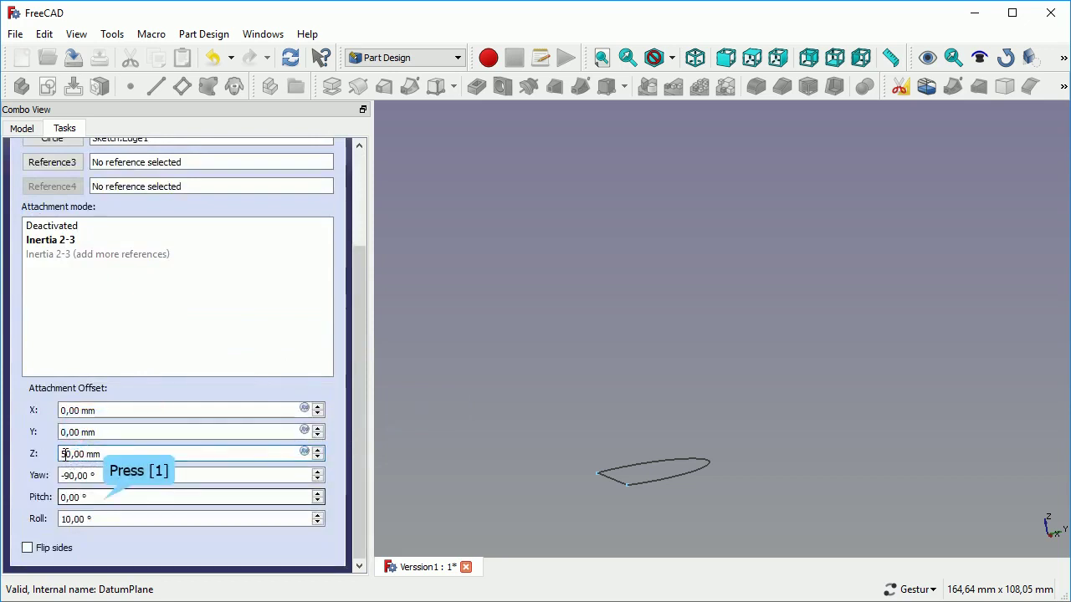
text(1)
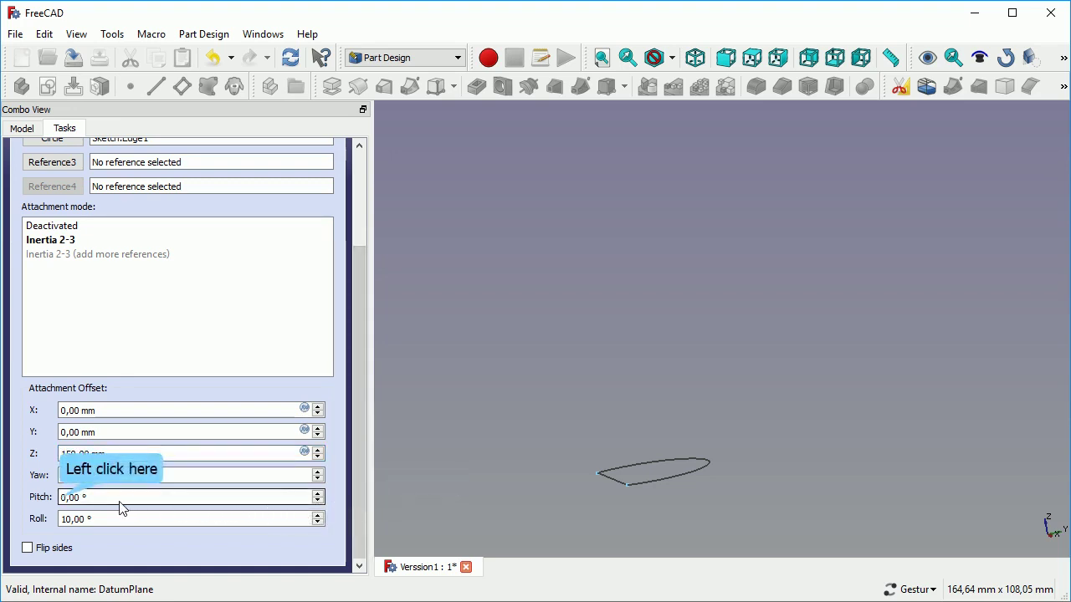
click(61, 499)
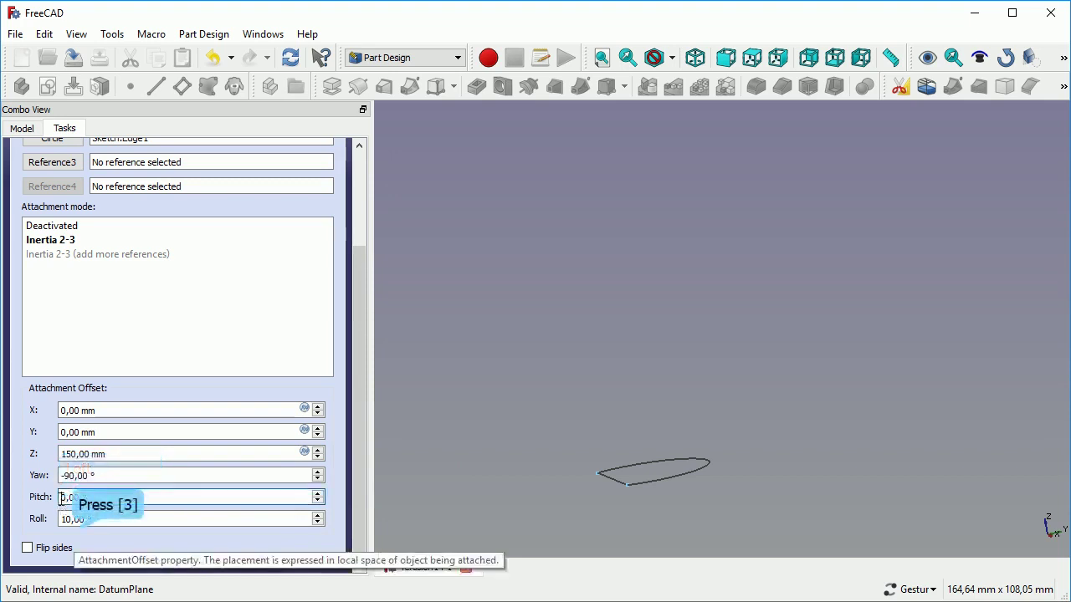
text(3)
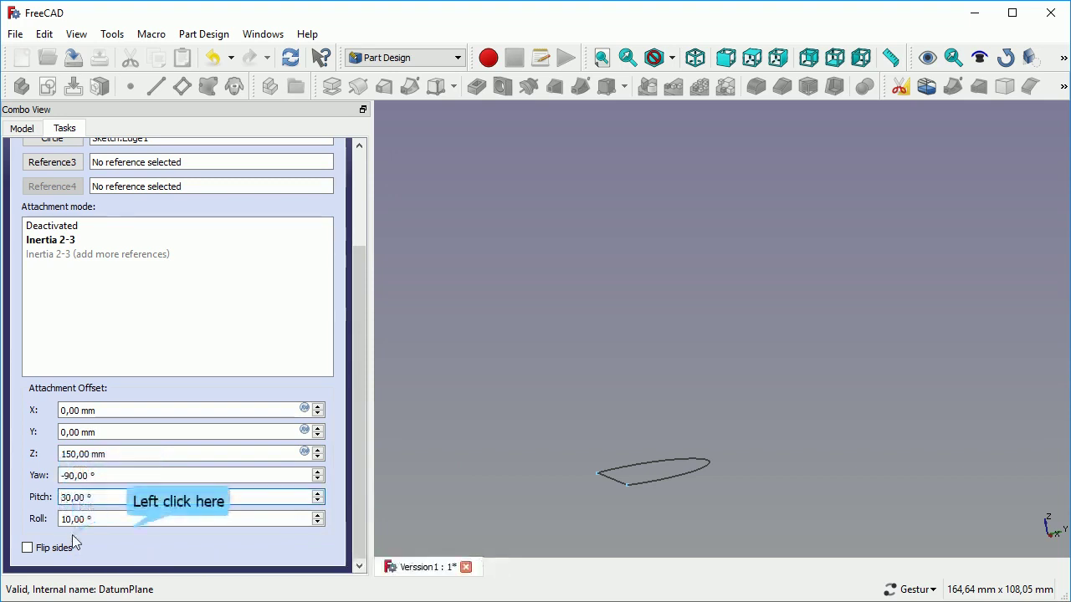
click(126, 531)
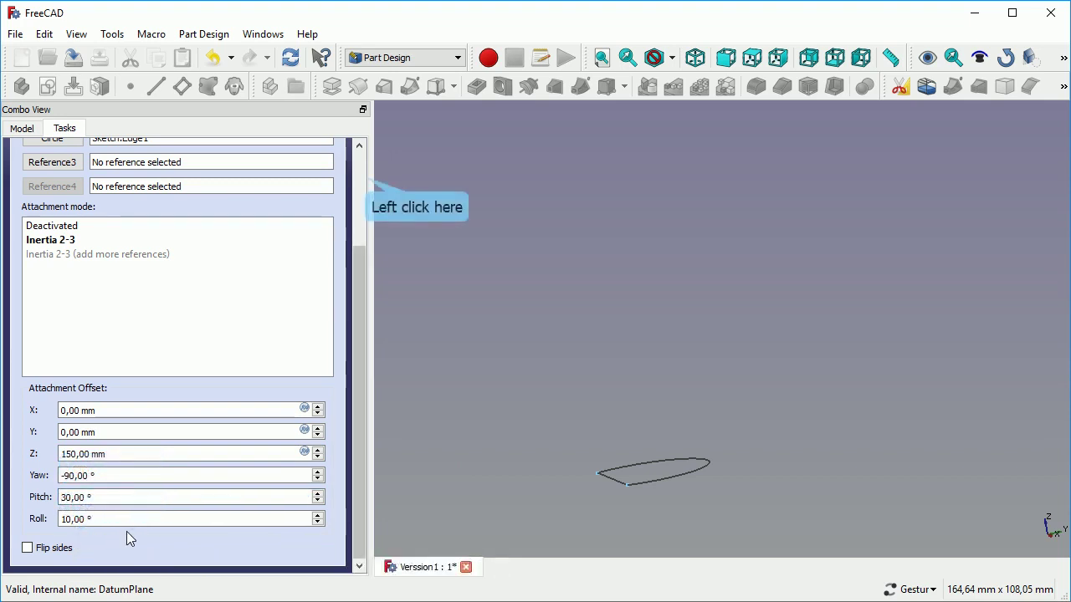
click(365, 177)
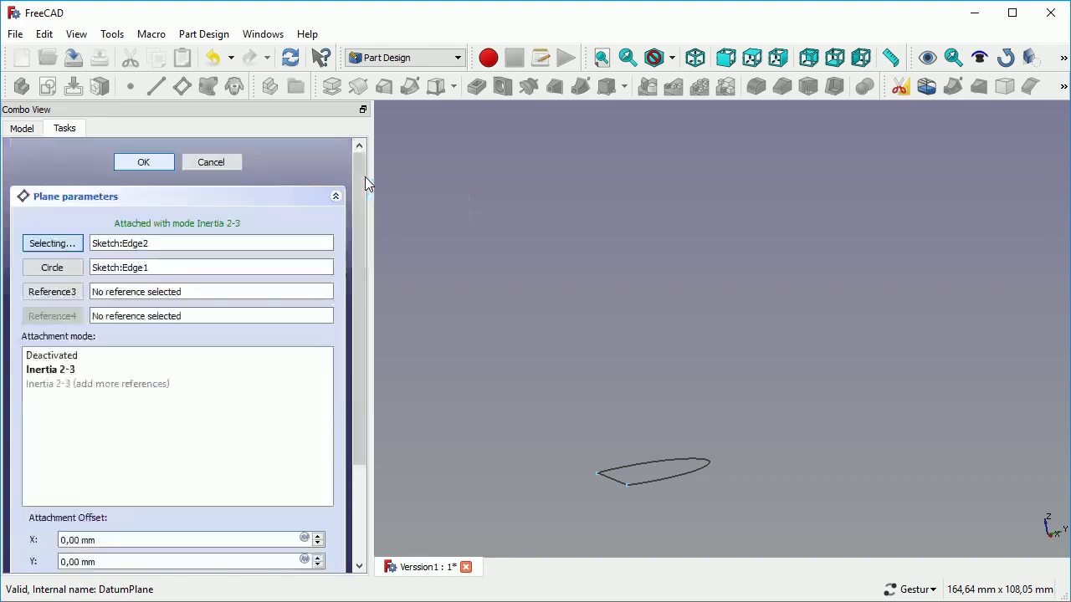
click(148, 162)
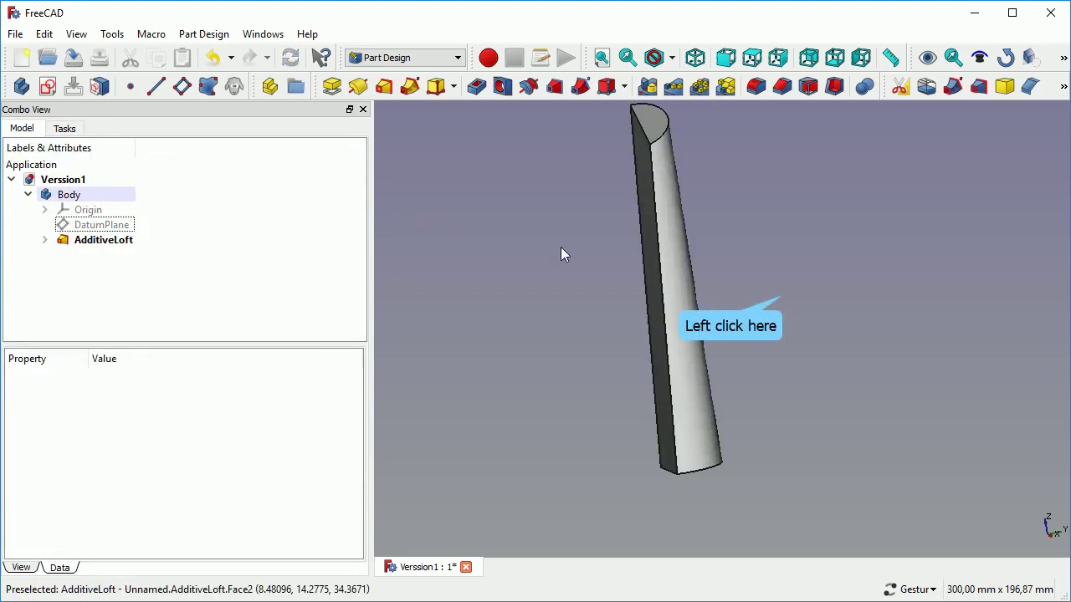
Open File > Save As to save the model in the 3daufbau18 folder
click(780, 298)
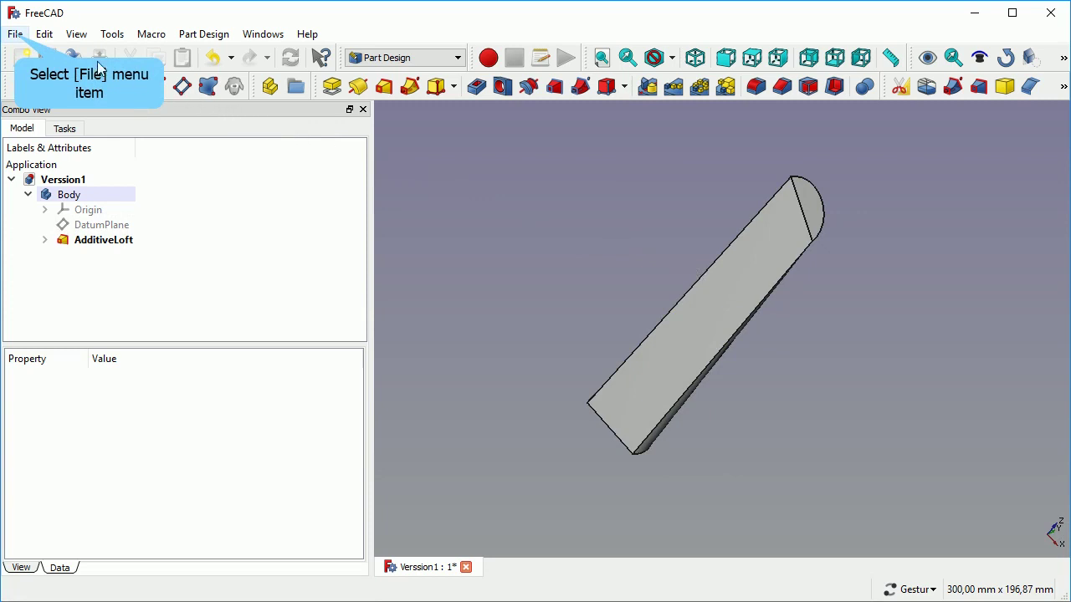
click(15, 33)
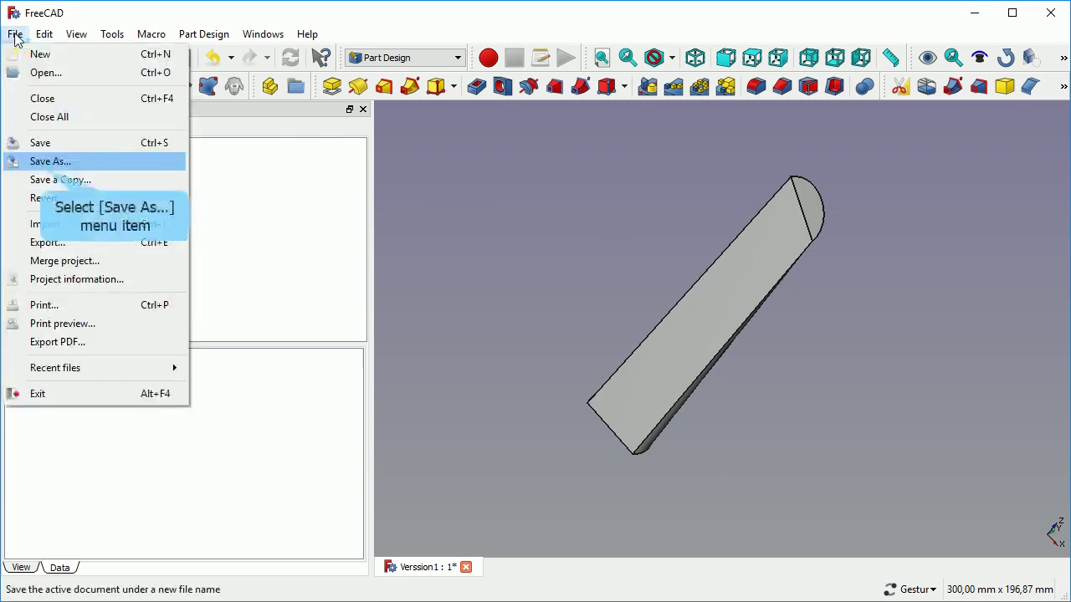
click(42, 166)
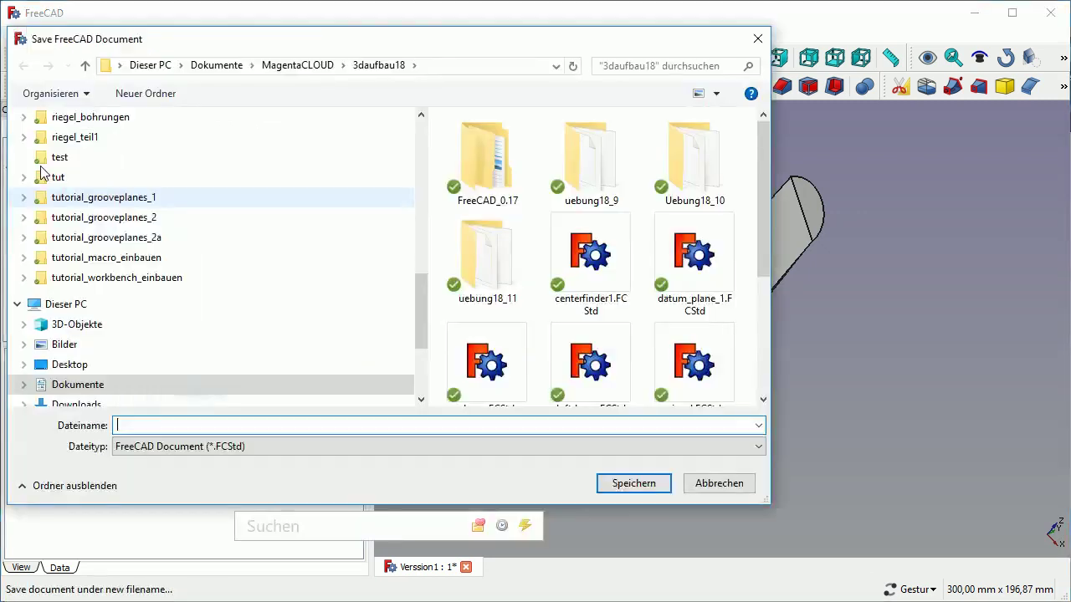